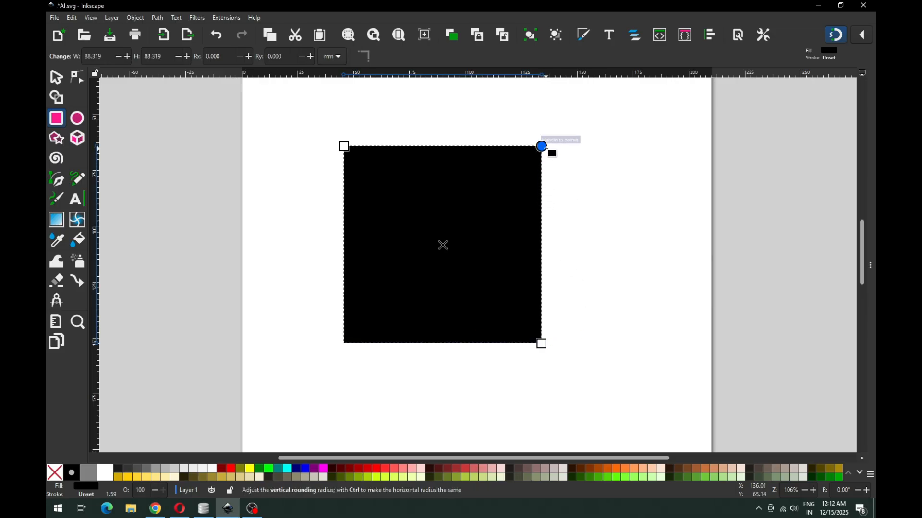
Step: Round the black square's corners to a radius of about 4 mm and duplicate the square
drag(544, 146, 552, 155)
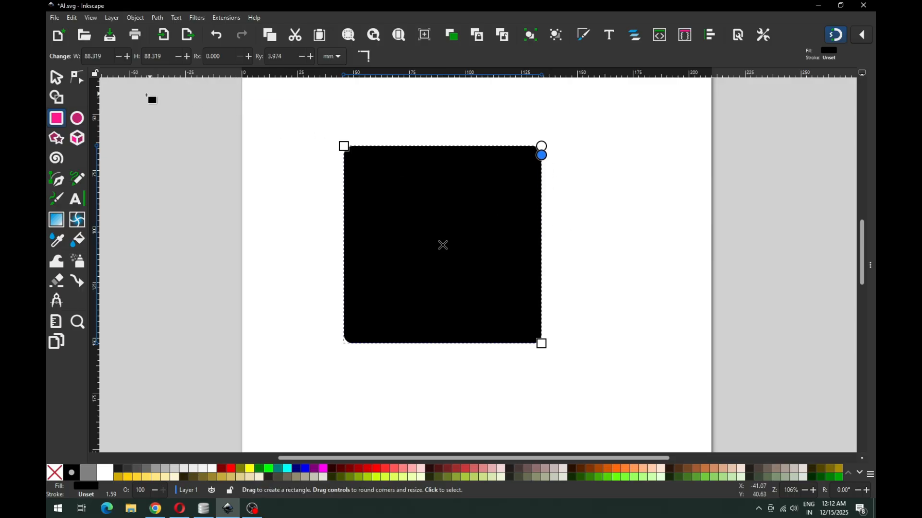
click(58, 77)
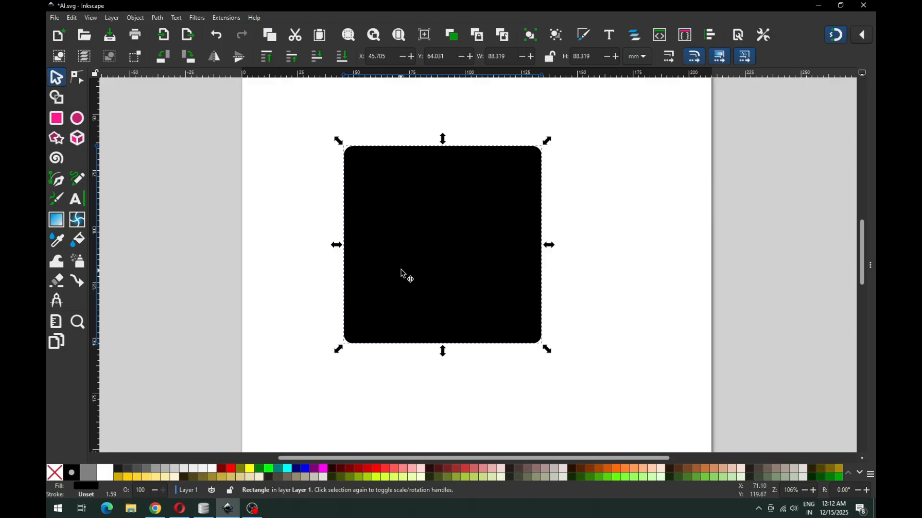
right_click(404, 259)
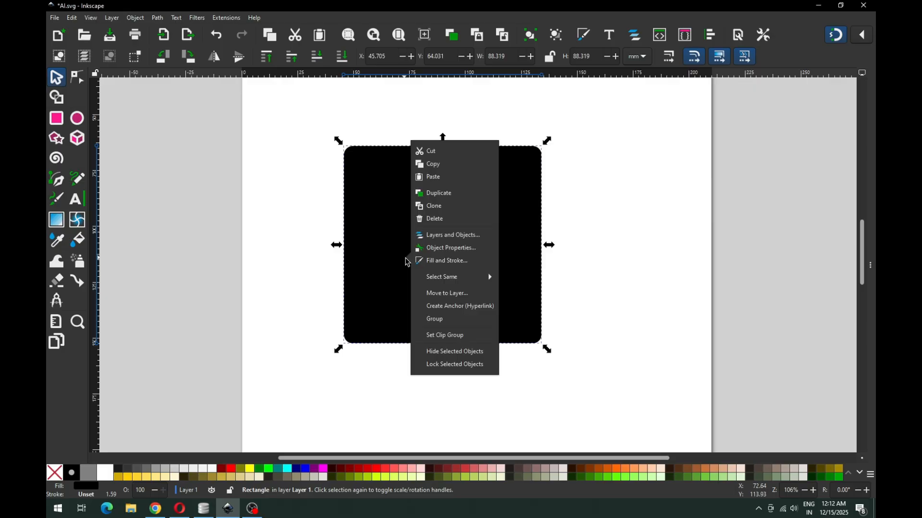
click(444, 193)
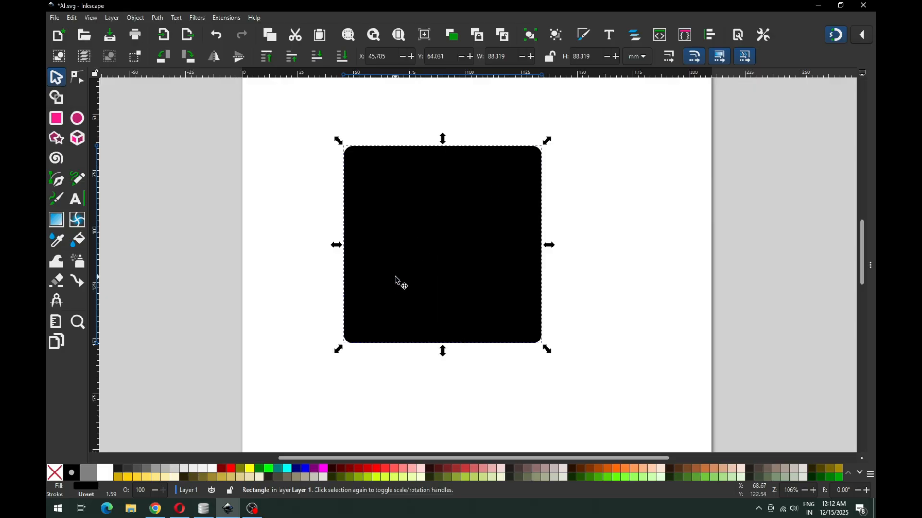
Step: Fill the duplicate square with dark red, turn snapping off, and shift it up and right to about X 48.1, Y 61.8 mm
drag(395, 286, 396, 281)
click(223, 470)
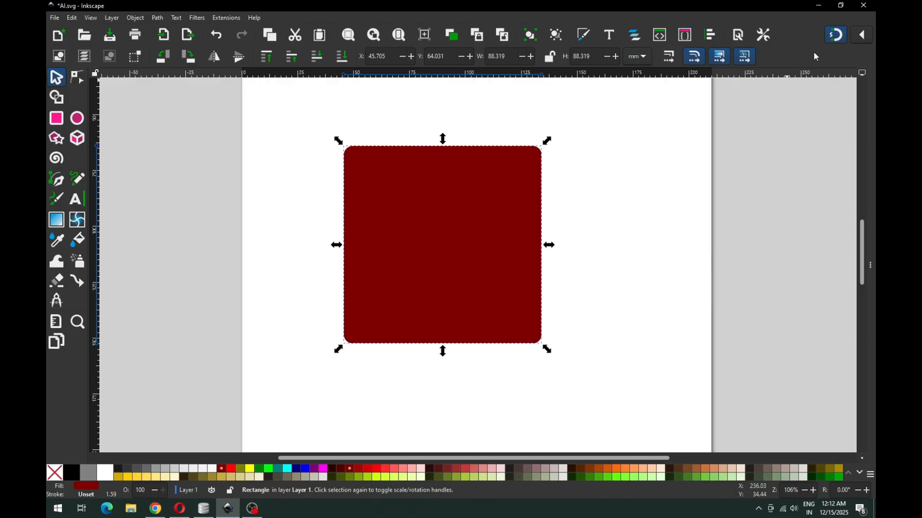
key(percent)
drag(395, 289, 401, 281)
click(387, 373)
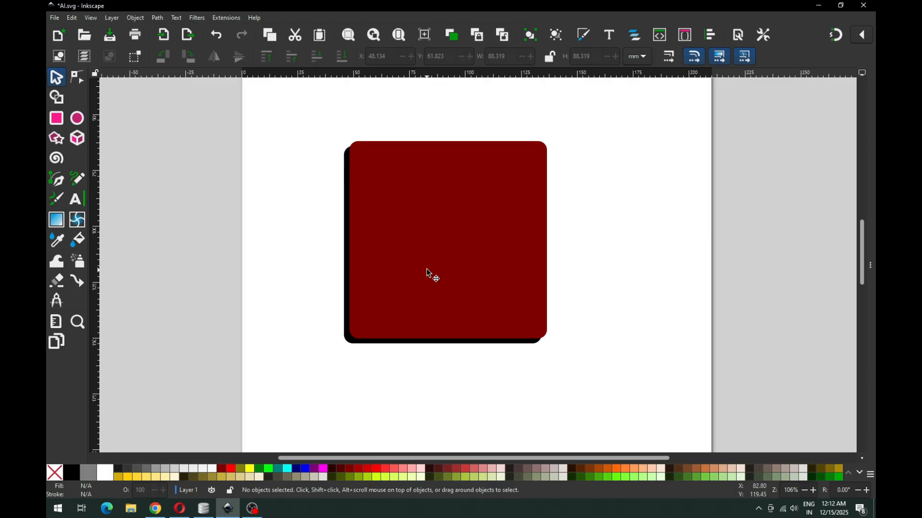
Step: Save the document and nudge the red square back down-left to about X 47.7, Y 62.3 mm
key(ctrl)
key(ctrl+s)
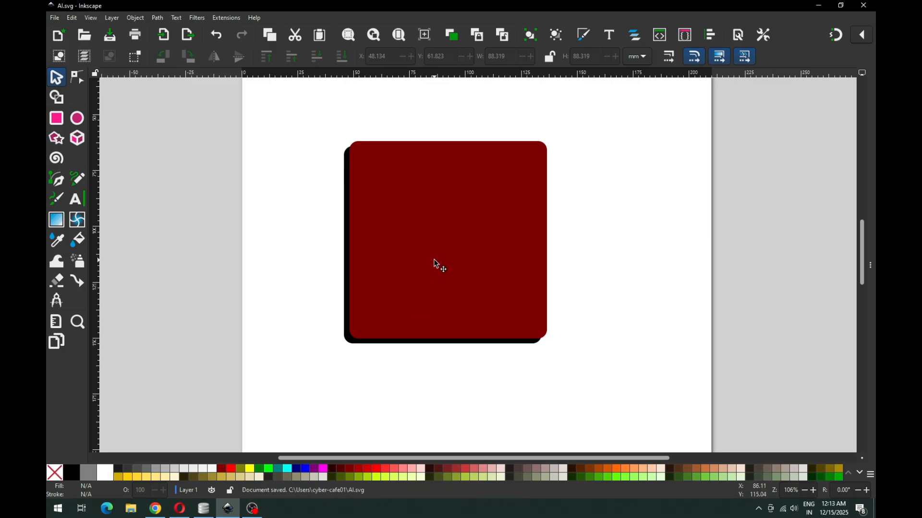
drag(433, 259, 433, 260)
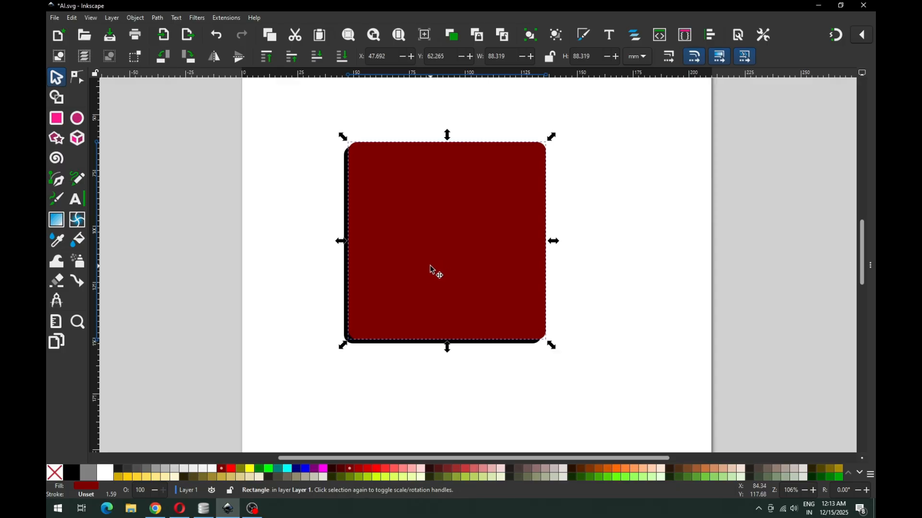
click(420, 353)
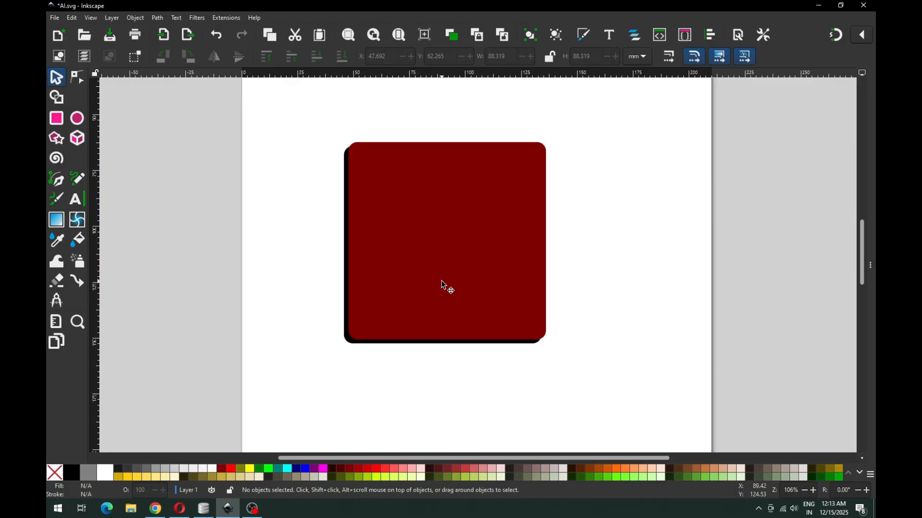
Step: Give the red square a flat black stroke paint
click(455, 272)
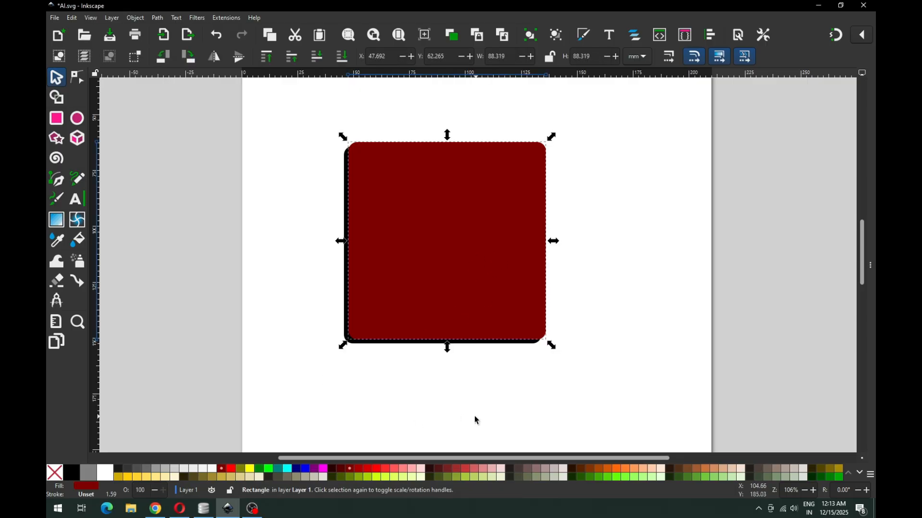
click(87, 487)
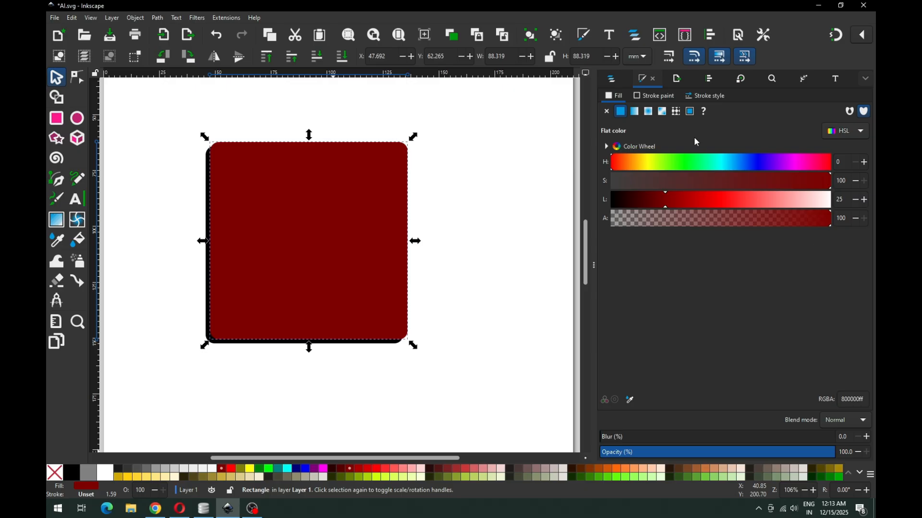
click(135, 17)
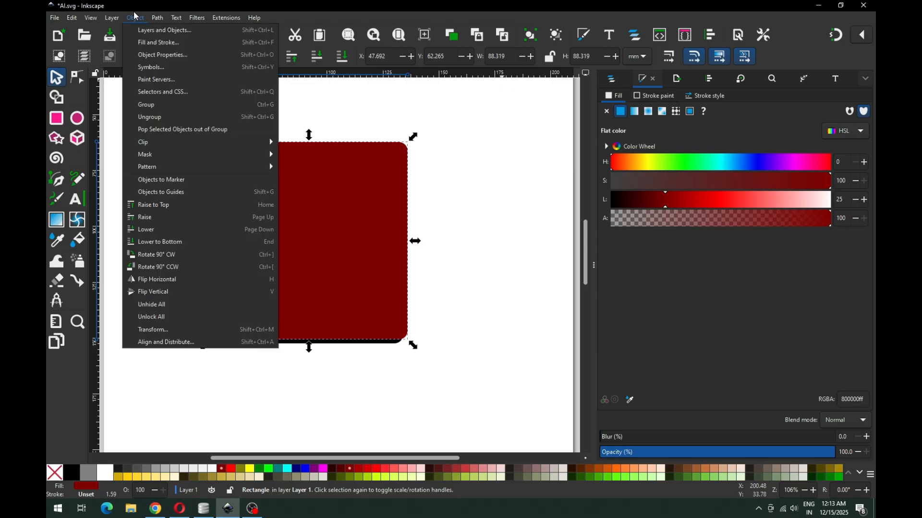
click(165, 44)
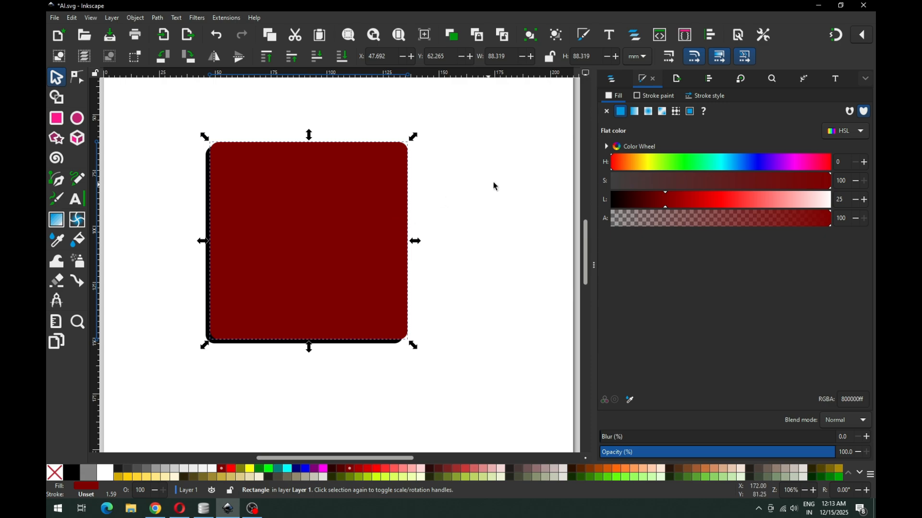
click(658, 96)
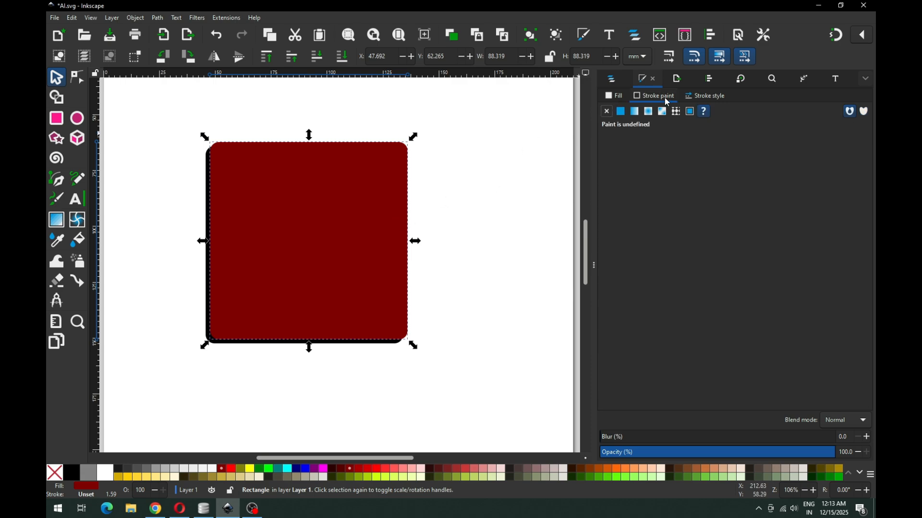
click(621, 112)
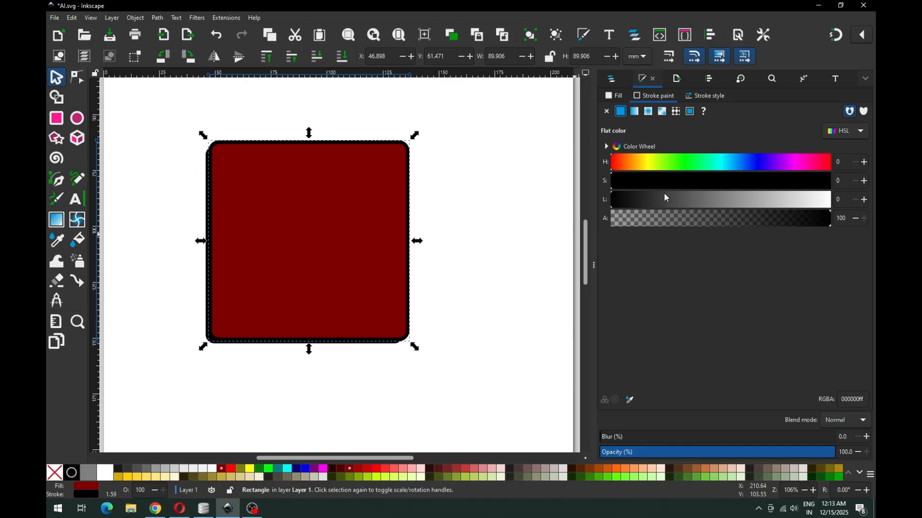
Step: Set the red square's stroke width to 2 px and save the document
click(706, 97)
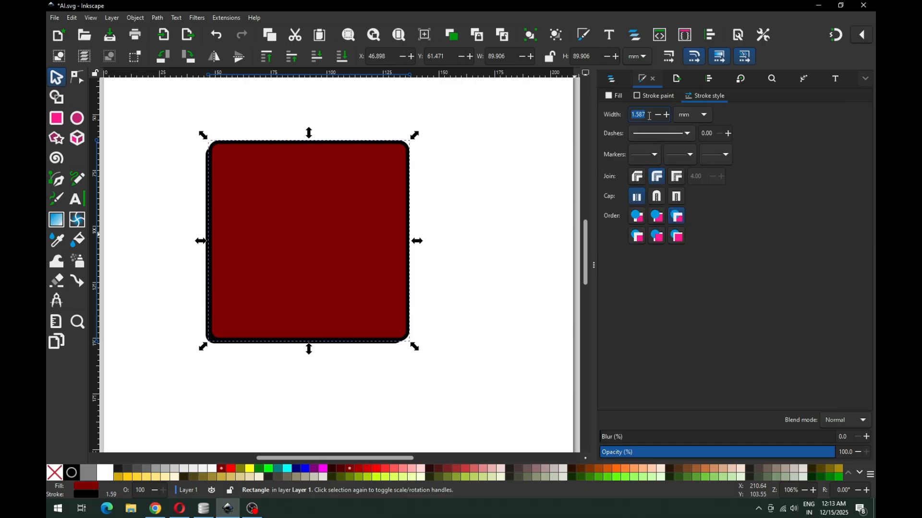
click(684, 117)
click(684, 135)
text(2)
key(Return)
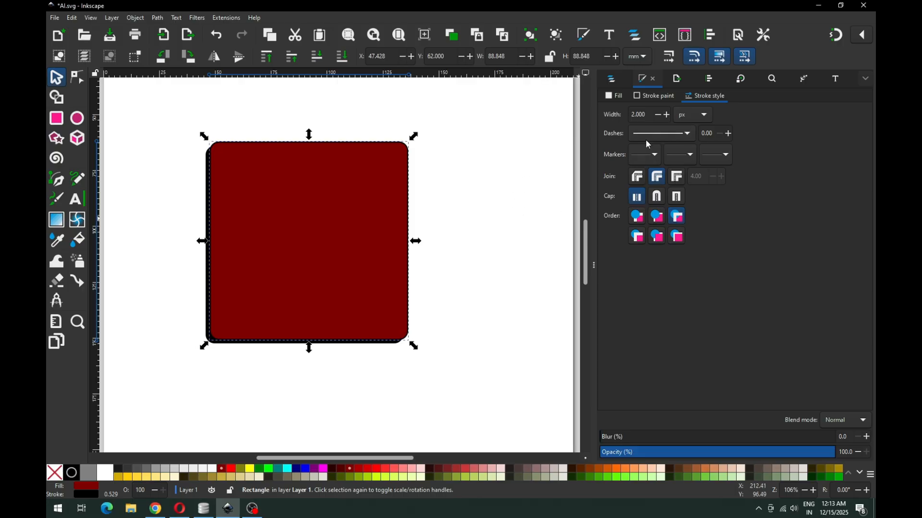
click(646, 117)
click(494, 197)
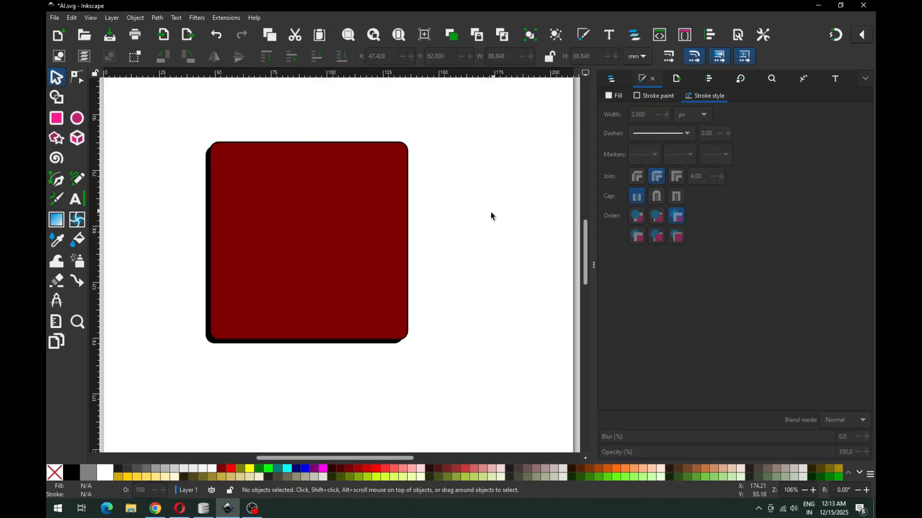
key(ctrl+s)
Step: Fill the front square with a linear gradient from 80% gray near its upper-right corner to black near its lower-left corner, and save
click(344, 256)
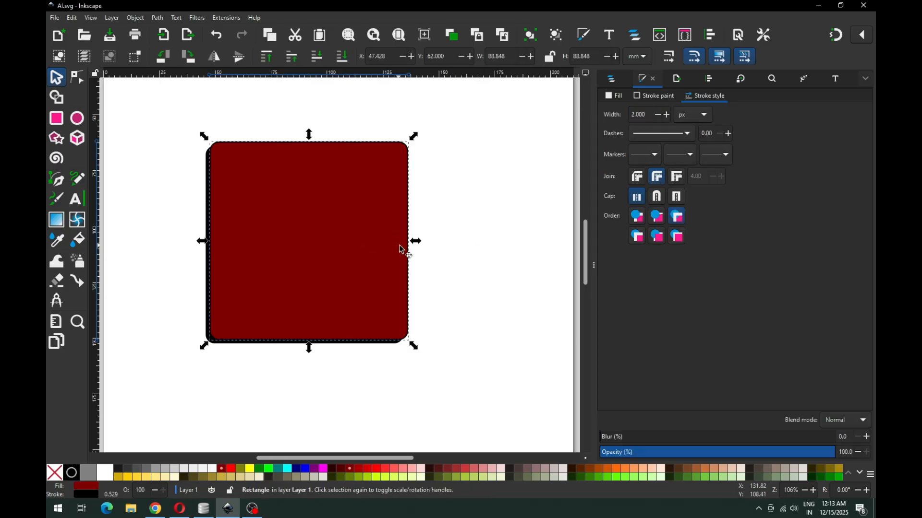
click(56, 220)
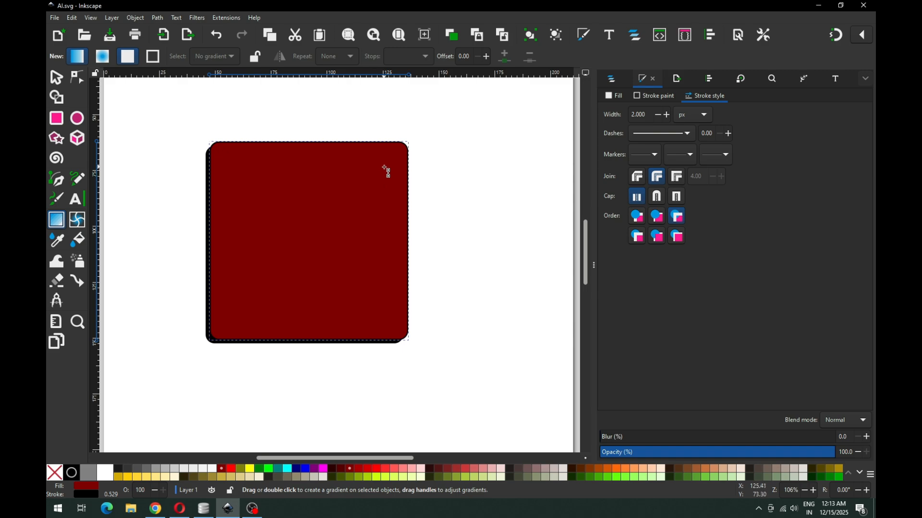
drag(387, 164, 226, 325)
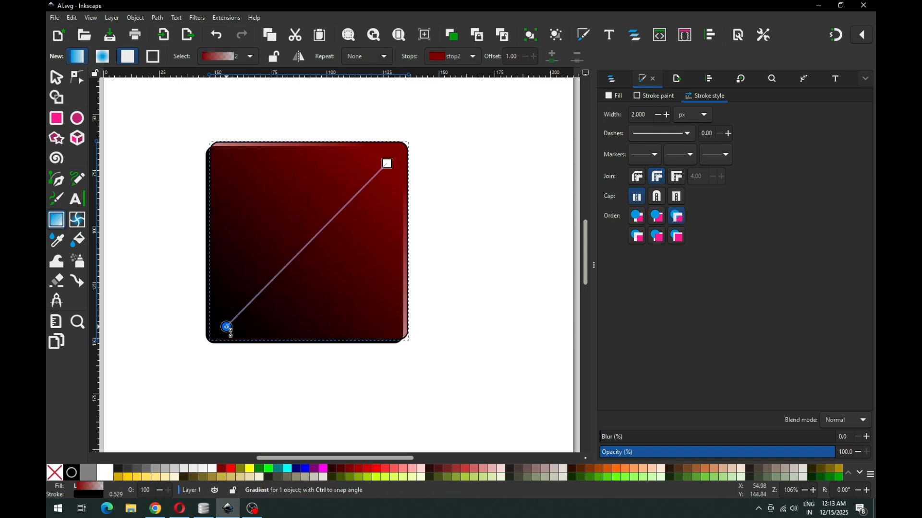
click(389, 168)
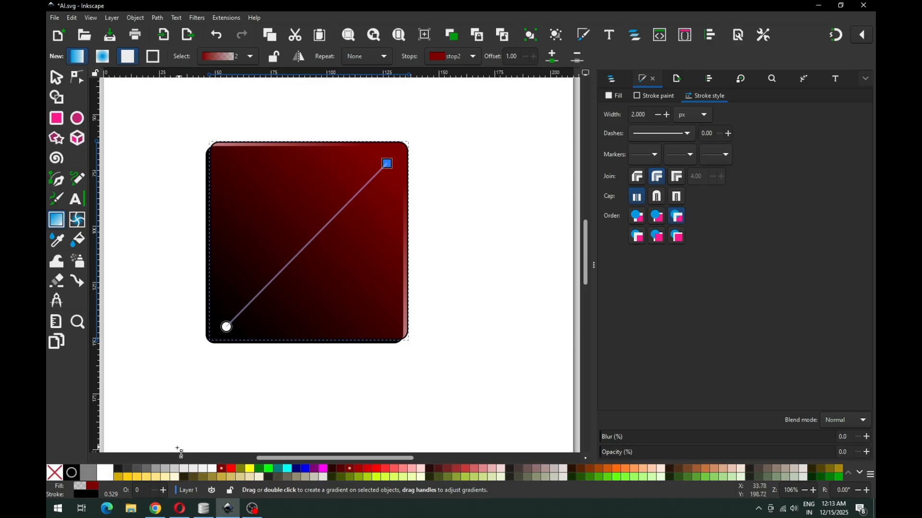
click(128, 471)
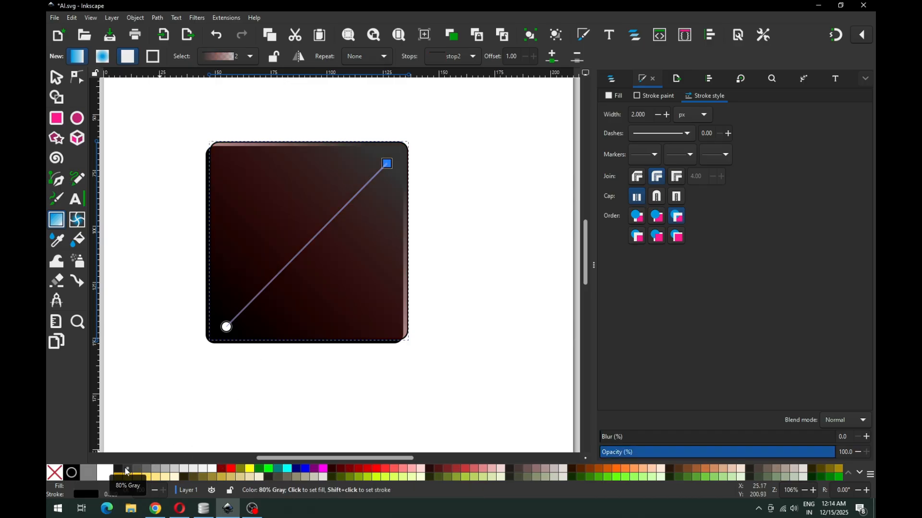
click(227, 327)
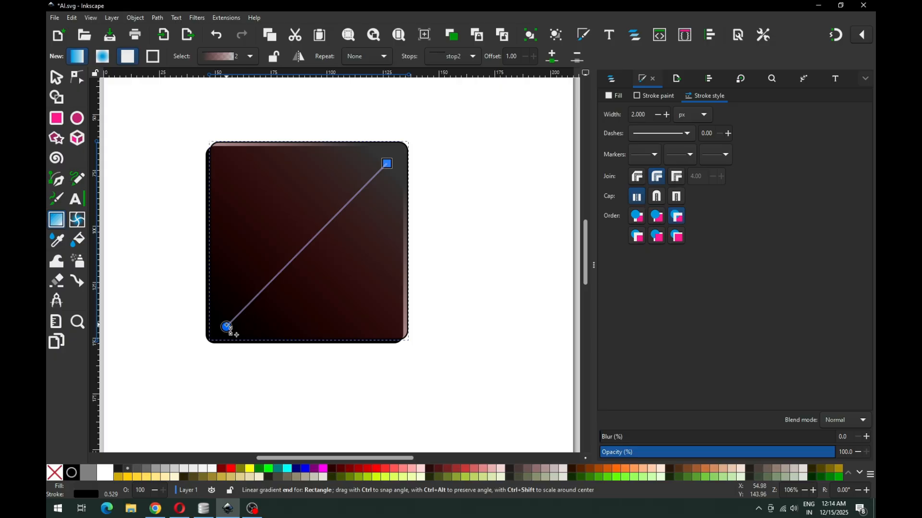
click(71, 472)
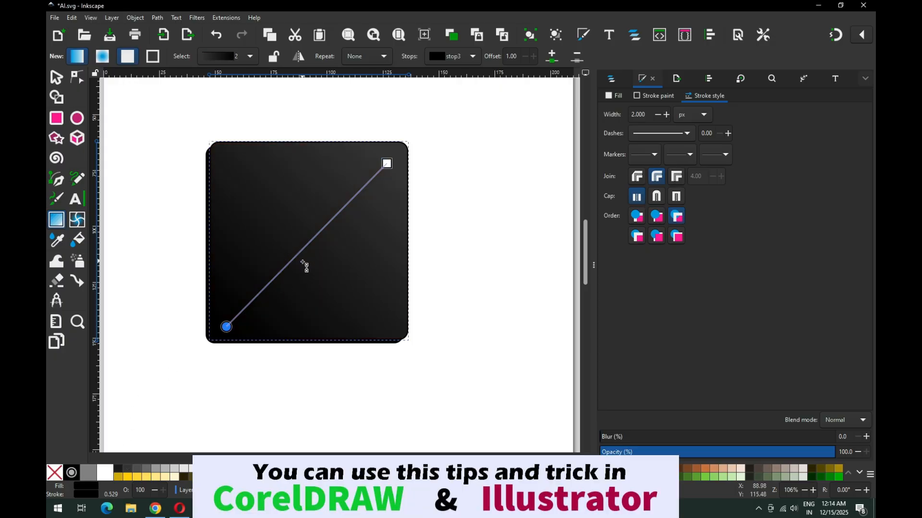
click(56, 77)
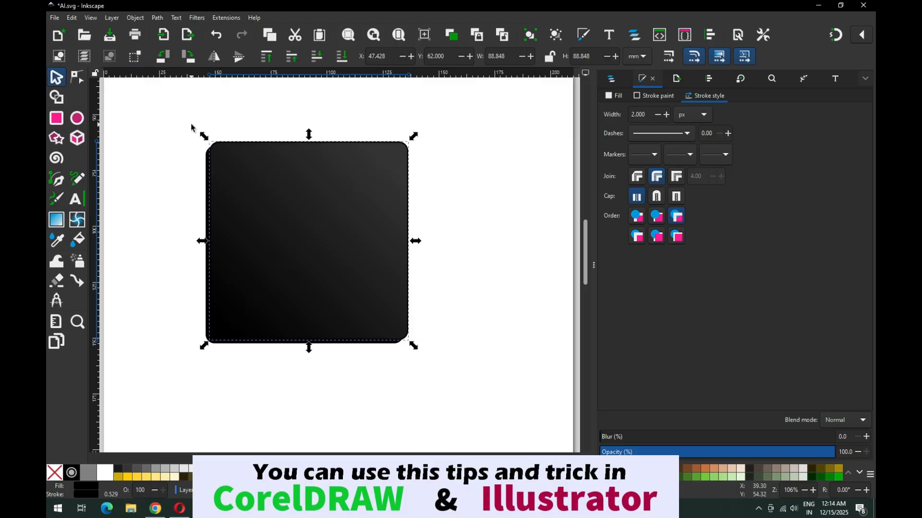
click(193, 127)
key(ctrl+s)
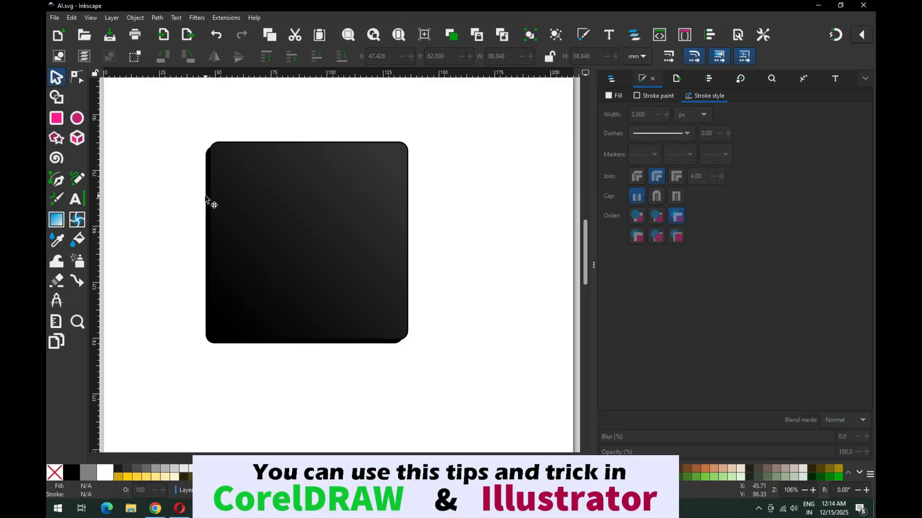
Step: Select the black square behind the front one and change its fill to a linear gradient
click(210, 169)
key(Escape)
key(z)
drag(176, 129, 447, 369)
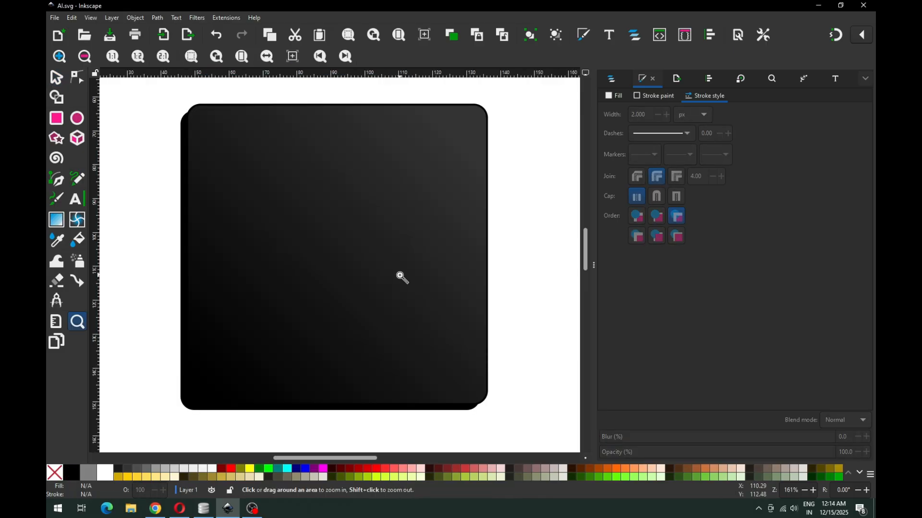
click(57, 78)
click(186, 135)
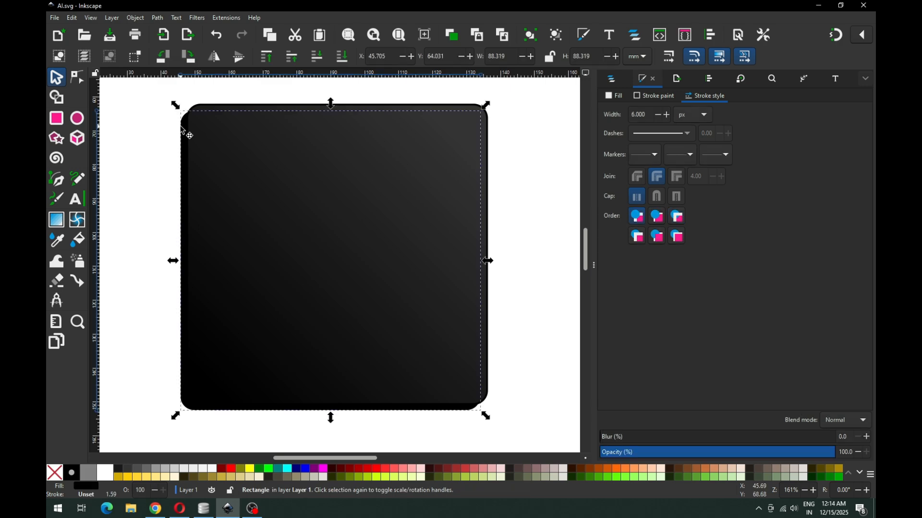
click(620, 98)
click(635, 112)
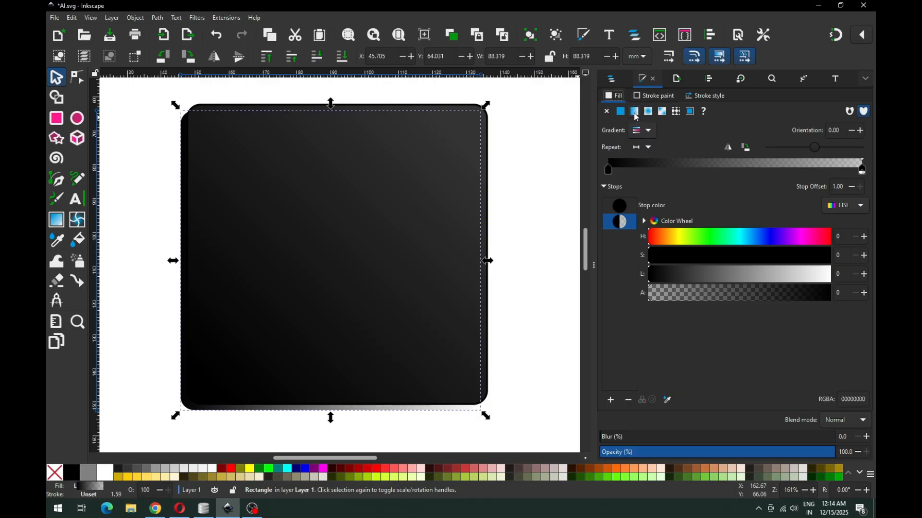
click(636, 115)
Step: Colour the back square's gradient dark gray (4d4d4dff) at the left stop and opaque black at the right stop
click(59, 221)
click(184, 264)
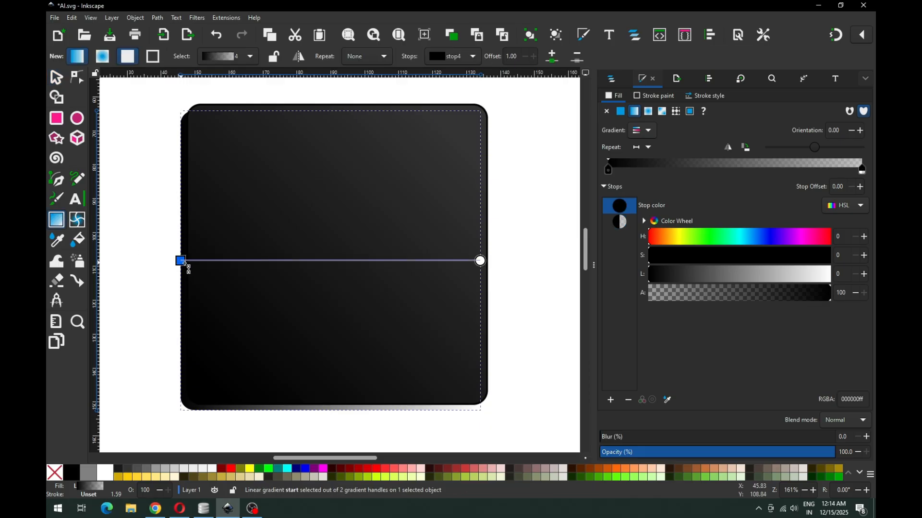
click(138, 472)
click(480, 261)
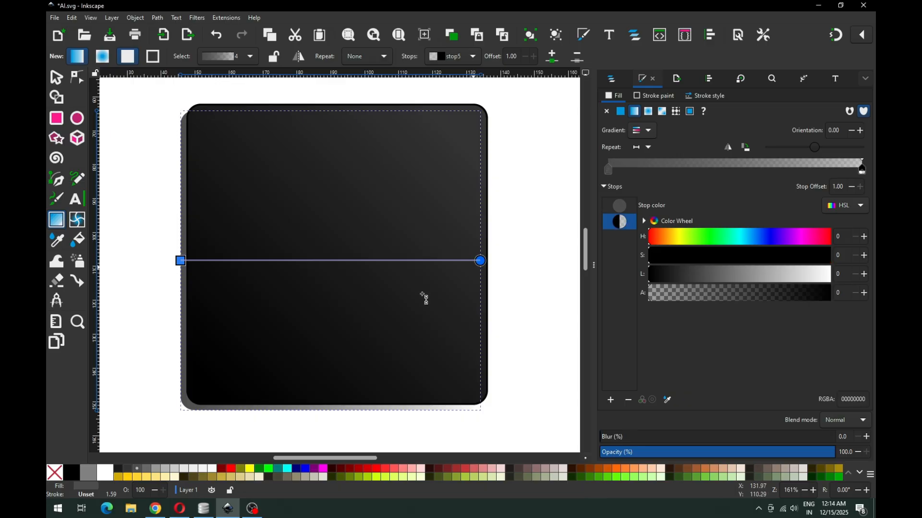
click(72, 473)
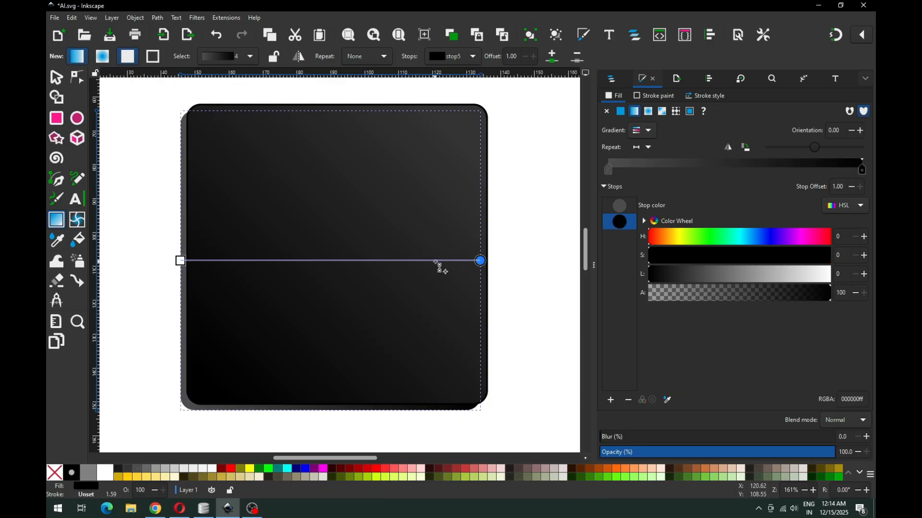
Step: Tilt and shorten the back square's gradient to about -17°, starting outside its left edge and ending just right of the centre
drag(482, 263, 461, 228)
drag(182, 264, 144, 326)
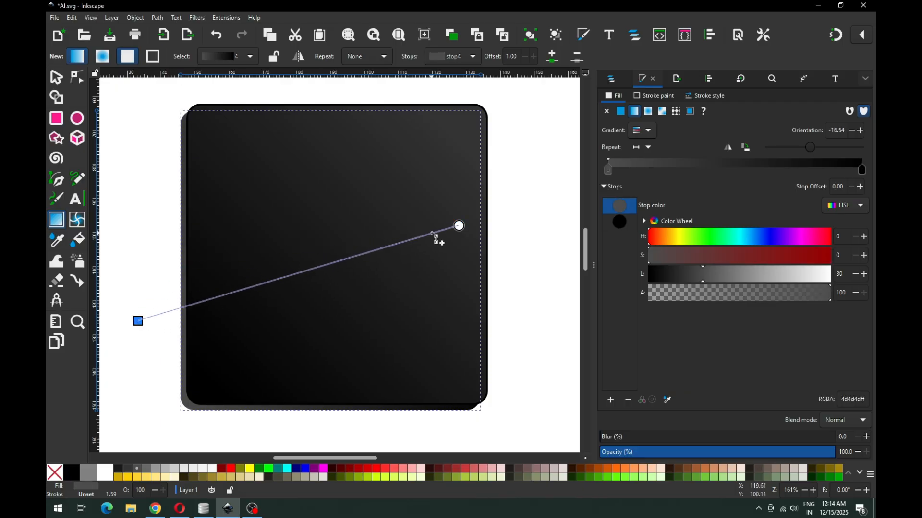
drag(458, 226, 368, 254)
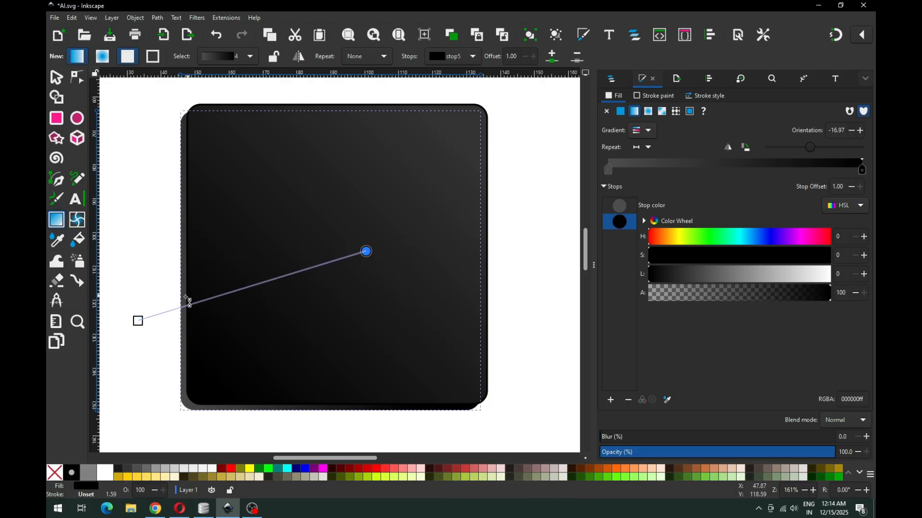
Step: Redirect the back square's gradient to about 39°, from outside its left edge down to its lower-left area, and save the file
drag(138, 321, 141, 274)
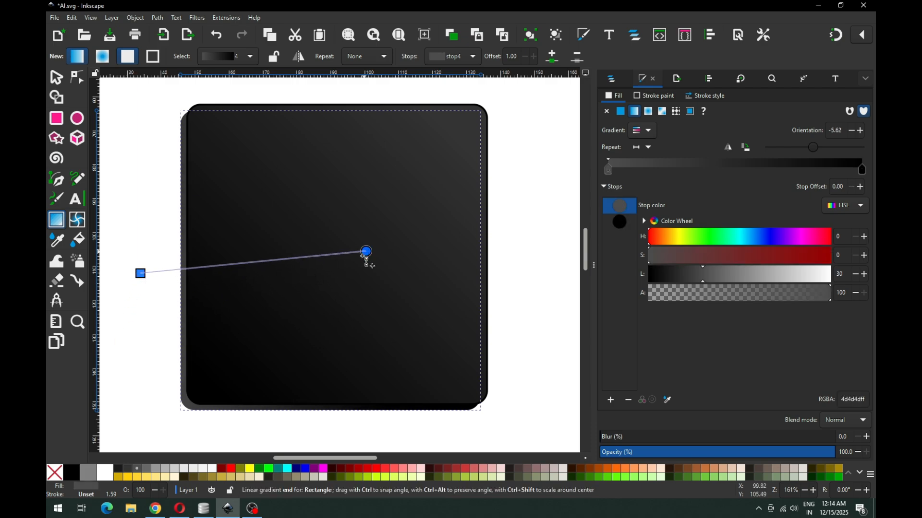
drag(365, 251, 248, 361)
click(248, 361)
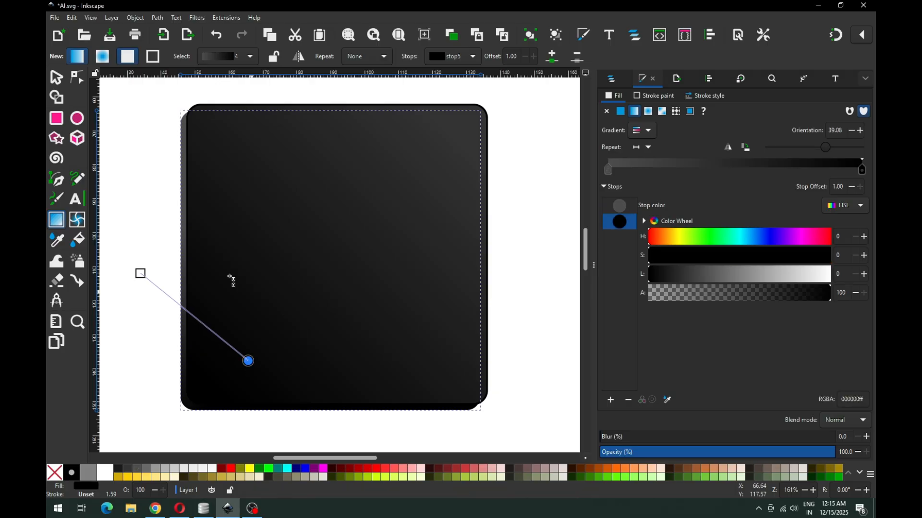
click(57, 77)
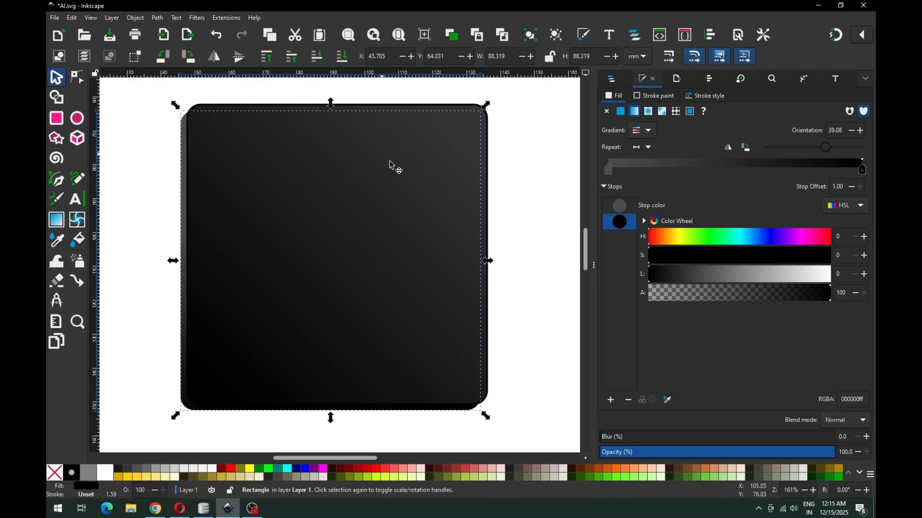
click(514, 222)
key(ctrl+s)
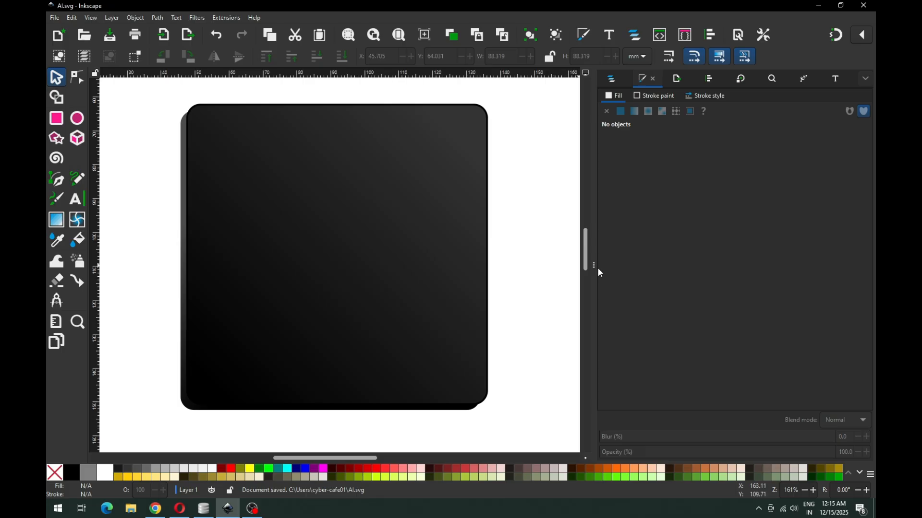
Step: Add the text "Ai" in Arial Bold at 112 pt and place it around the middle of the front square
click(75, 199)
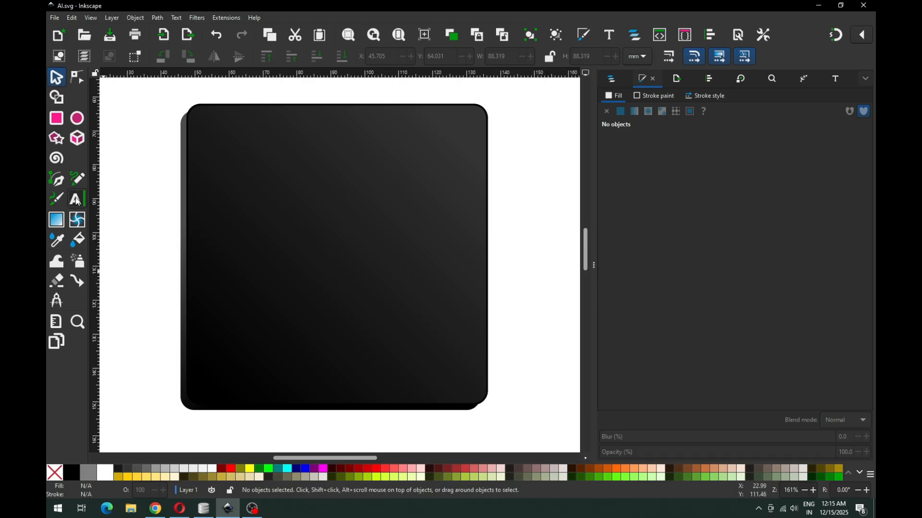
click(261, 289)
text(A)
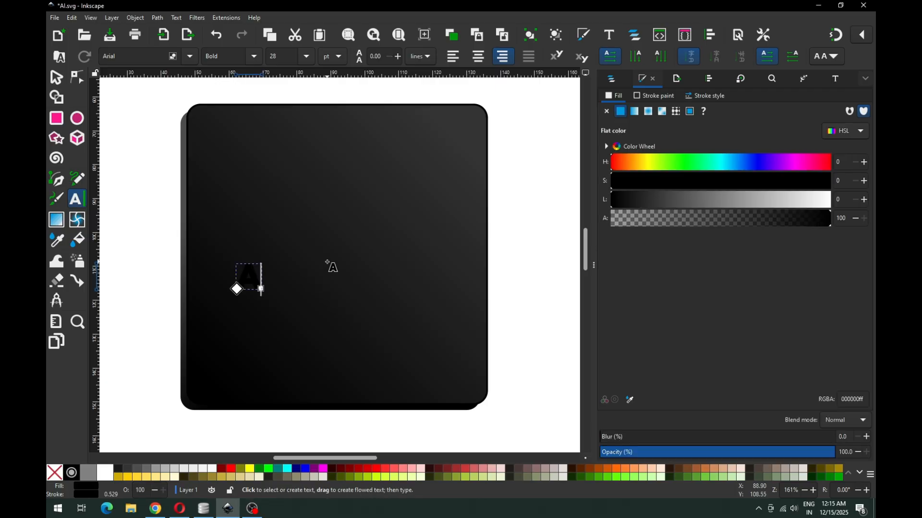
text(I)
key(ctrl+a)
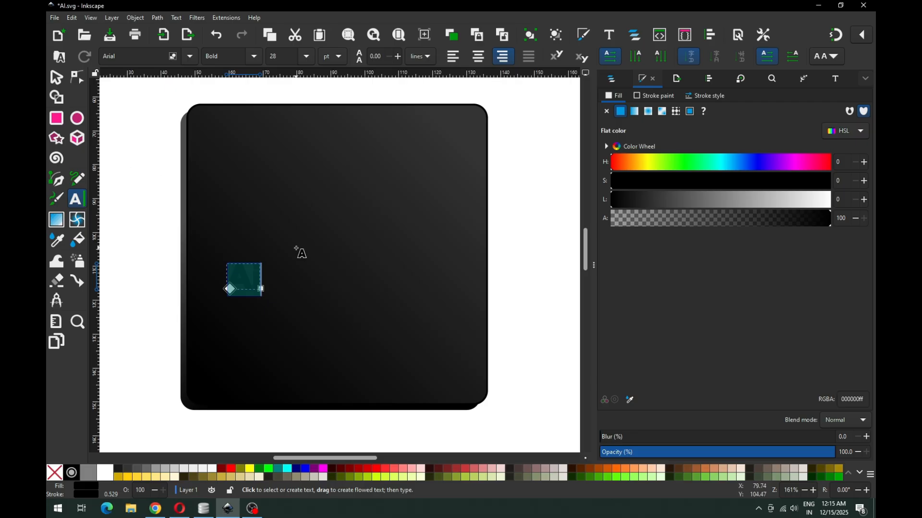
key(super+space)
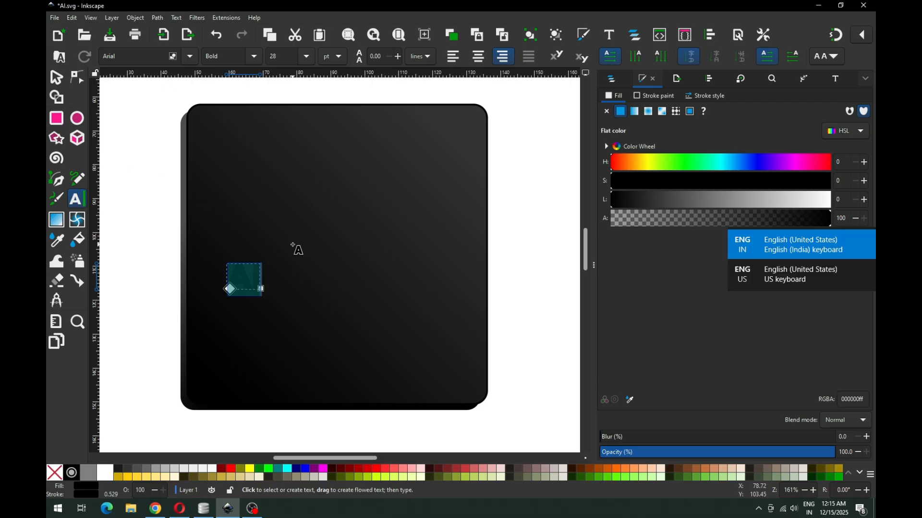
key(ctrl+shift+period)
key(ctrl+shift+period)
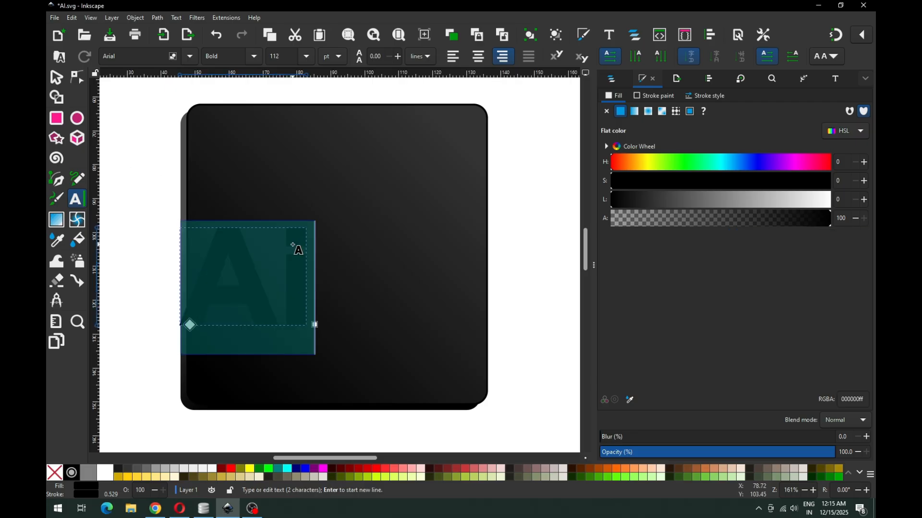
click(56, 77)
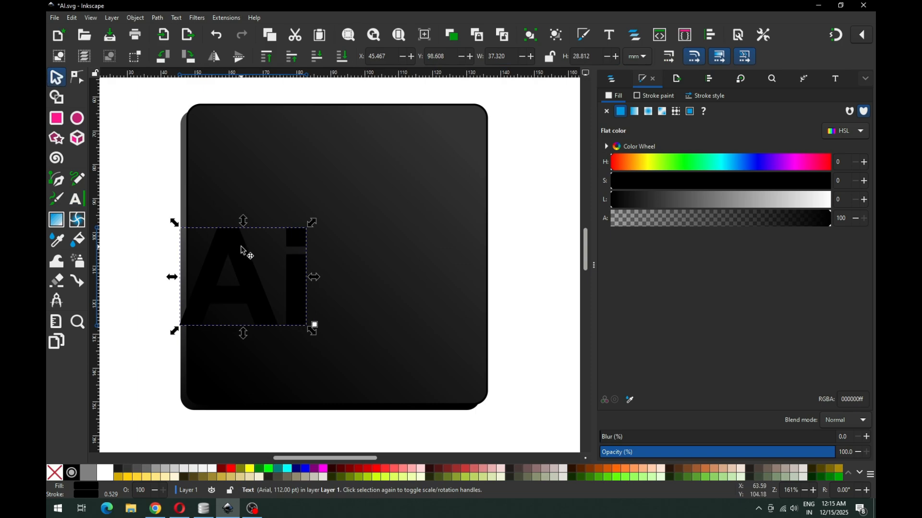
drag(240, 246, 321, 220)
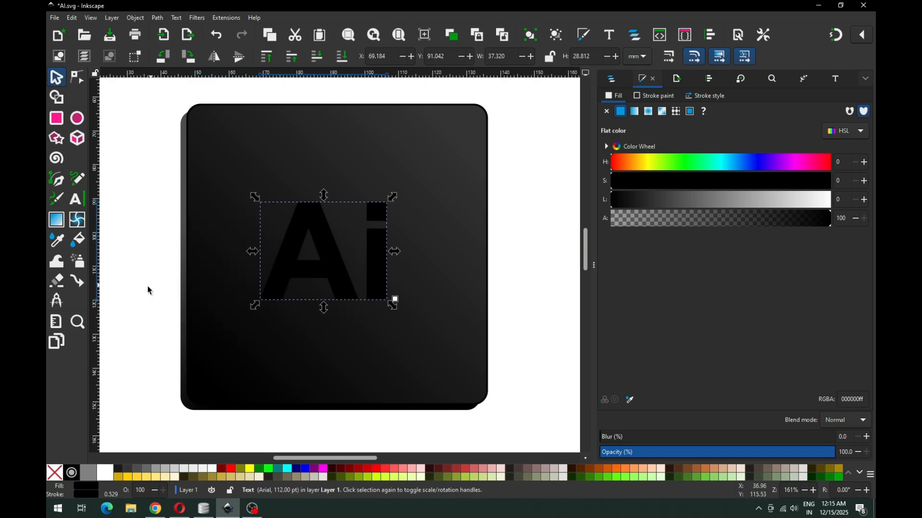
key(t)
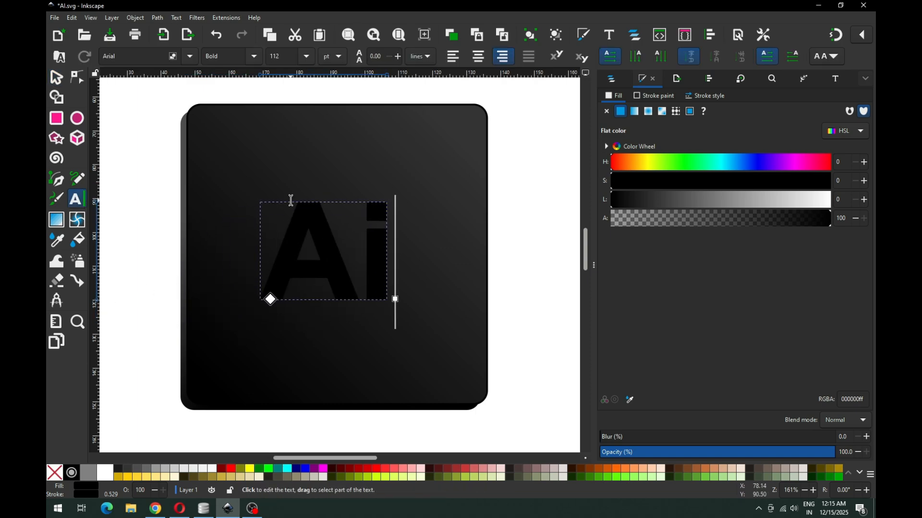
key(ctrl+a)
click(56, 76)
click(152, 185)
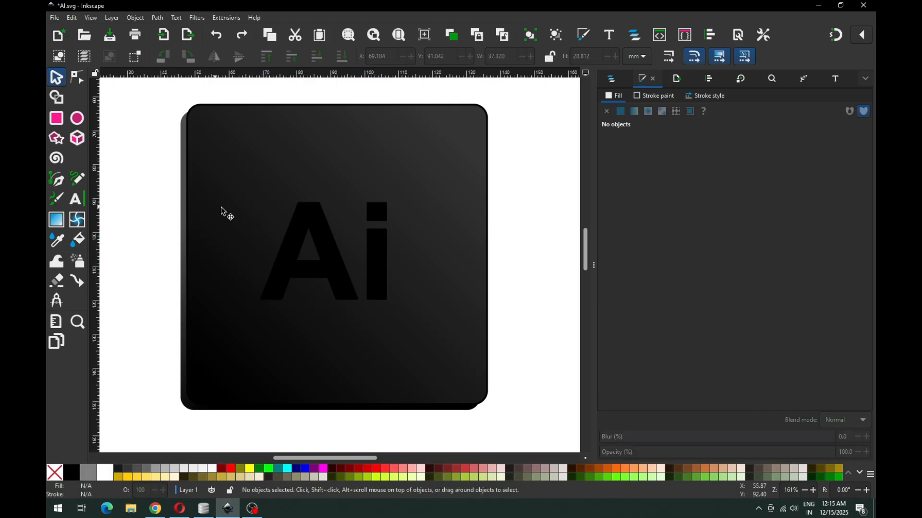
Step: Enlarge the "Ai" text to about 63.5 × 49 mm and centre it on the front square
click(335, 284)
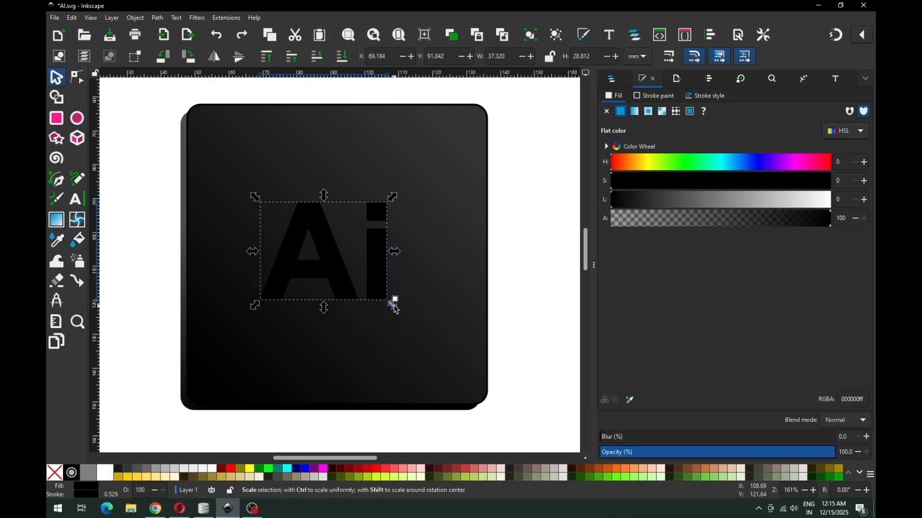
drag(394, 305, 431, 336)
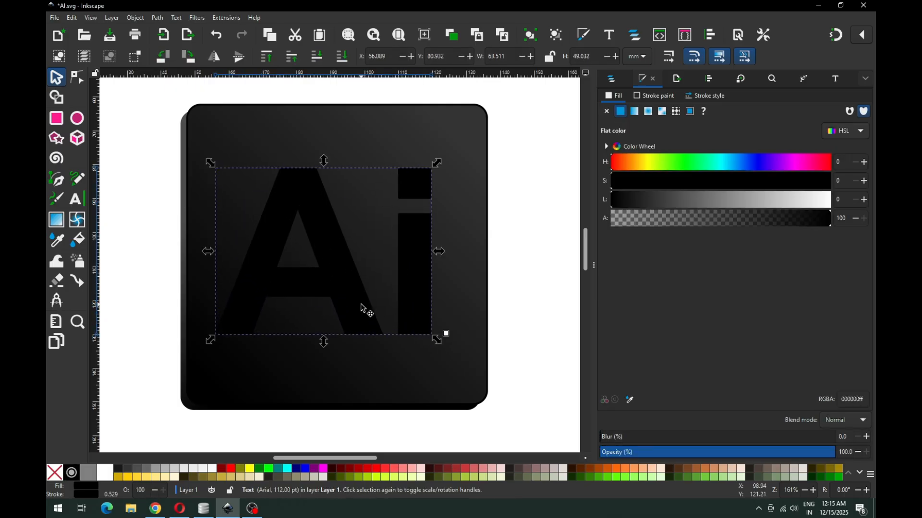
drag(361, 304, 361, 310)
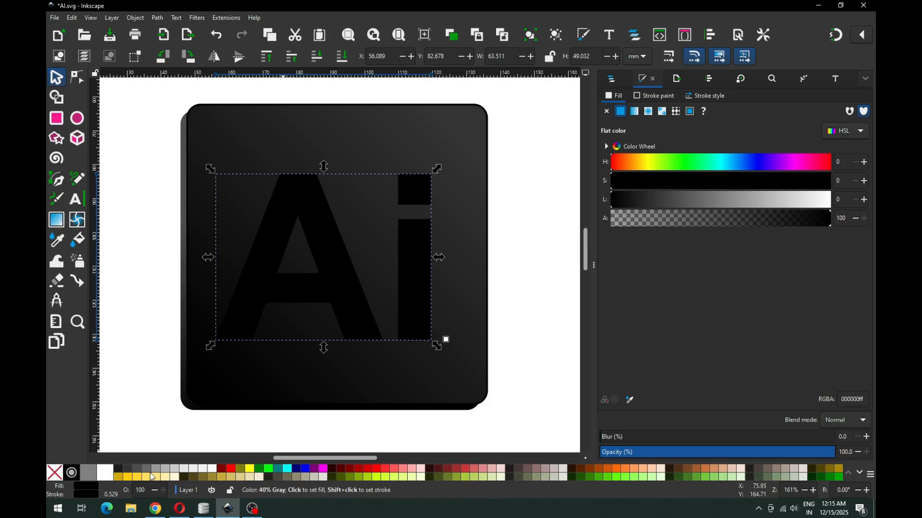
Step: Fill the "Ai" text with yellow (ffcc00ff) and remove its stroke
click(128, 478)
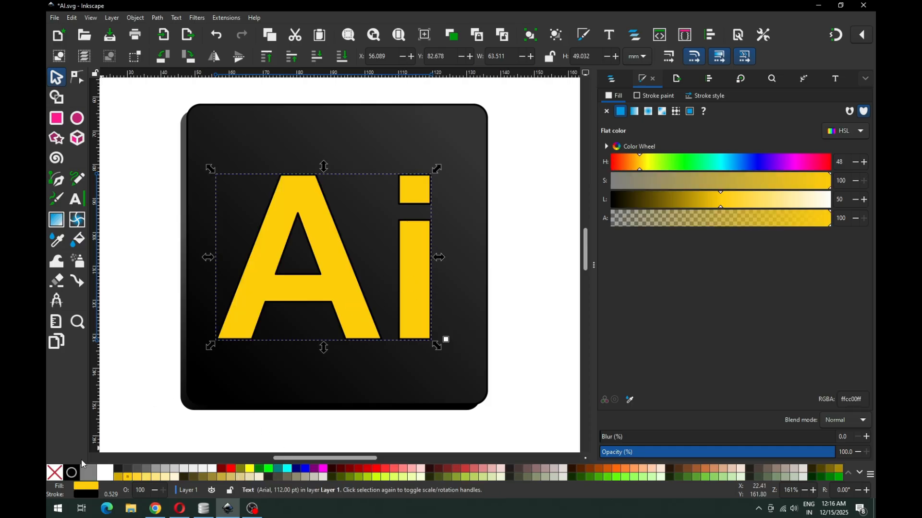
click(657, 94)
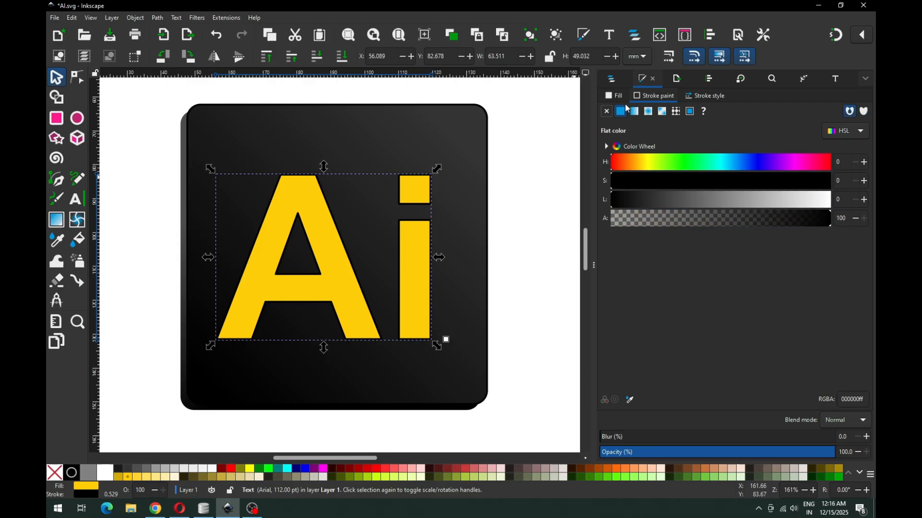
click(608, 111)
click(511, 194)
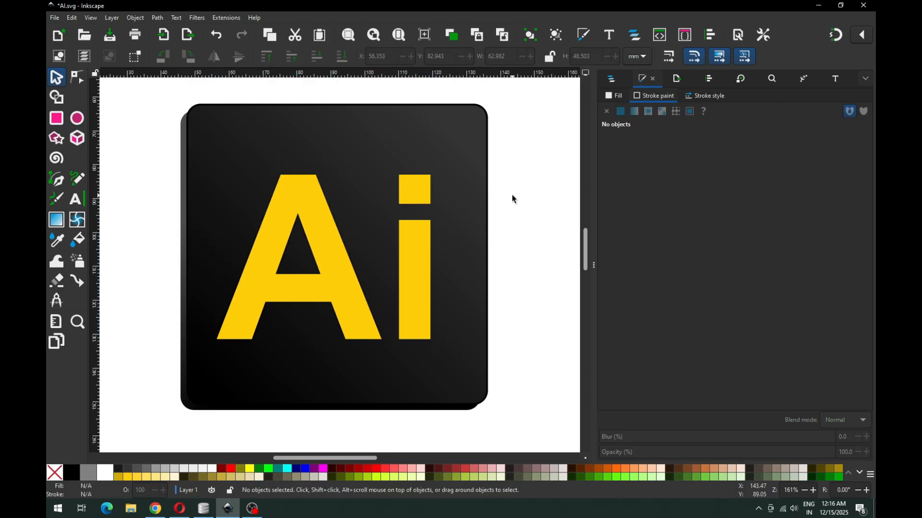
Step: Convert the "Ai" text to a path with Object to Path, and try Stroke to Path on it
click(405, 278)
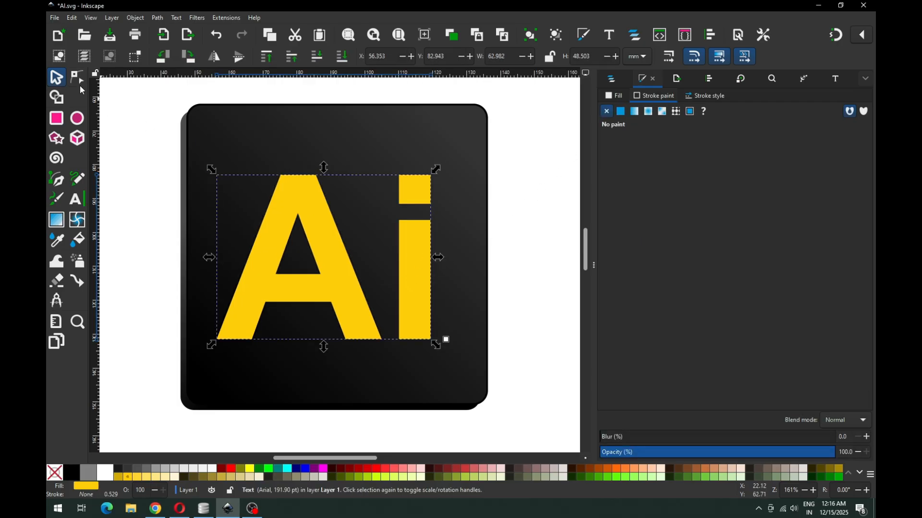
click(157, 20)
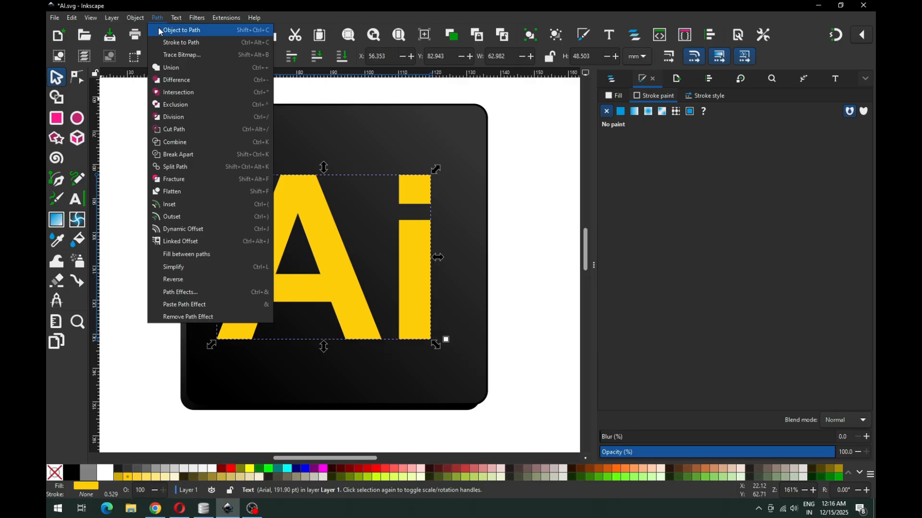
click(163, 32)
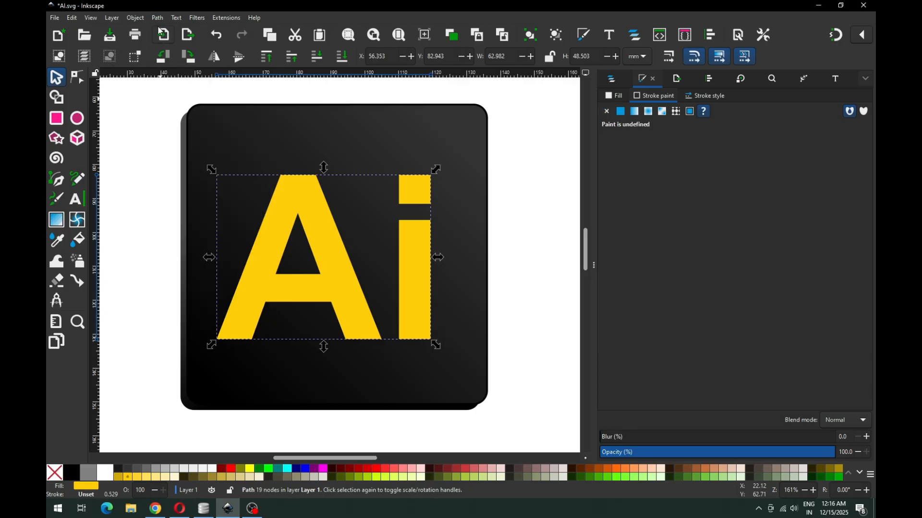
click(157, 18)
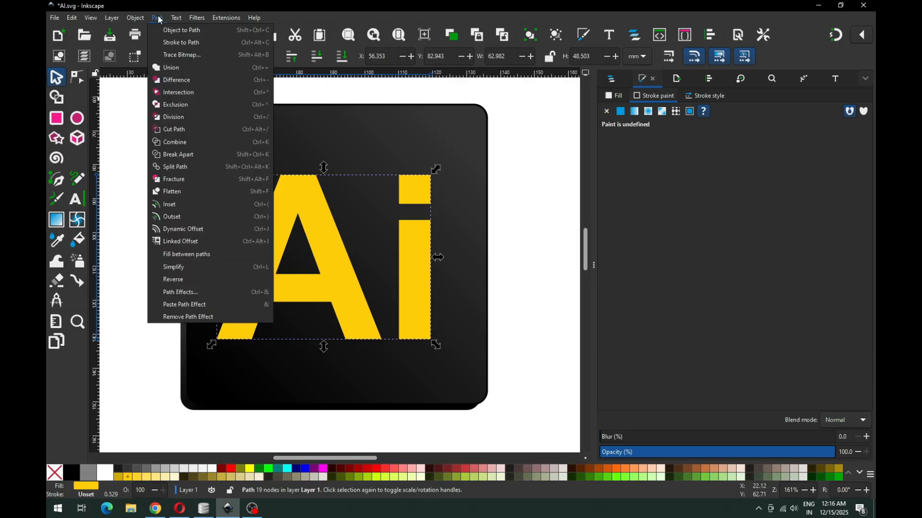
click(190, 42)
click(407, 186)
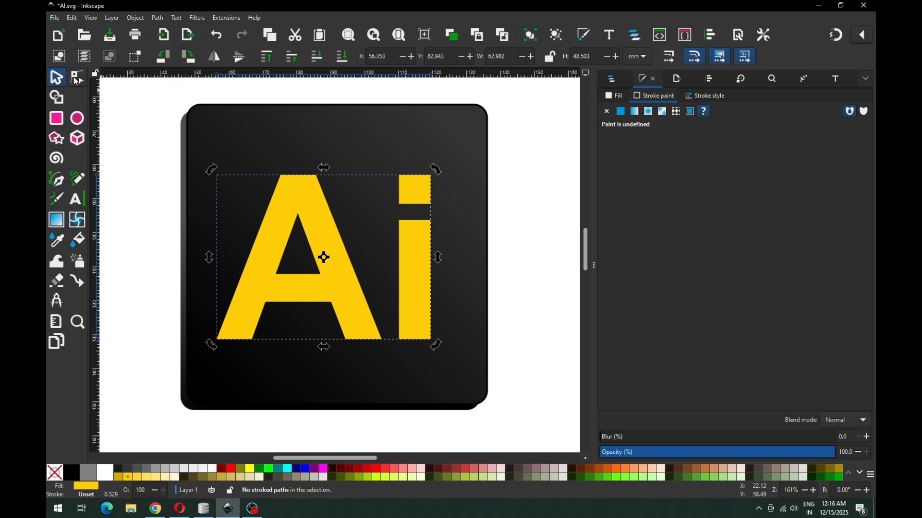
Step: Delete the nodes of the square dot above the letter i
click(76, 79)
drag(373, 158, 464, 210)
key(Delete)
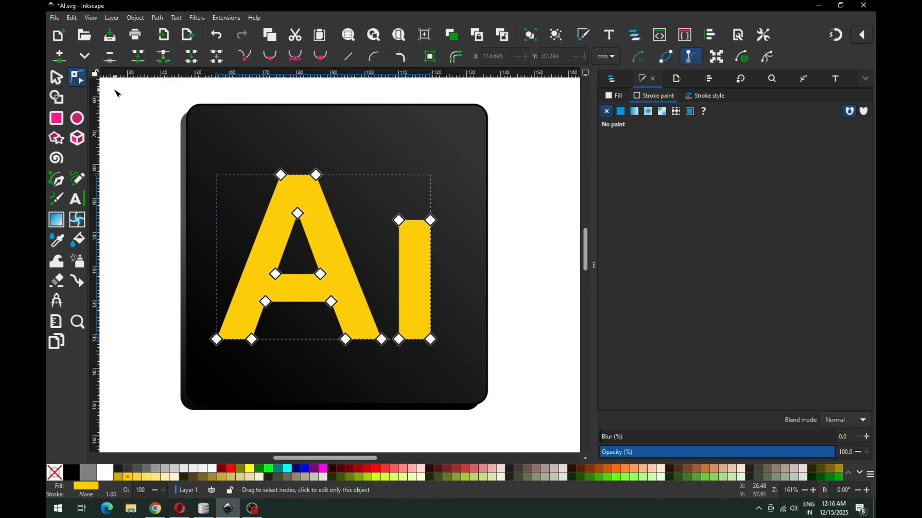
click(58, 80)
Step: Draw a circle about 7.9 mm in diameter on the i's stem and fill it navy blue
click(77, 118)
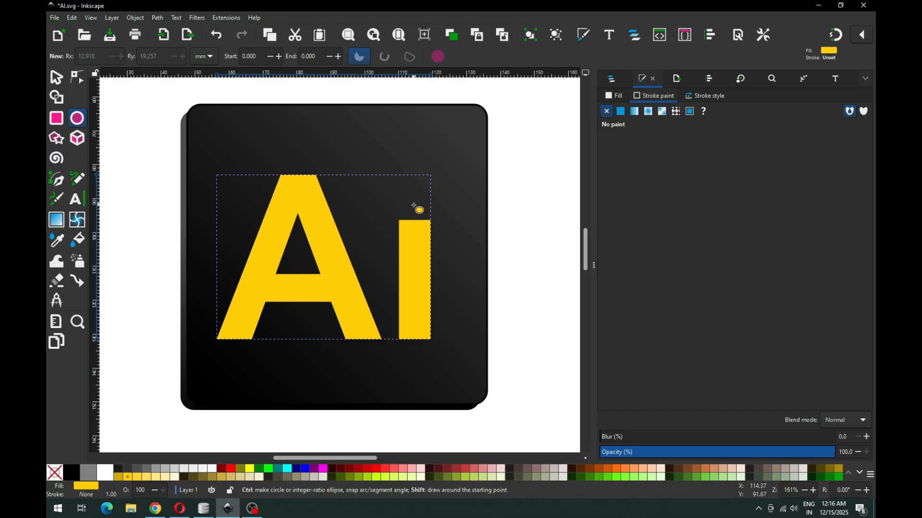
drag(416, 262, 429, 277)
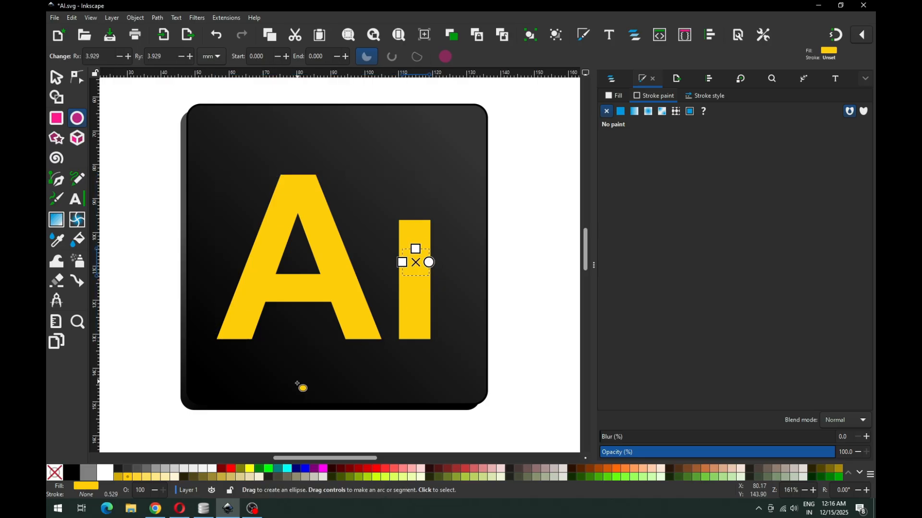
click(296, 469)
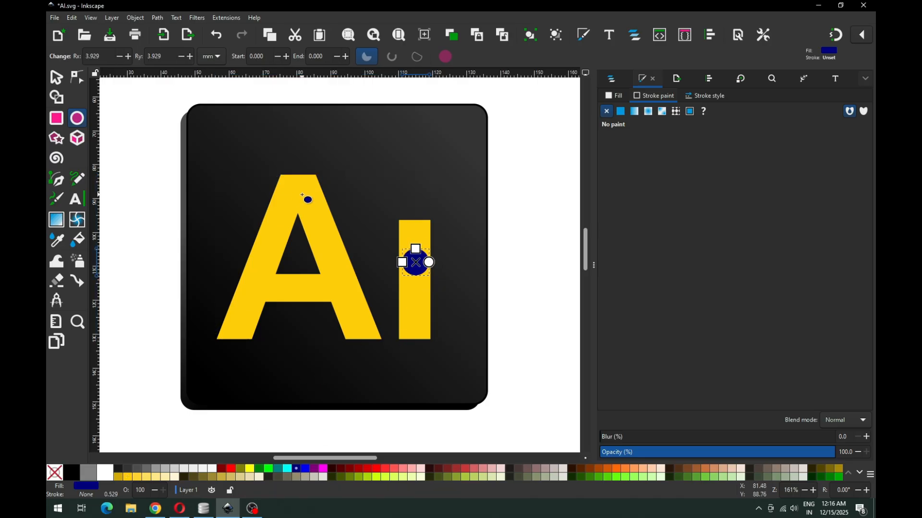
Step: Place the navy circle at the top of the i's stem and resize it to the stem's width, about 9.3 mm
click(56, 78)
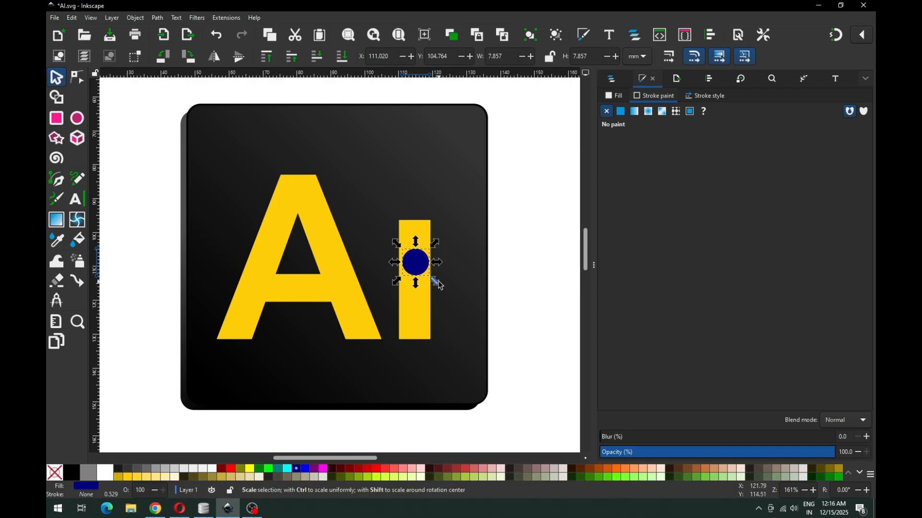
drag(432, 279, 422, 236)
key(z)
drag(373, 196, 461, 268)
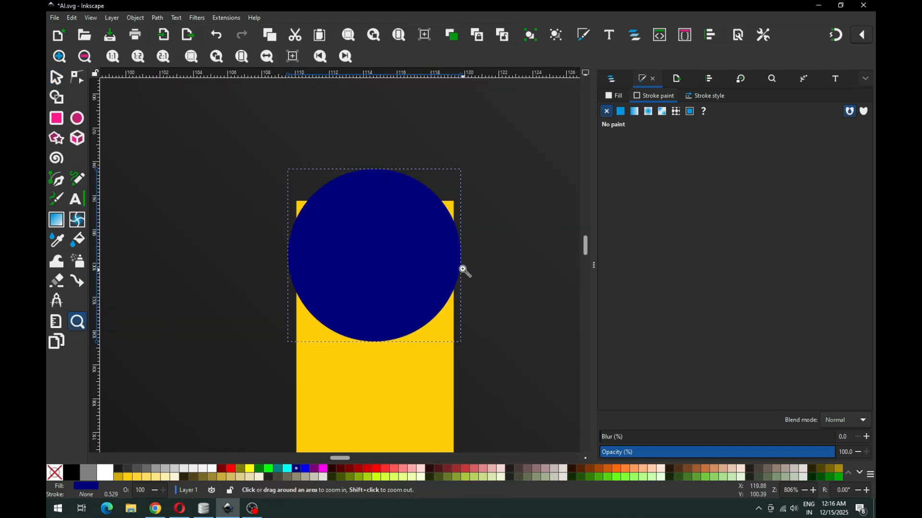
key(s)
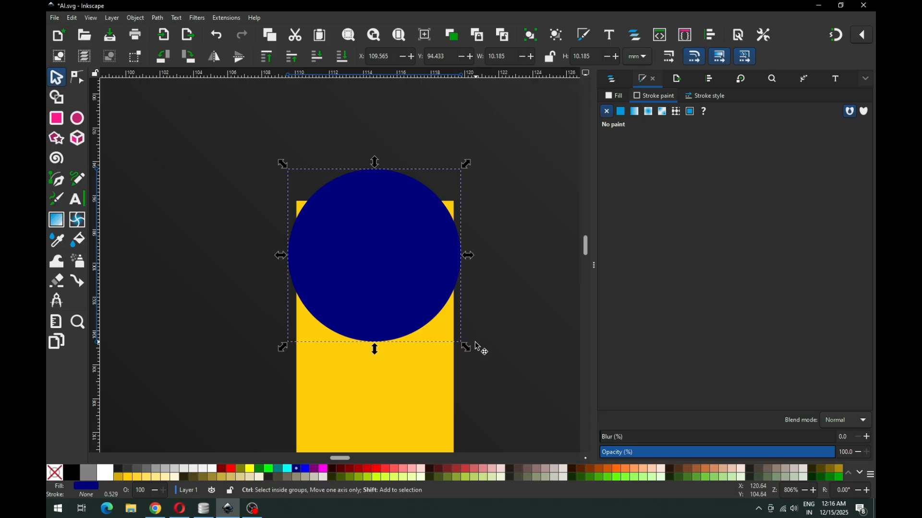
drag(467, 348, 463, 340)
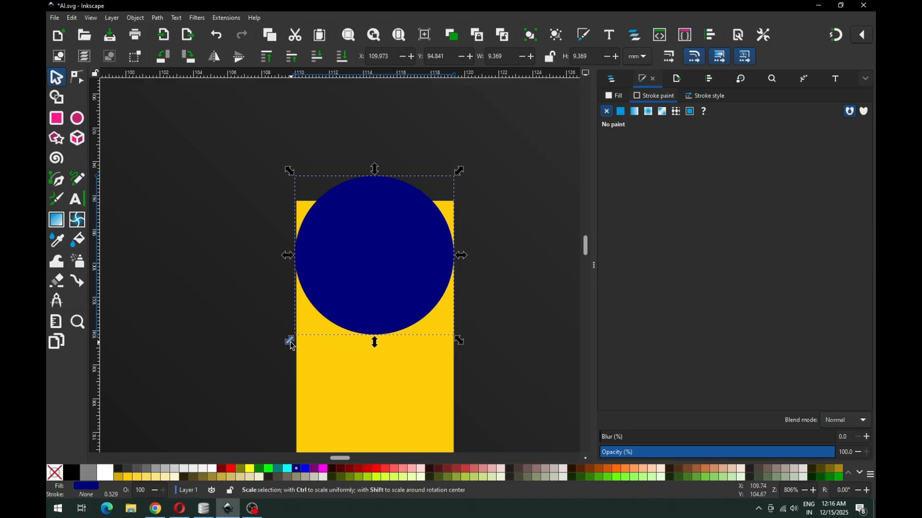
drag(288, 341, 289, 345)
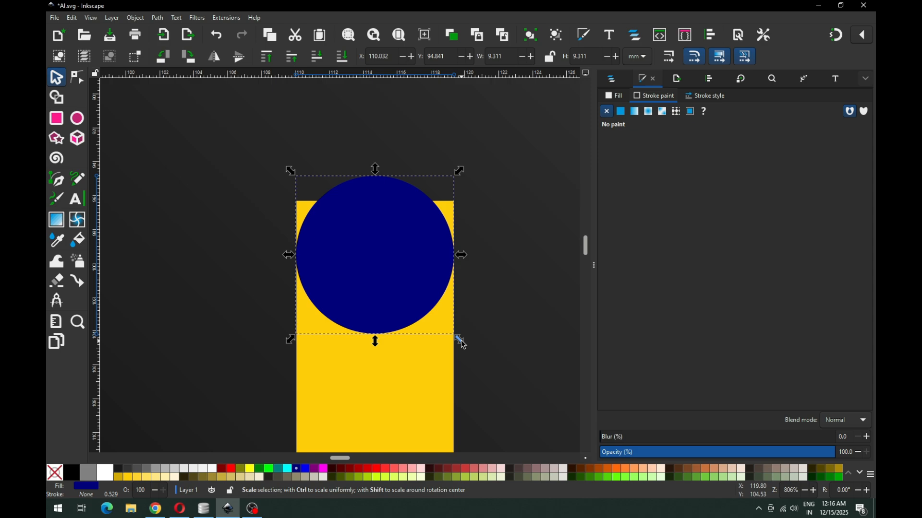
Step: Move the navy circle up until its lower edge only slightly overlaps the top of the i's stem
click(408, 349)
click(385, 296)
drag(382, 303, 386, 188)
key(minus)
key(minus)
key(minus)
key(minus)
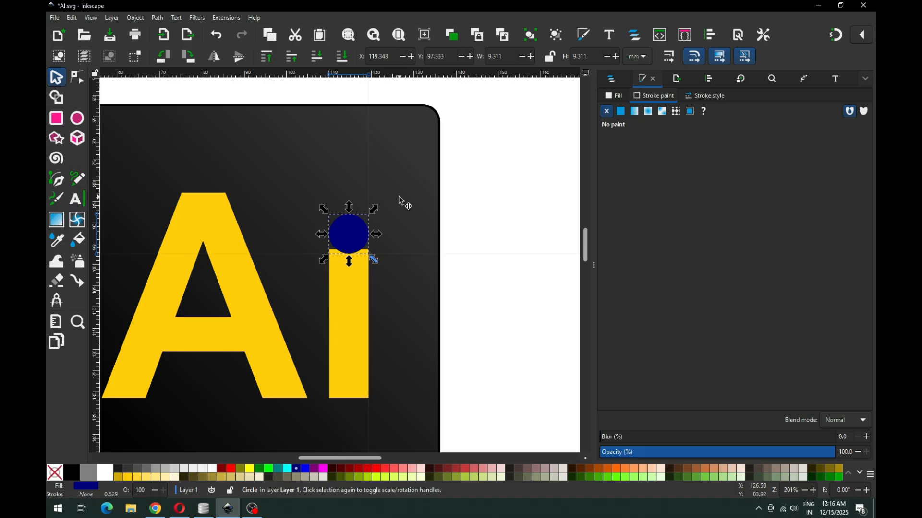
Step: Align the top of the navy circle with the top of the Ai lettering and save the file
shift+click(228, 234)
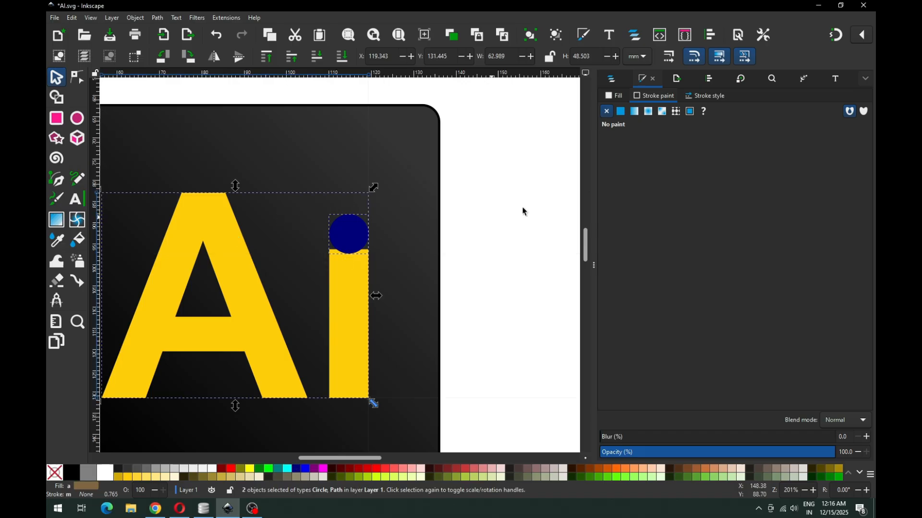
click(710, 79)
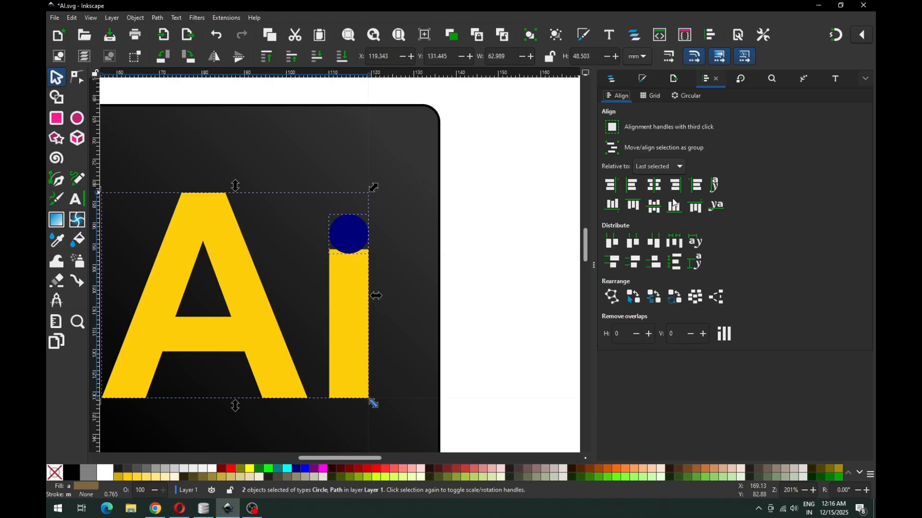
click(633, 208)
click(514, 243)
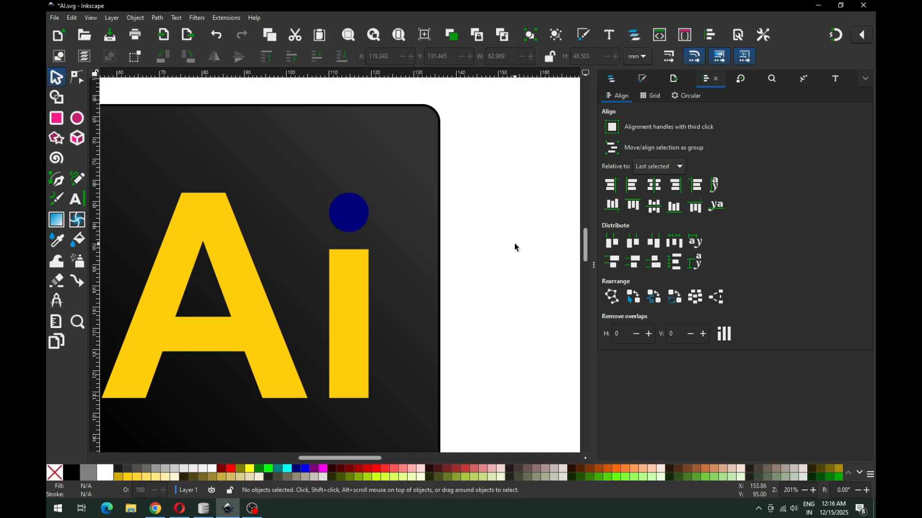
click(593, 267)
key(ctrl+s)
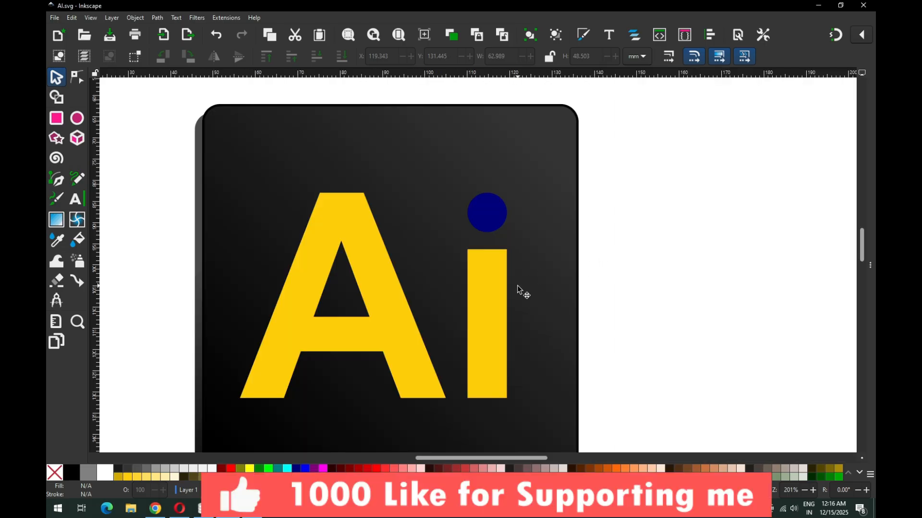
Step: Fill the i's navy dot with the lettering's yellow and unite the dot and letters into one path
click(486, 301)
shift+click(493, 221)
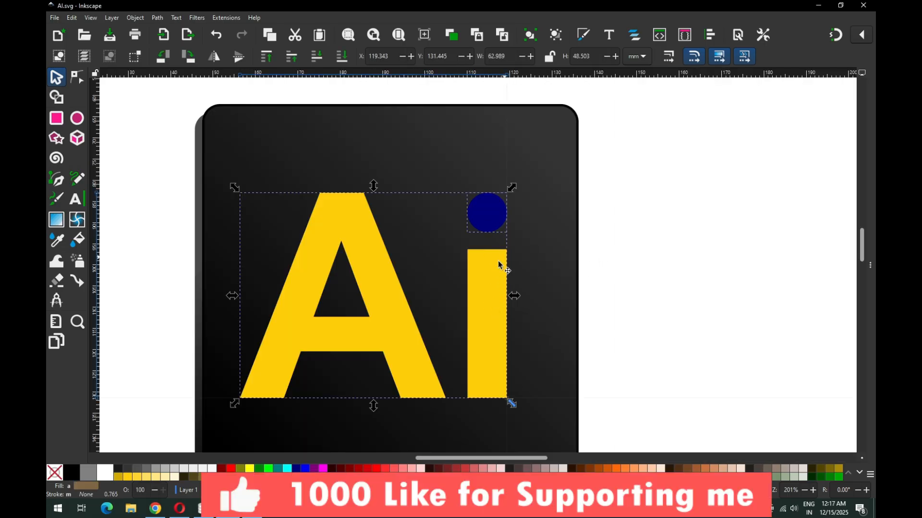
click(131, 478)
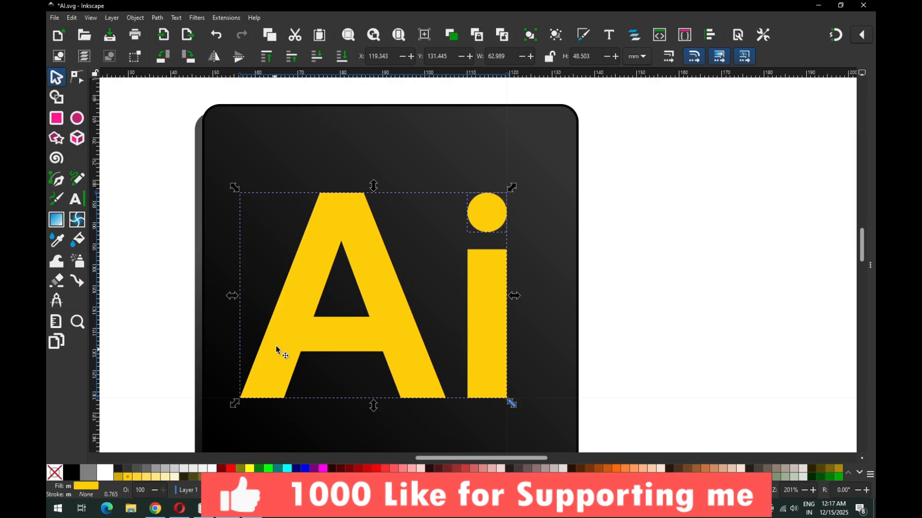
click(157, 18)
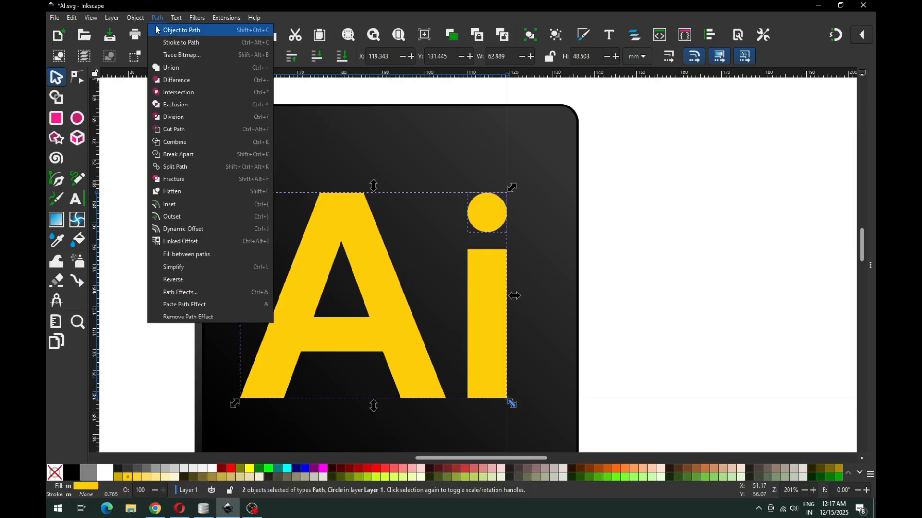
click(163, 67)
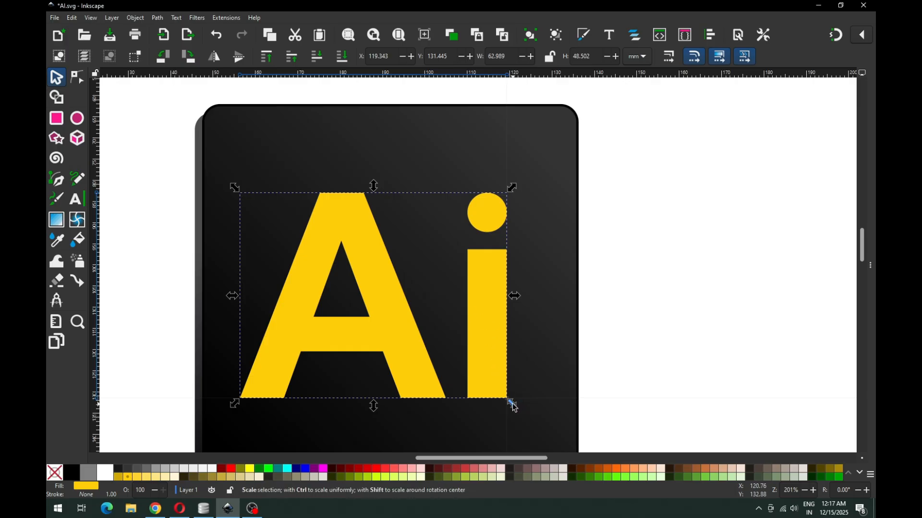
Step: Scale the Ai lettering about its center to about 61.6 by 47.4 mm, nudge it right about 0.7 mm, and save the file
drag(514, 407, 502, 404)
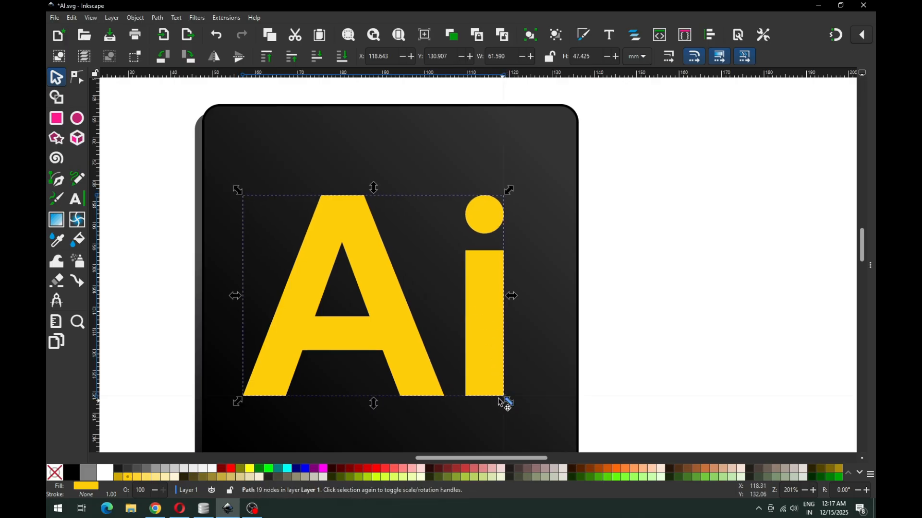
drag(475, 376, 481, 376)
key(minus)
key(minus)
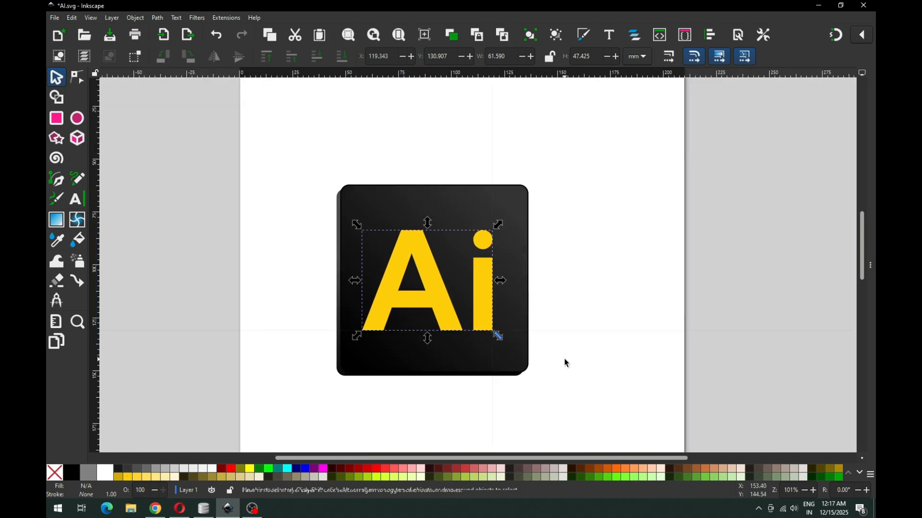
key(z)
drag(313, 171, 609, 404)
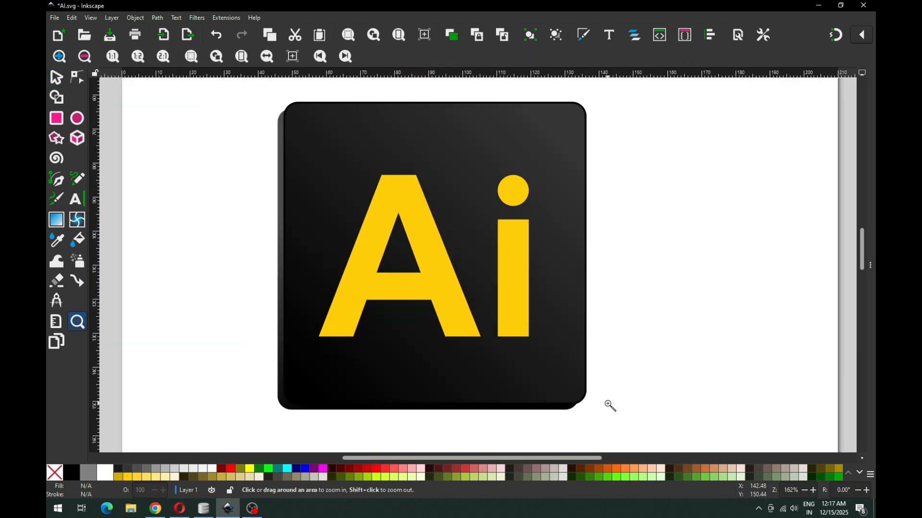
key(ctrl+s)
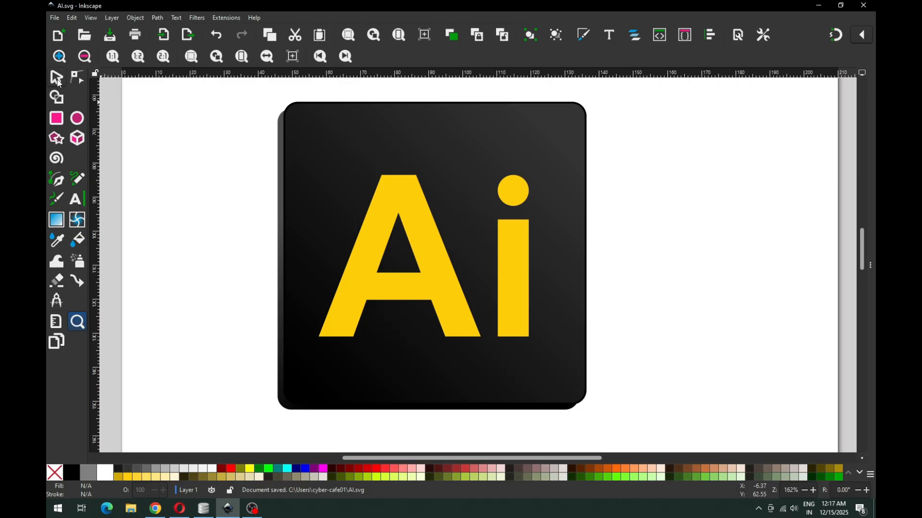
Step: Duplicate the Ai lettering, shift the copy about 1 mm left and 0.9 mm down, and fill it with darker yellow #D4AA00
click(58, 79)
click(453, 298)
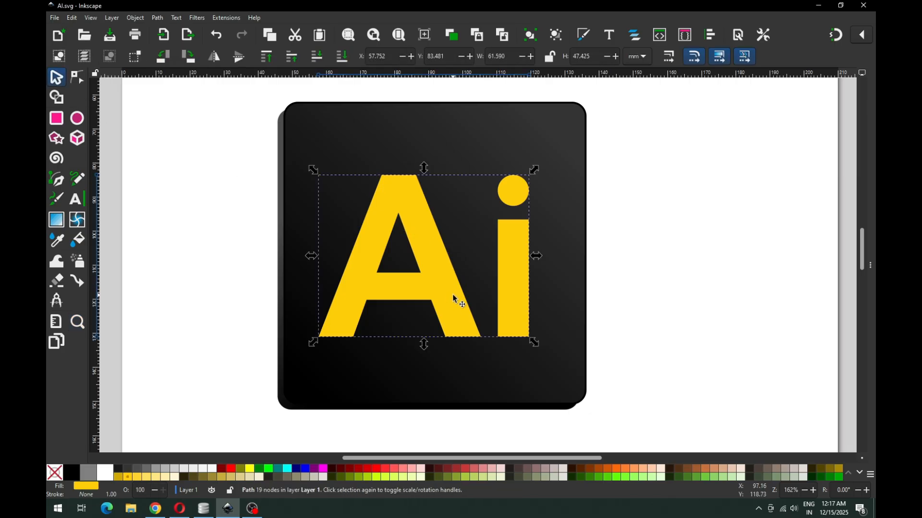
right_click(415, 315)
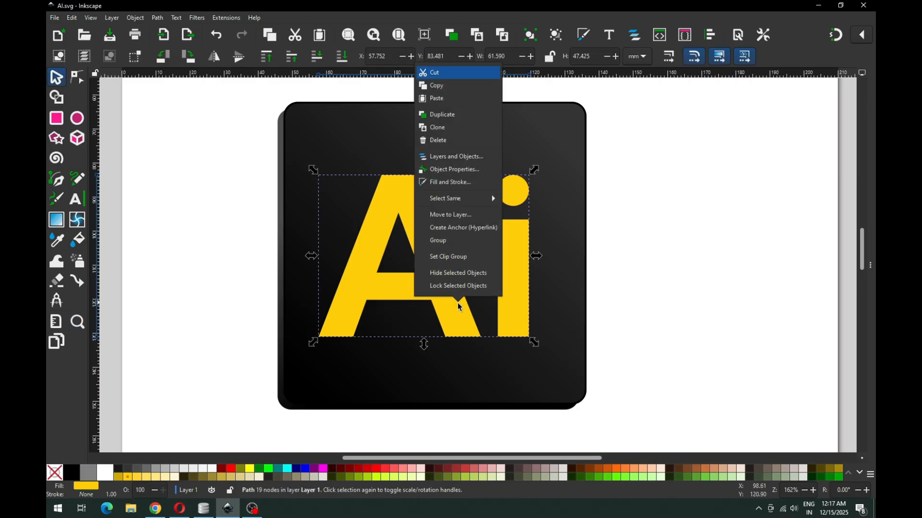
click(436, 114)
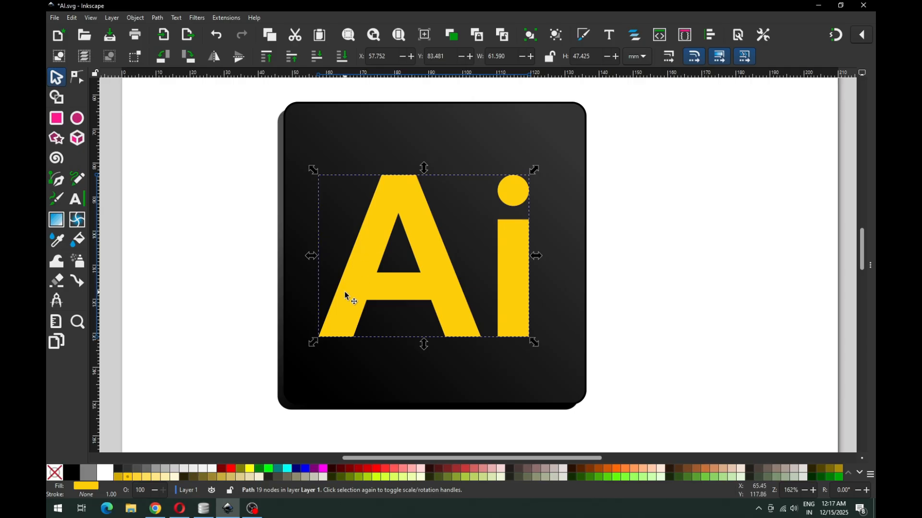
drag(335, 332, 329, 334)
click(119, 477)
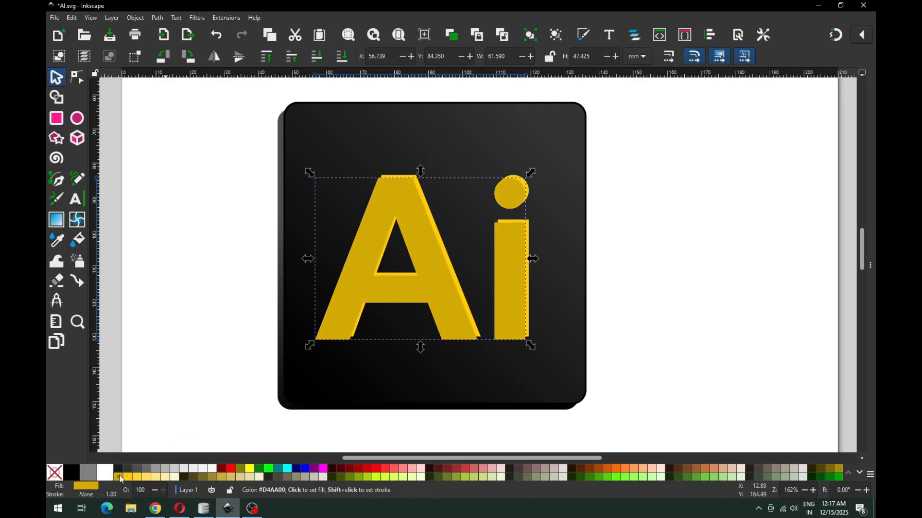
Step: Raise the bright yellow Ai lettering to the top, above its darker copy
key(ctrl+z)
key(ctrl+z)
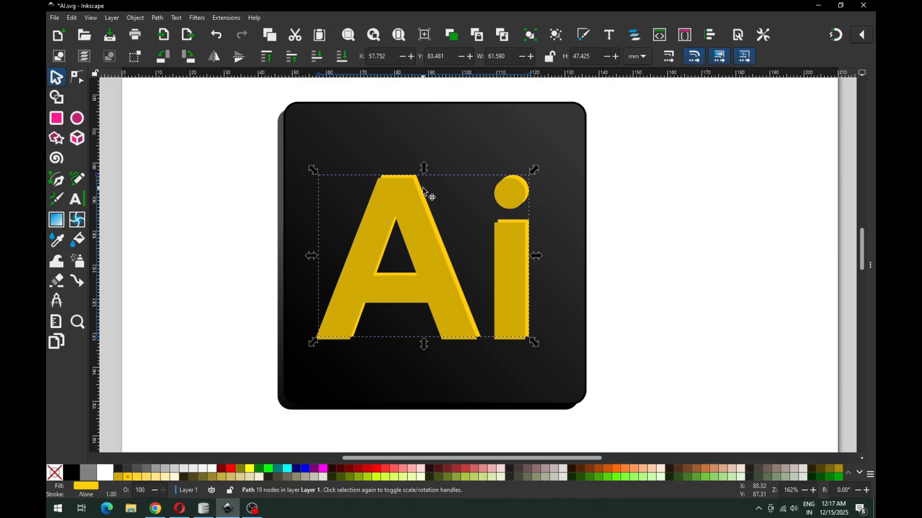
click(135, 18)
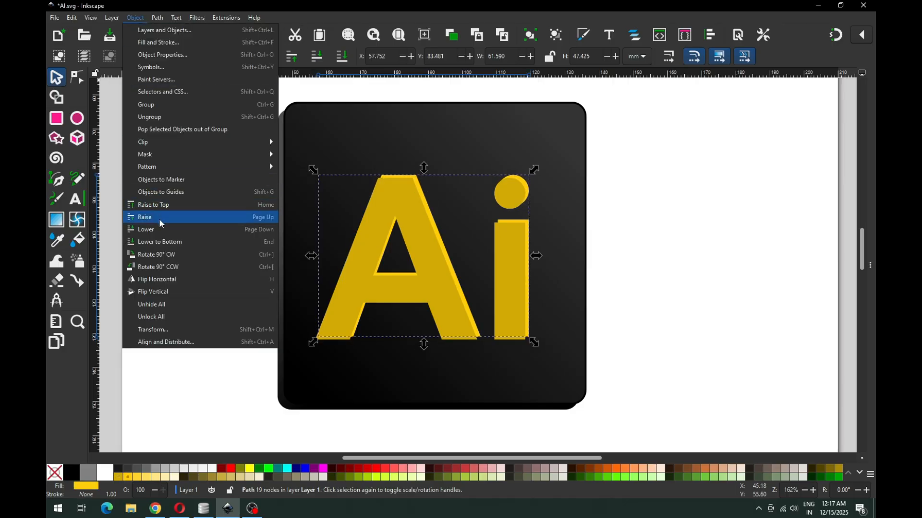
click(163, 205)
click(189, 236)
Step: Move the darker copy up and slightly left until its base lines up with the base of the bright lettering
key(z)
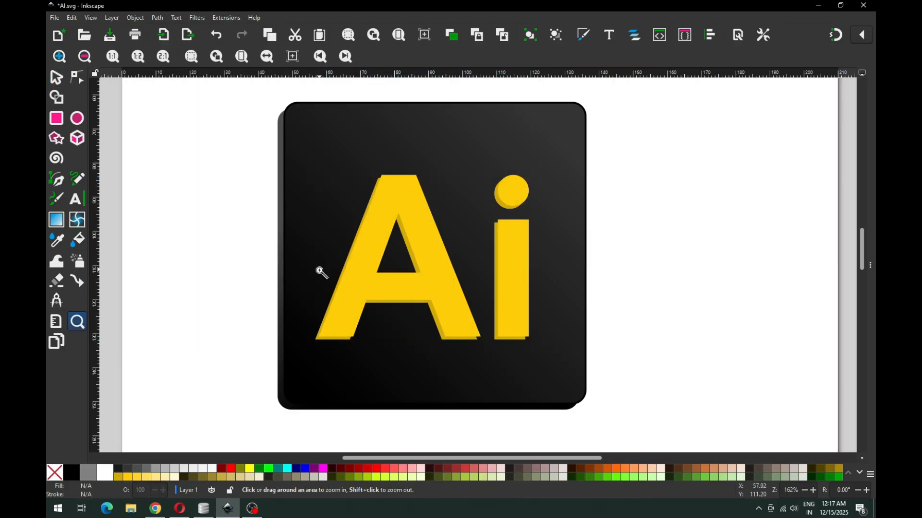
drag(278, 258, 508, 336)
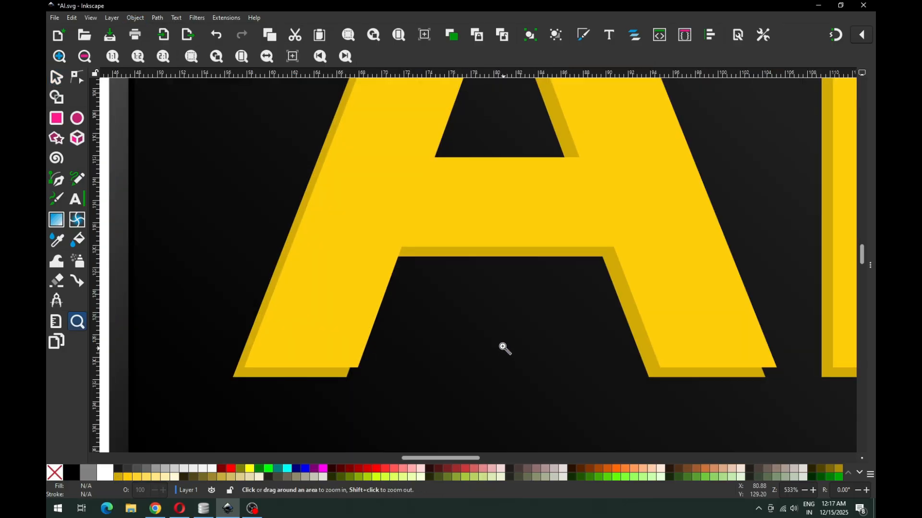
click(55, 84)
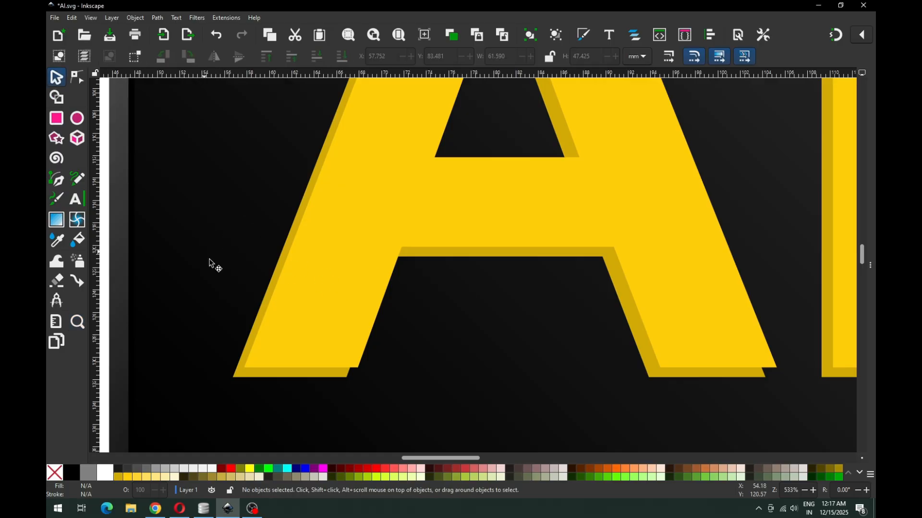
click(260, 371)
drag(261, 371, 255, 360)
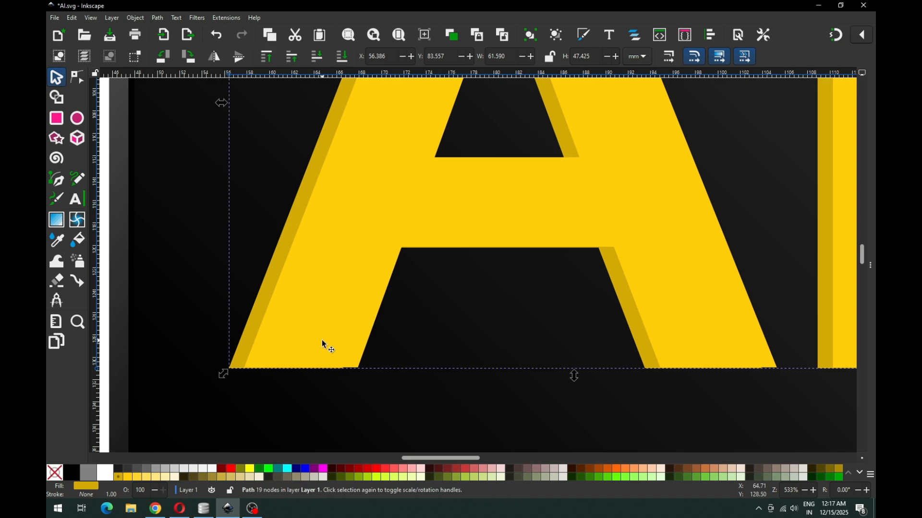
key(minus)
key(minus)
key(minus)
key(minus)
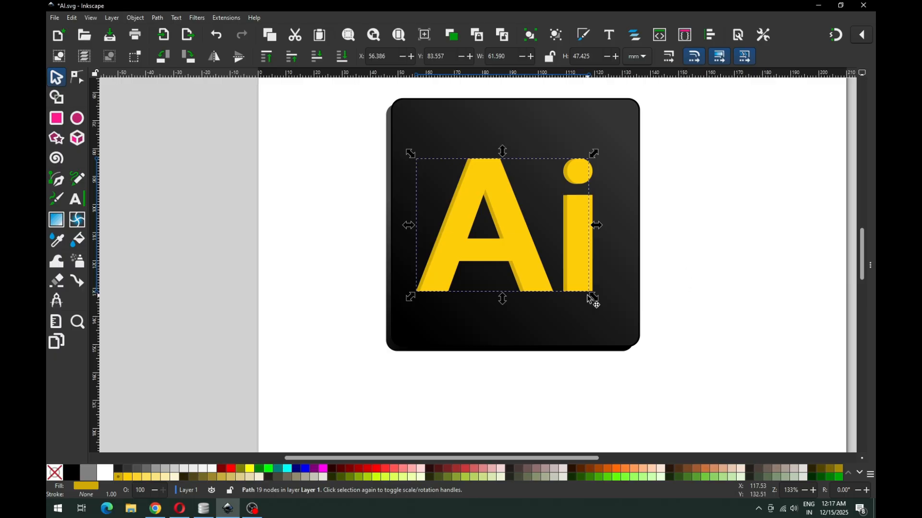
Step: Darken the offset copy's fill to lightness 36 (#b69200) and save the file
click(84, 487)
drag(698, 198, 690, 198)
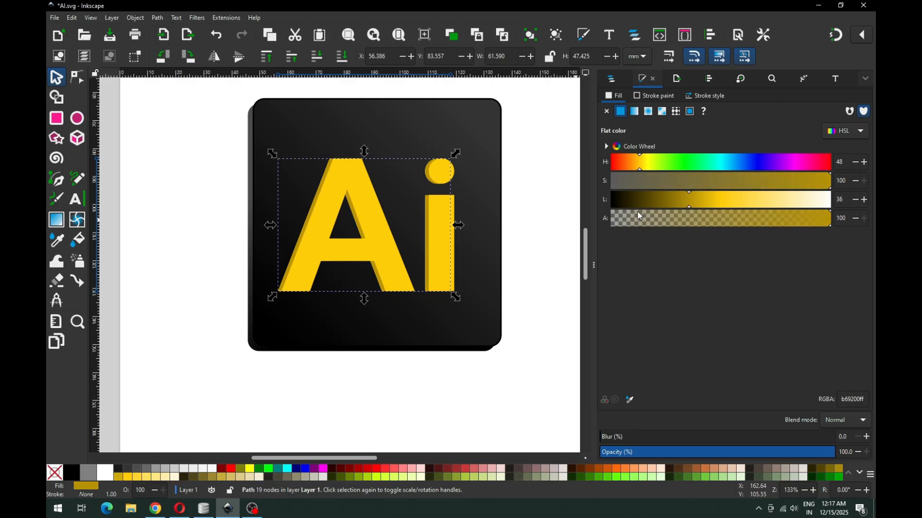
click(512, 240)
key(ctrl+s)
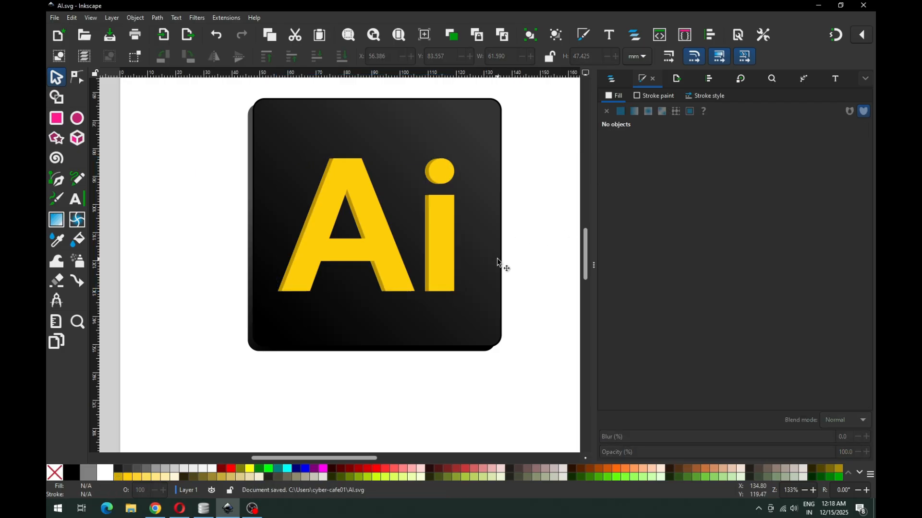
Step: Duplicate the bright lettering, place the copy about 5.5 mm left and 5.6 mm down, and fill it black
drag(308, 260, 295, 276)
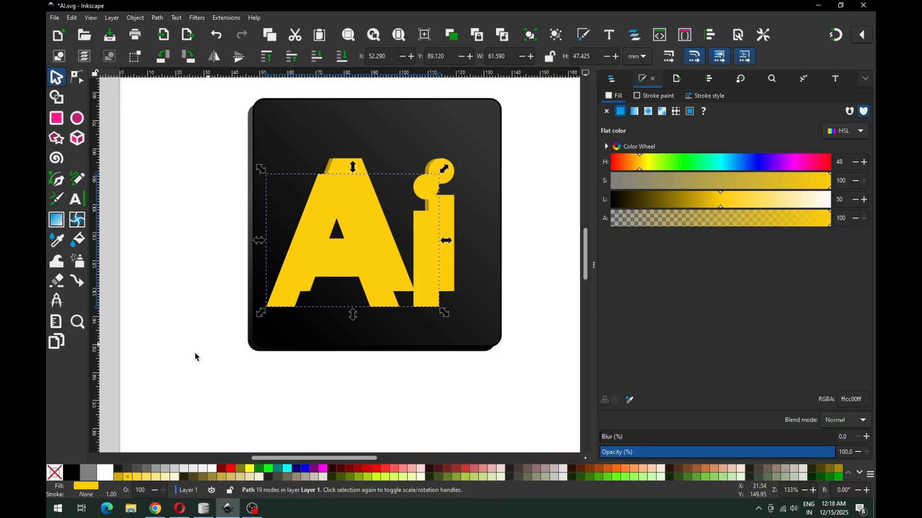
click(72, 474)
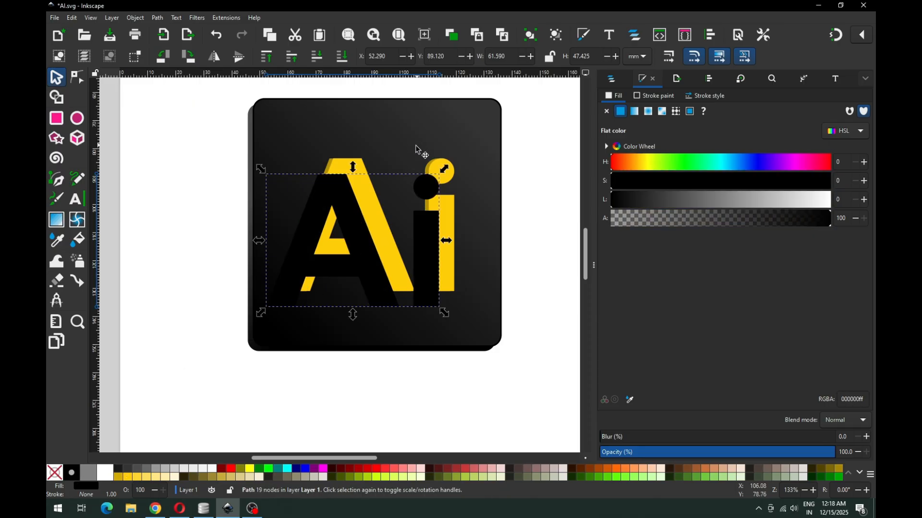
click(530, 134)
Step: Select both yellow lettering layers together and raise them to the top, above the black copy
drag(533, 122, 259, 300)
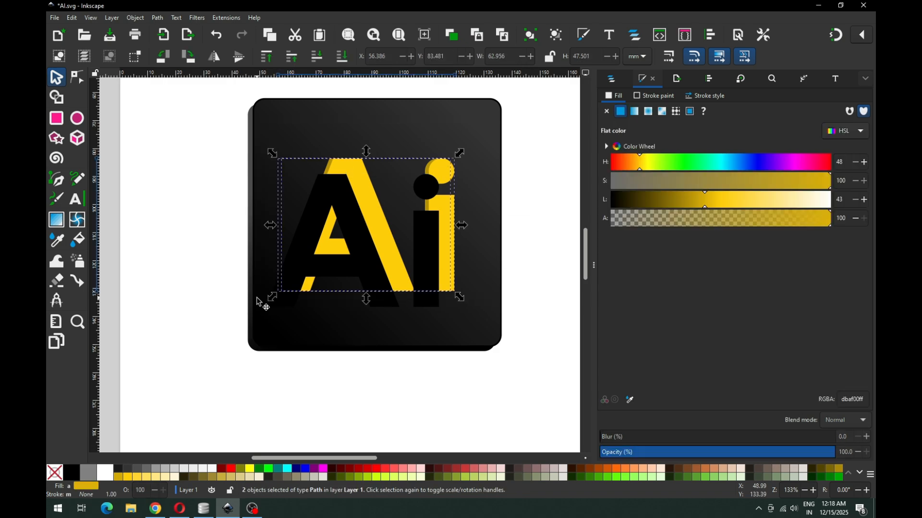
click(131, 21)
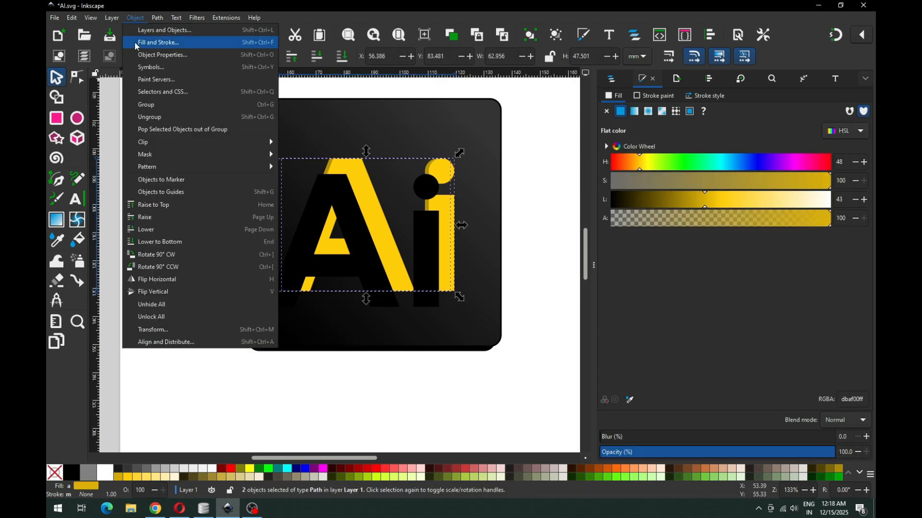
click(154, 204)
click(155, 225)
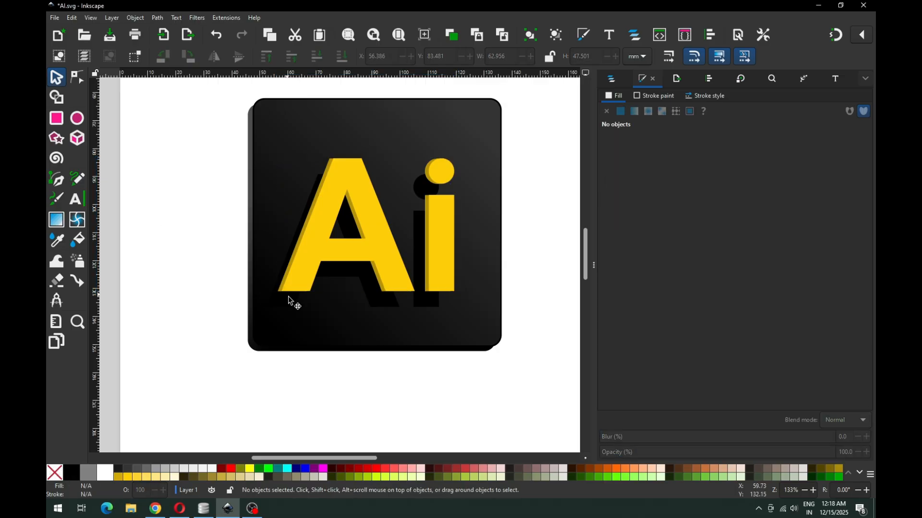
Step: Apply a 19% blur to the black lettering copy behind the yellow lettering
click(374, 298)
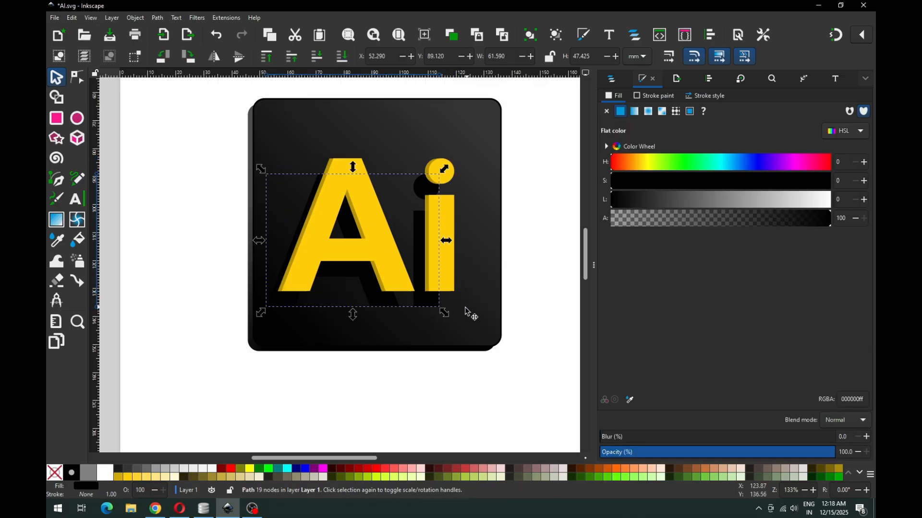
drag(606, 439, 644, 439)
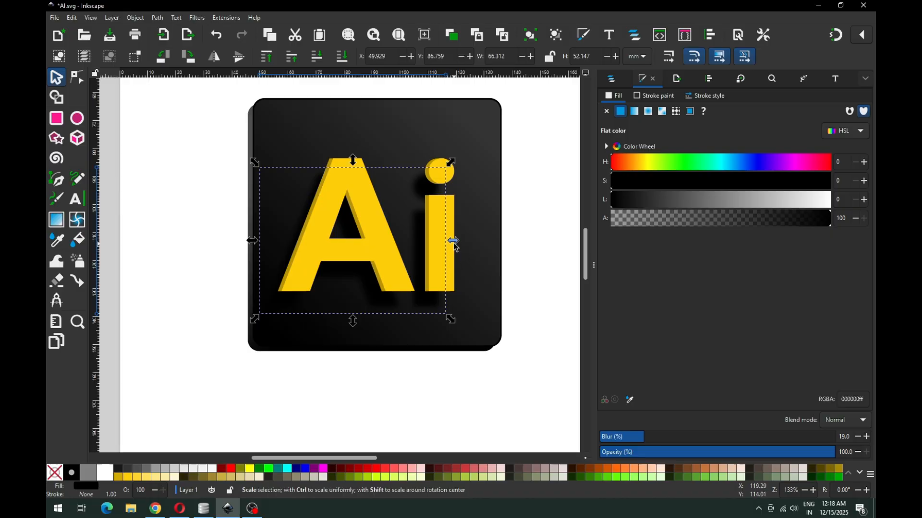
Step: Stretch the blurred shadow outward on all four sides to about 69.7 × 55.5 mm and save the file
drag(455, 242, 459, 242)
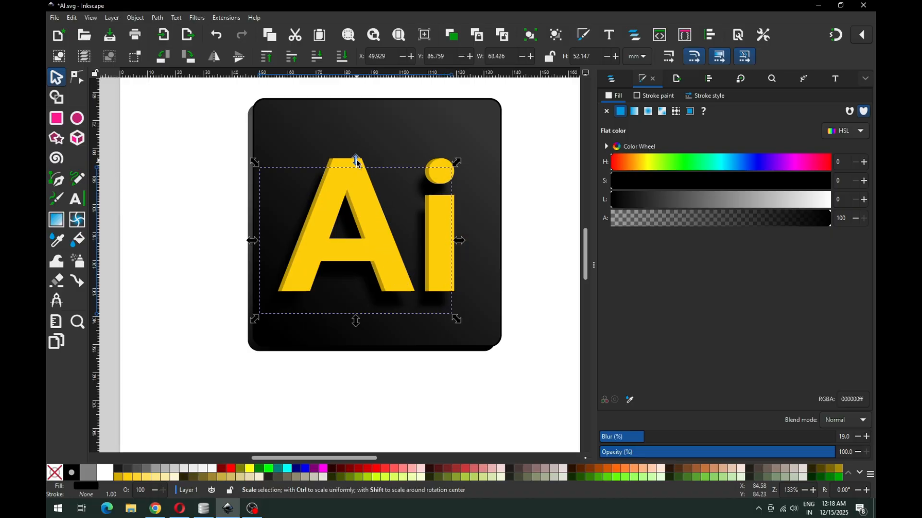
drag(356, 160, 356, 153)
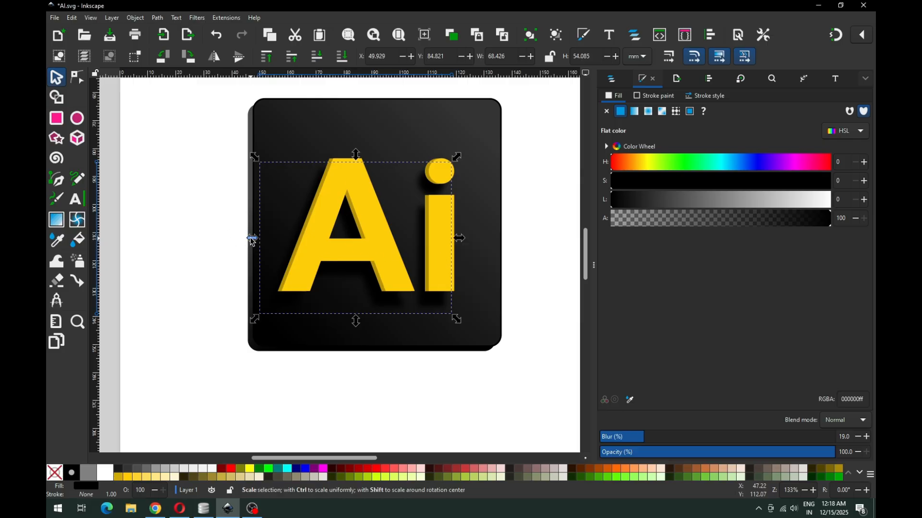
drag(252, 238, 250, 241)
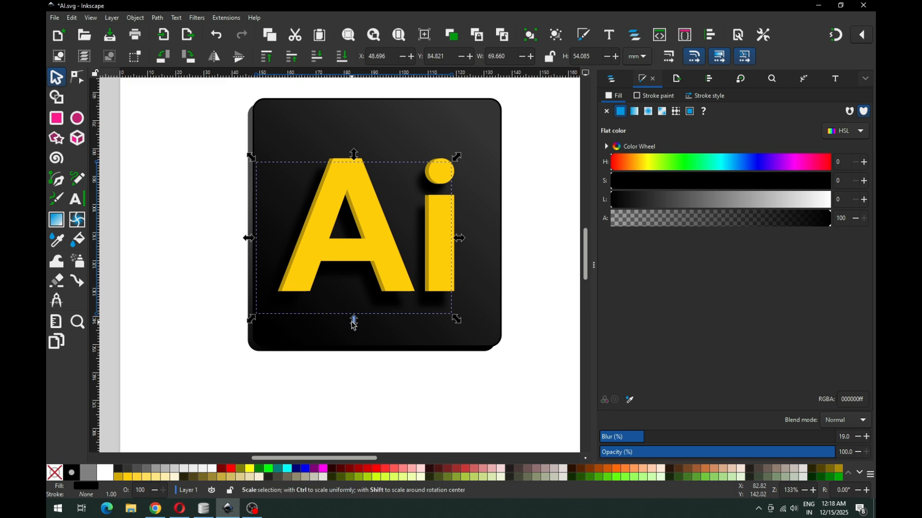
drag(354, 328, 354, 332)
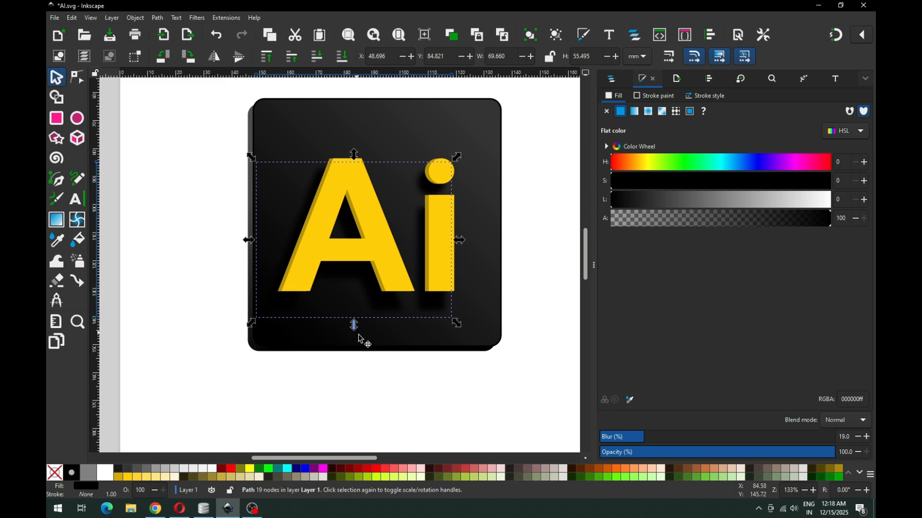
click(370, 397)
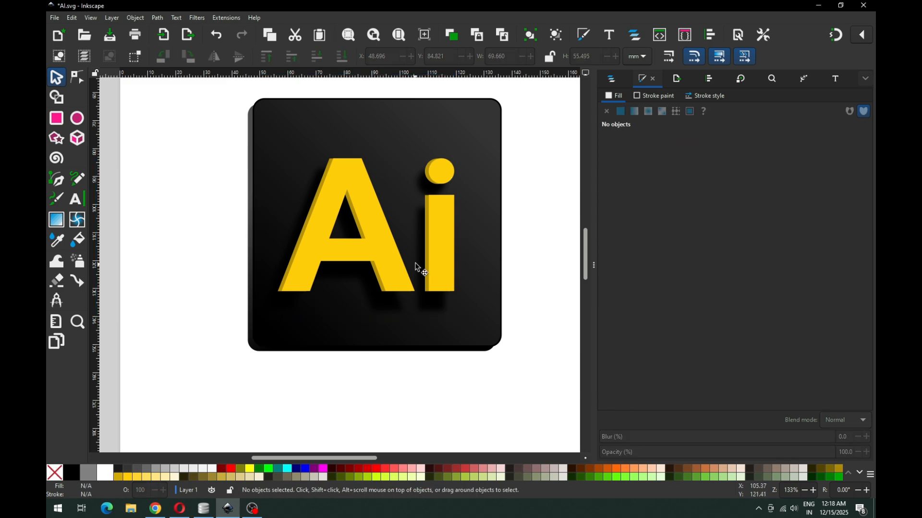
key(ctrl+s)
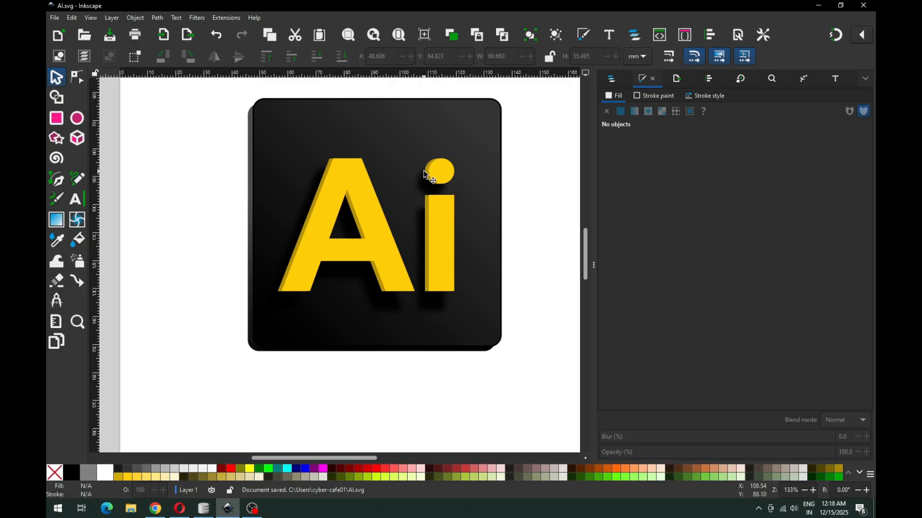
Step: Enlarge the three lettering layers together to about 74.8 × 63.7 mm on the dark square and save the file
drag(229, 130, 526, 335)
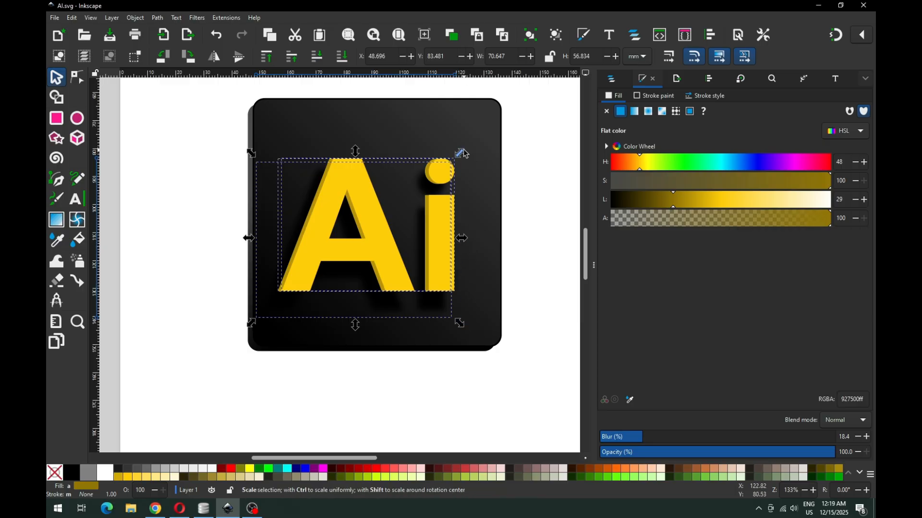
drag(462, 155, 479, 147)
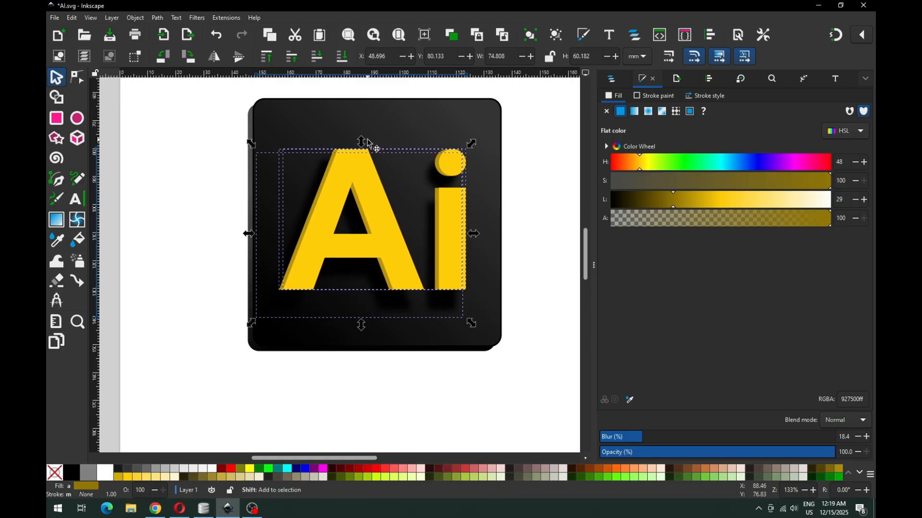
drag(361, 142, 363, 138)
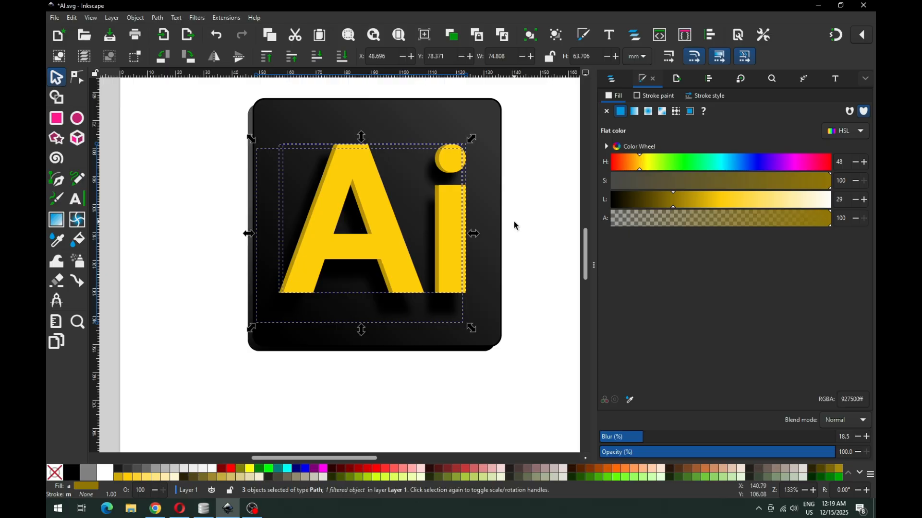
click(521, 231)
key(ctrl+s)
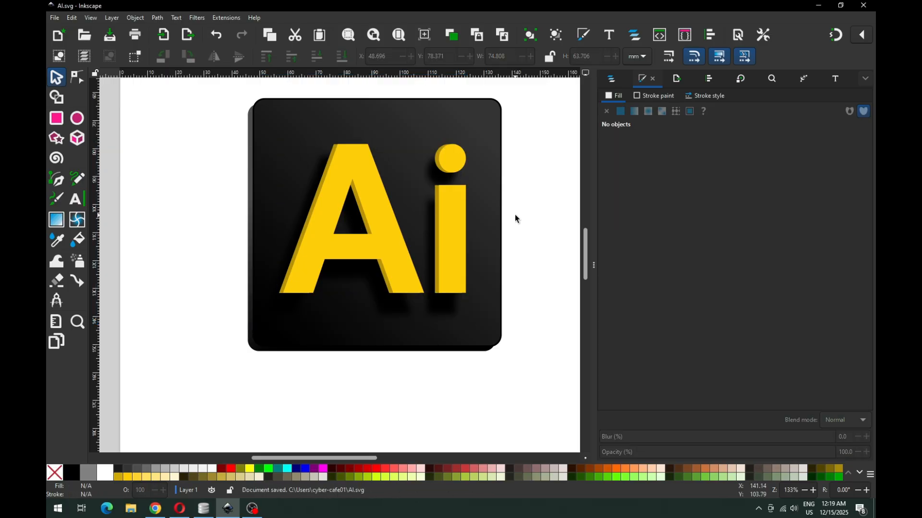
key(minus)
key(minus)
key(minus)
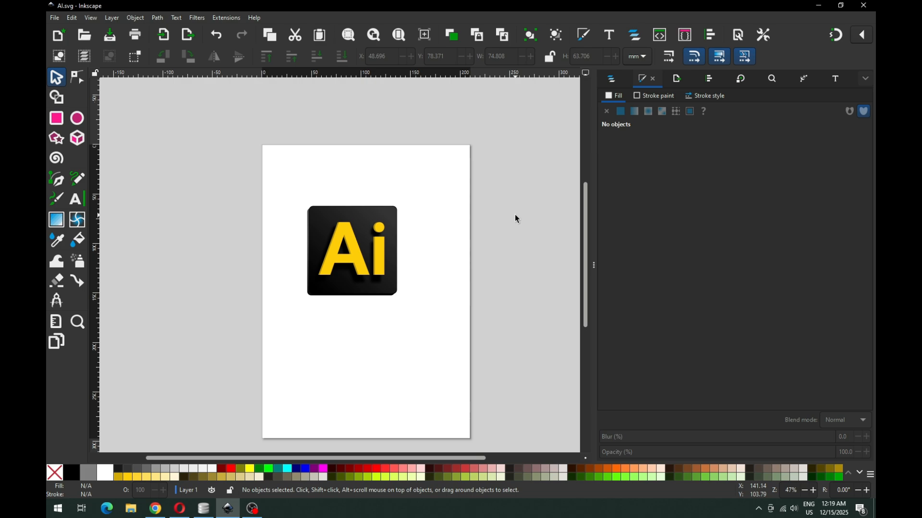
key(ctrl+s)
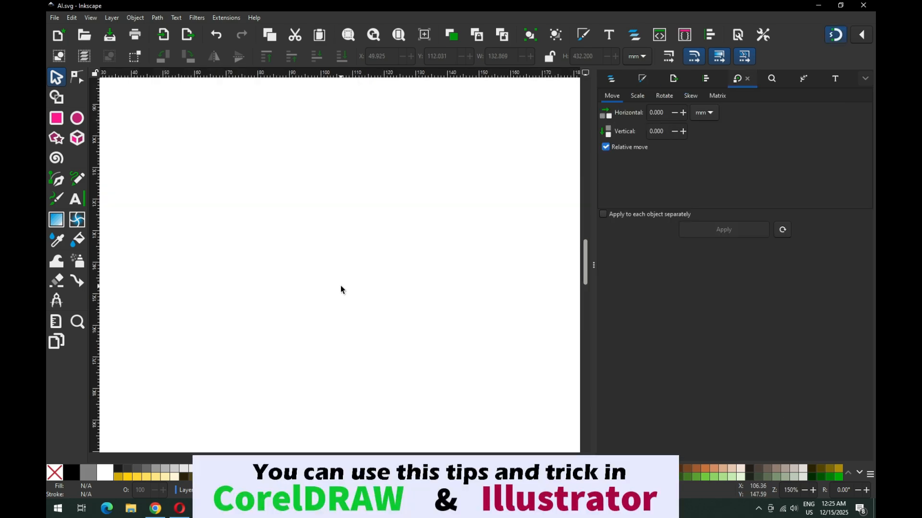
Step: Draw a black rectangle about 16.4 mm wide and 45 mm tall on an empty area, with its corner rounding removed
click(56, 118)
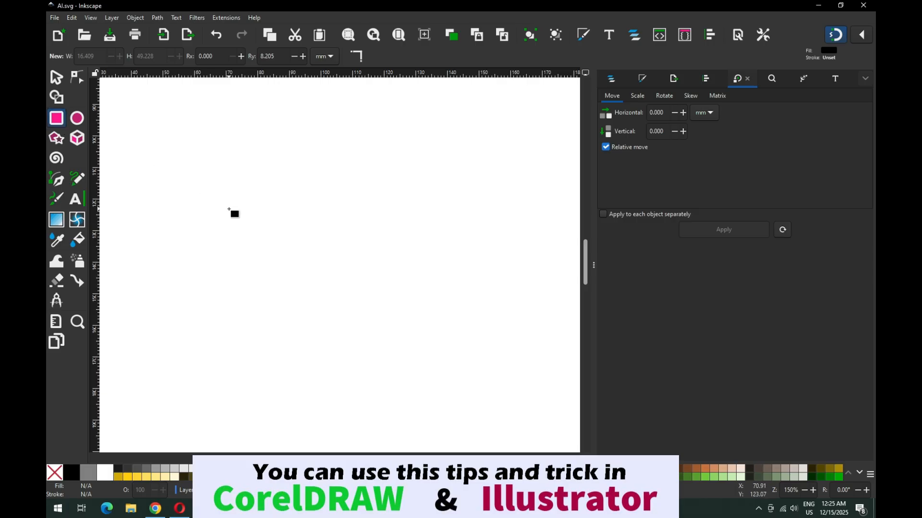
drag(207, 196, 257, 337)
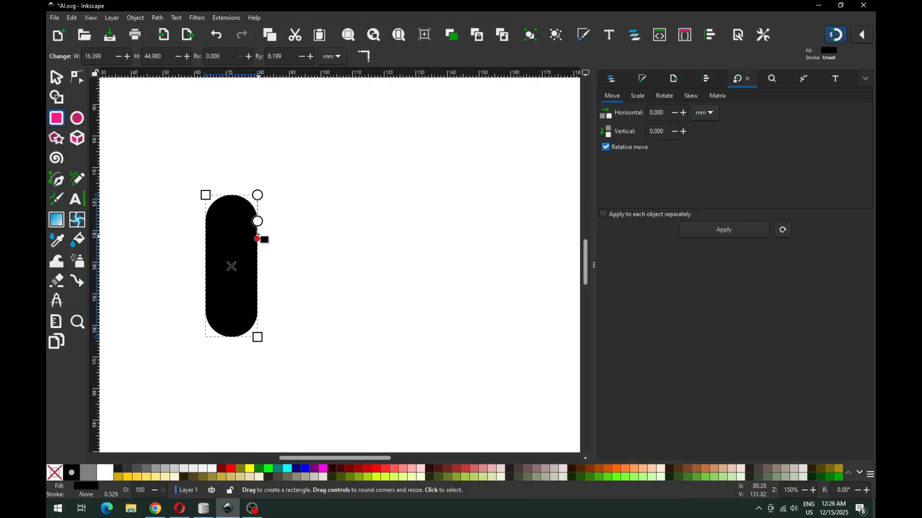
drag(257, 218, 275, 179)
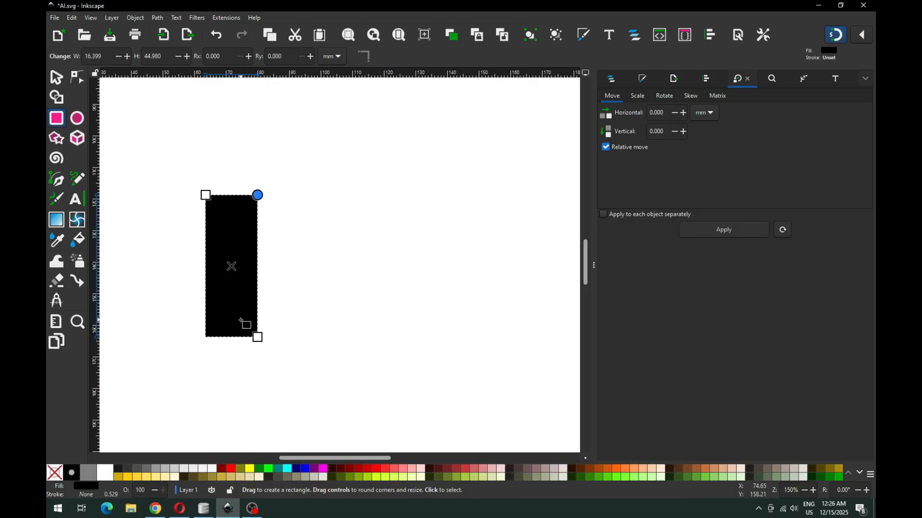
click(57, 78)
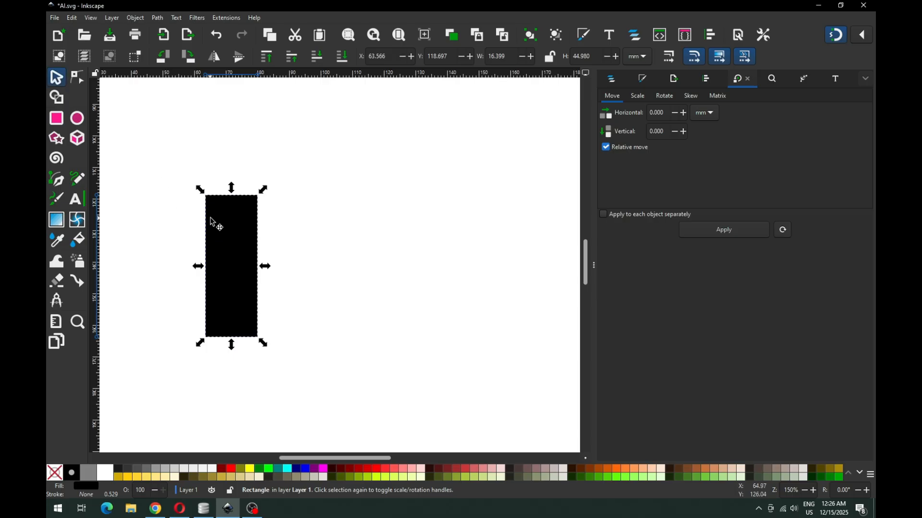
drag(213, 220, 269, 222)
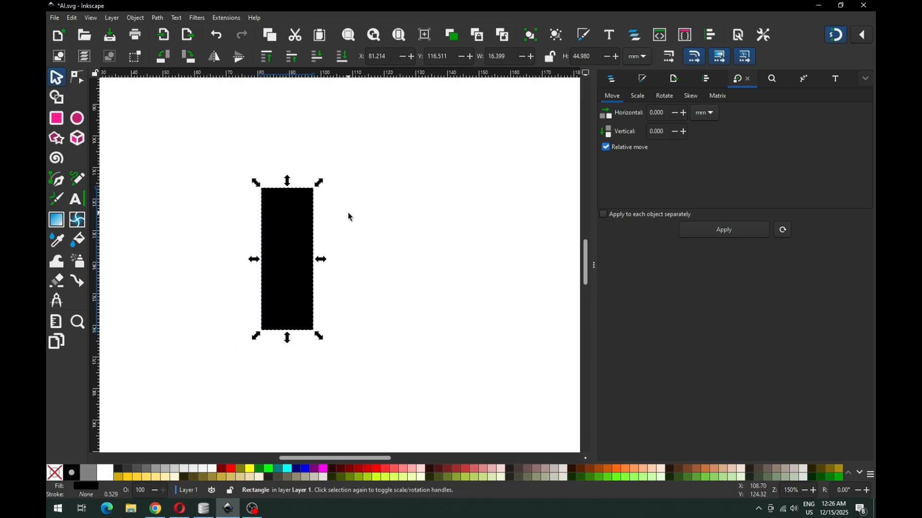
Step: Resize the rectangle to a 15 × 15 mm square
triple_click(513, 56)
text(15)
key(Return)
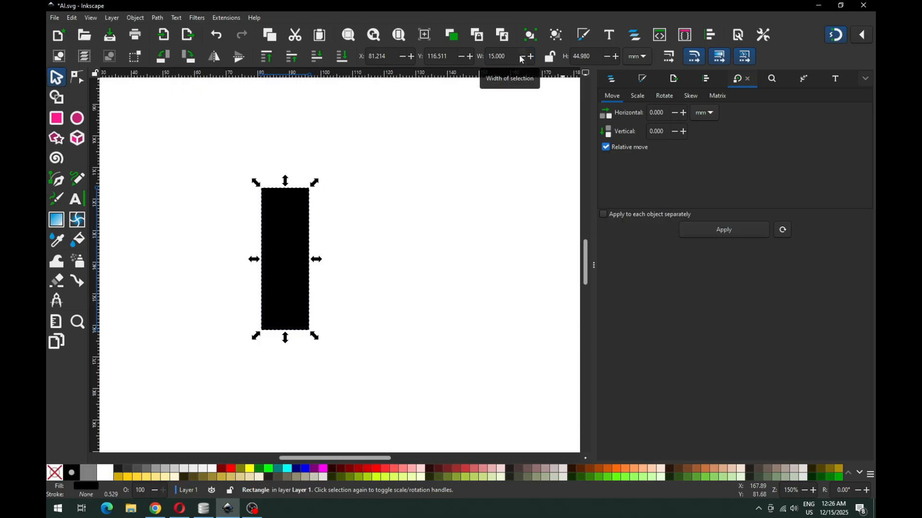
triple_click(586, 56)
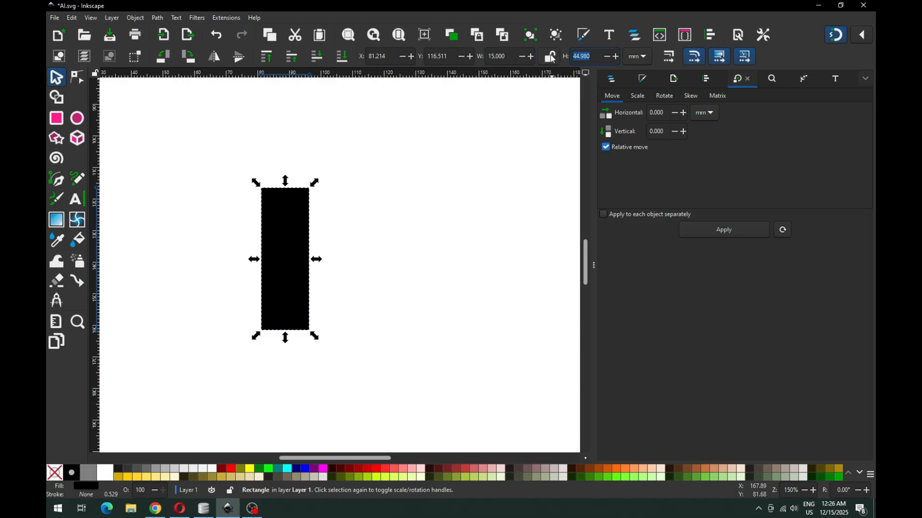
text(15)
key(Return)
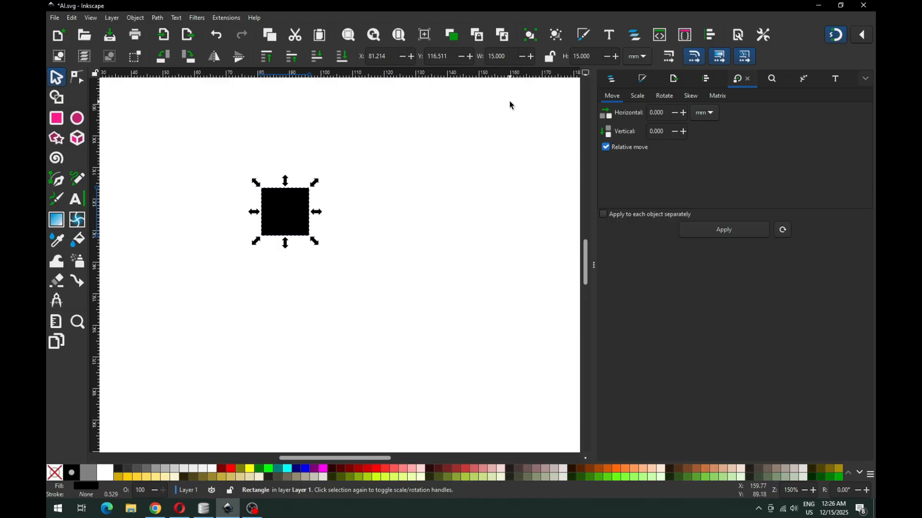
Step: Move the square down and left, and scale it proportionally to about 19.2 mm per side
drag(301, 211, 218, 338)
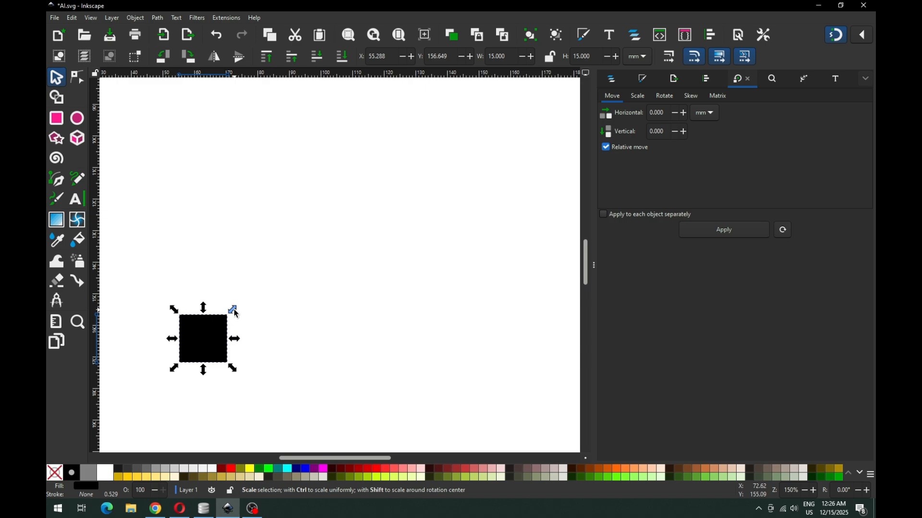
key(ctrl)
drag(237, 313, 249, 300)
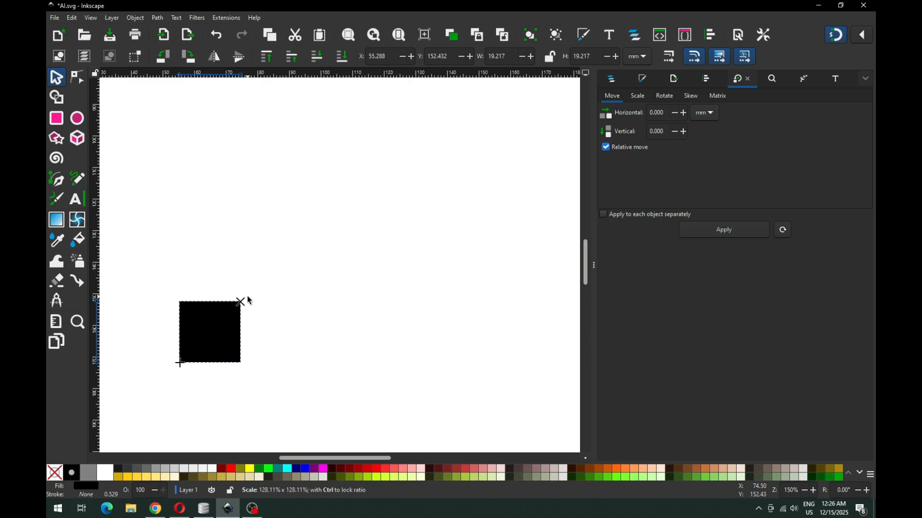
Step: Duplicate the square twice to form a horizontal row of three, each copy about 23 mm to the right of the previous one
right_click(232, 324)
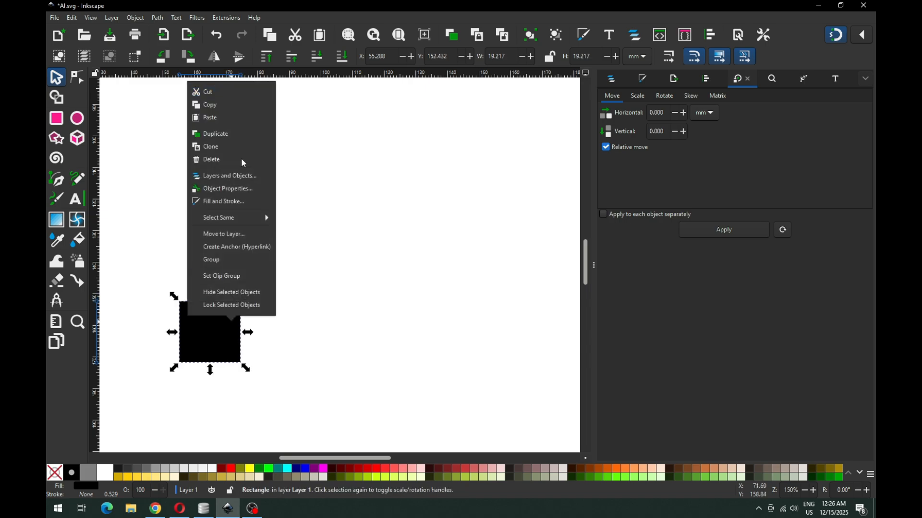
click(225, 138)
drag(208, 350, 282, 352)
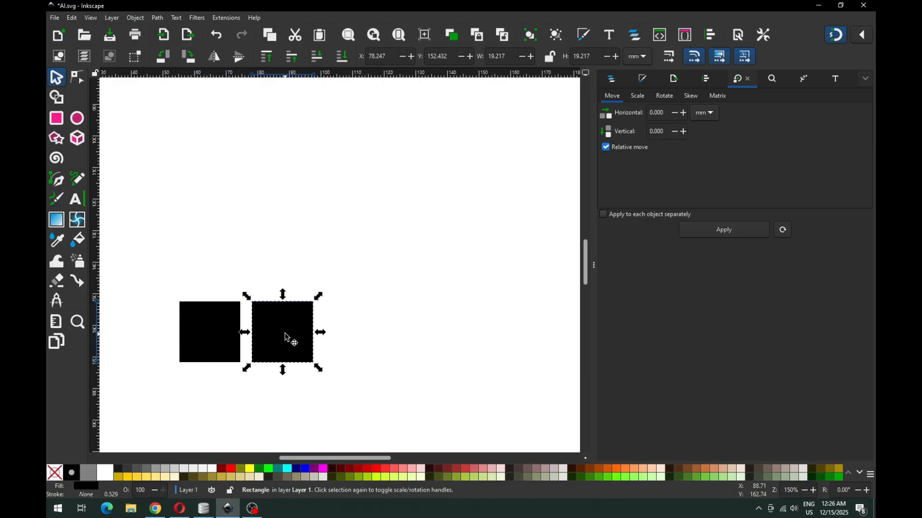
right_click(284, 333)
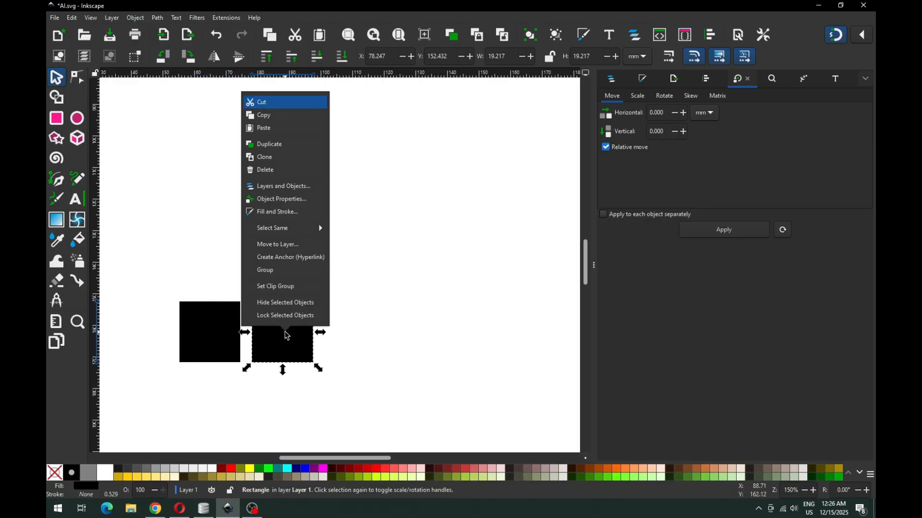
click(260, 150)
drag(308, 313, 376, 313)
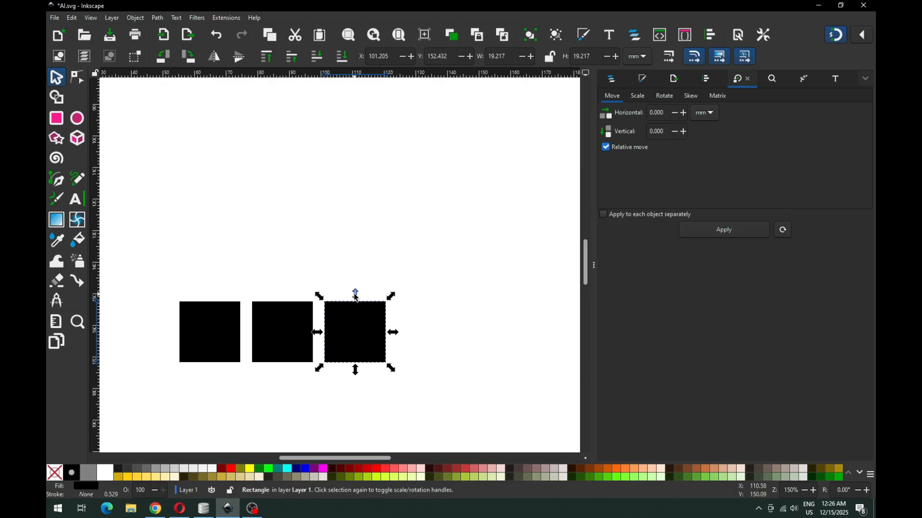
Step: Stretch the middle and right squares vertically about their centres into progressively taller bars, making the right one about 73 mm tall
click(280, 325)
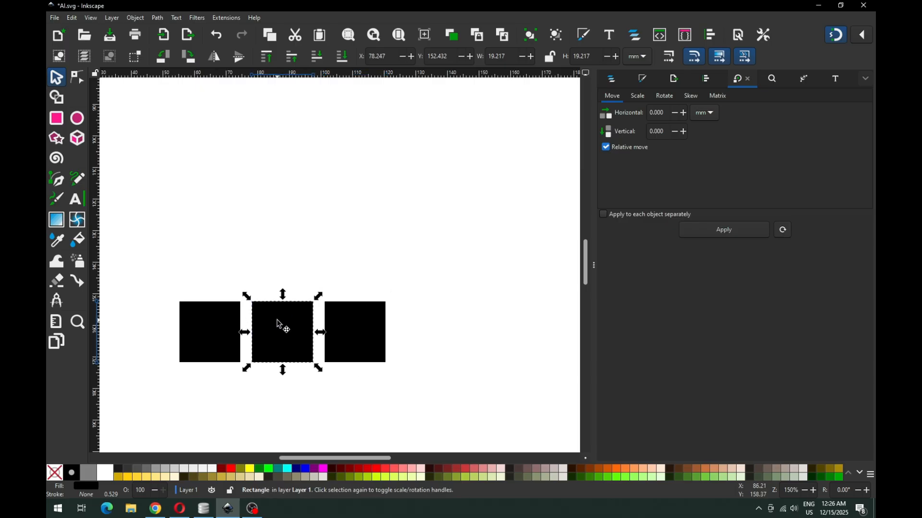
click(194, 344)
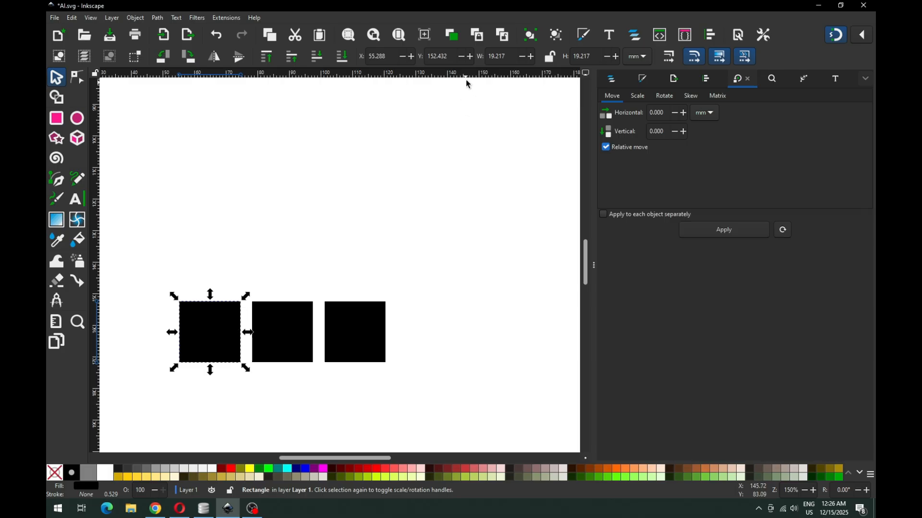
click(288, 333)
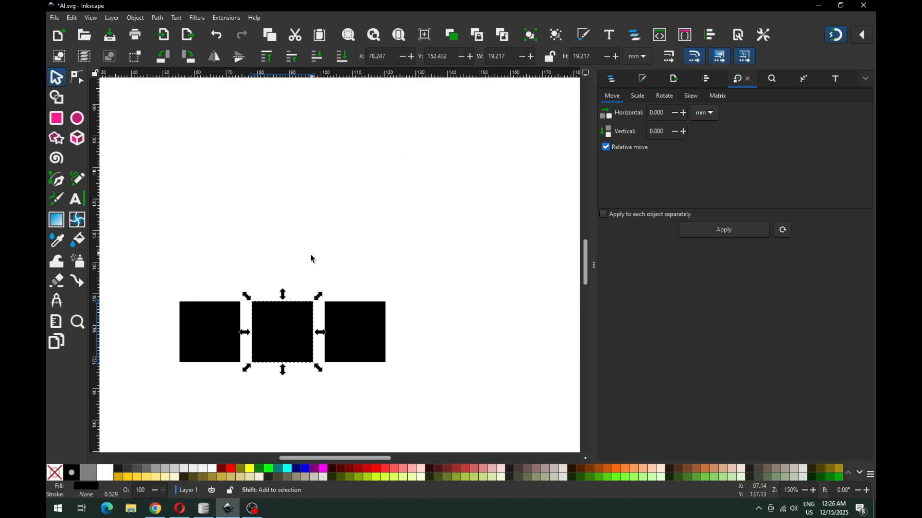
drag(284, 296, 290, 250)
click(345, 315)
drag(358, 294, 362, 206)
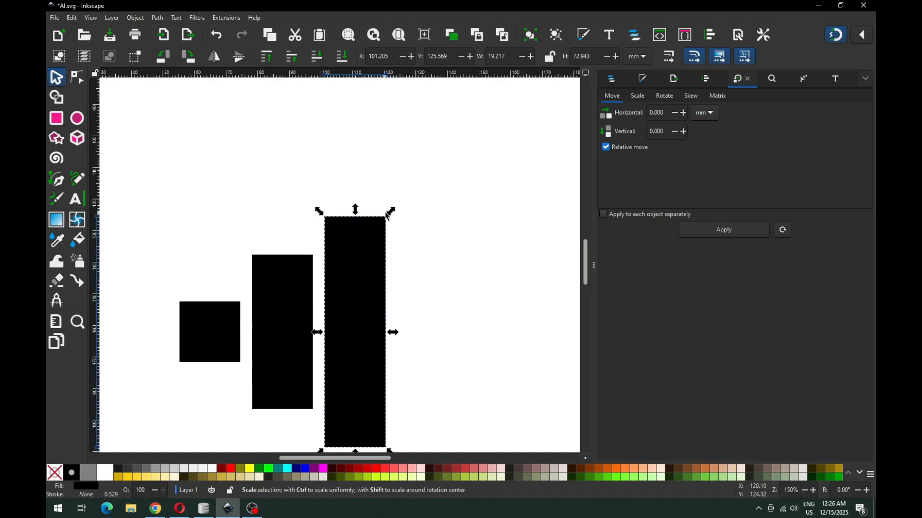
Step: Select all three bars and align their centres on a common horizontal axis
click(421, 221)
key(minus)
drag(425, 193, 198, 406)
click(707, 79)
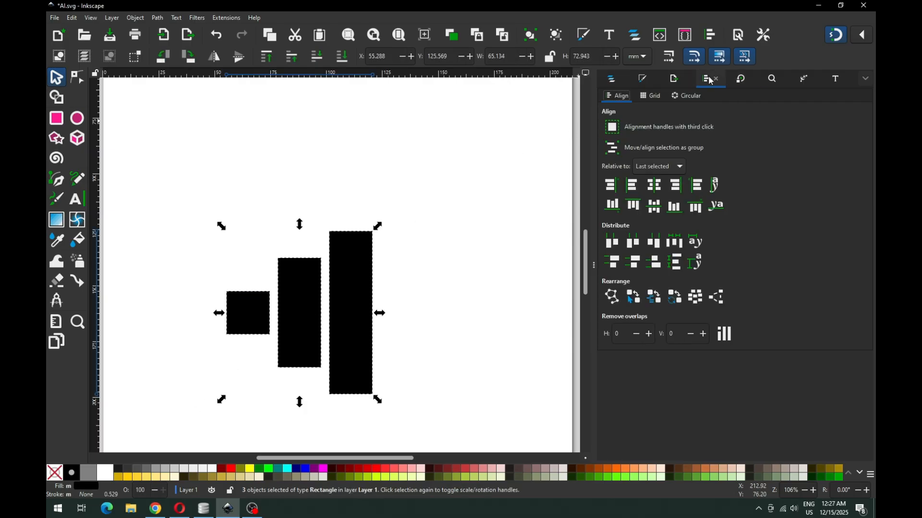
click(655, 209)
click(421, 267)
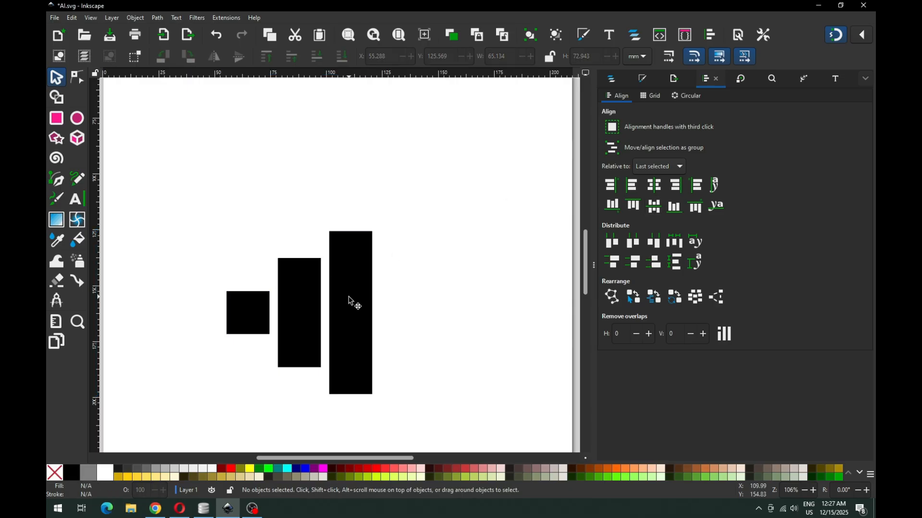
Step: Duplicate the tallest bar and place the copy at the right end of the row, at about X 125.9 mm
click(349, 294)
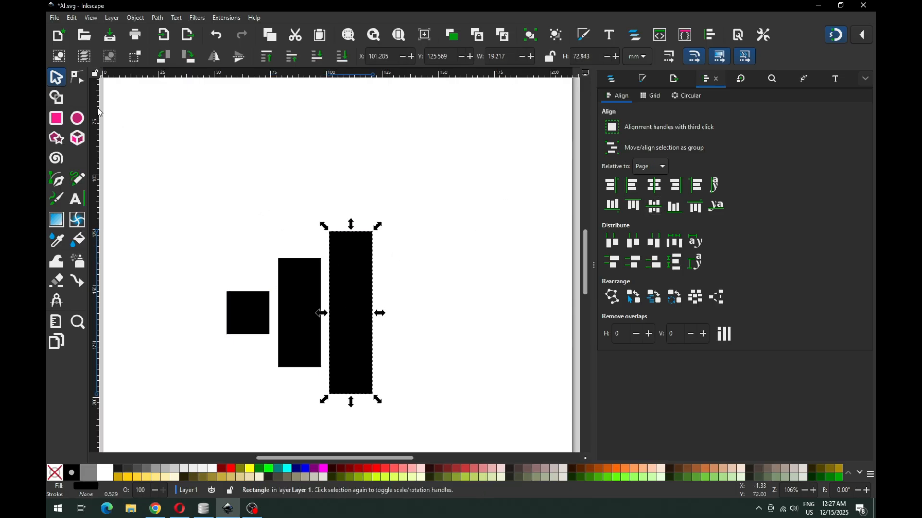
right_click(352, 275)
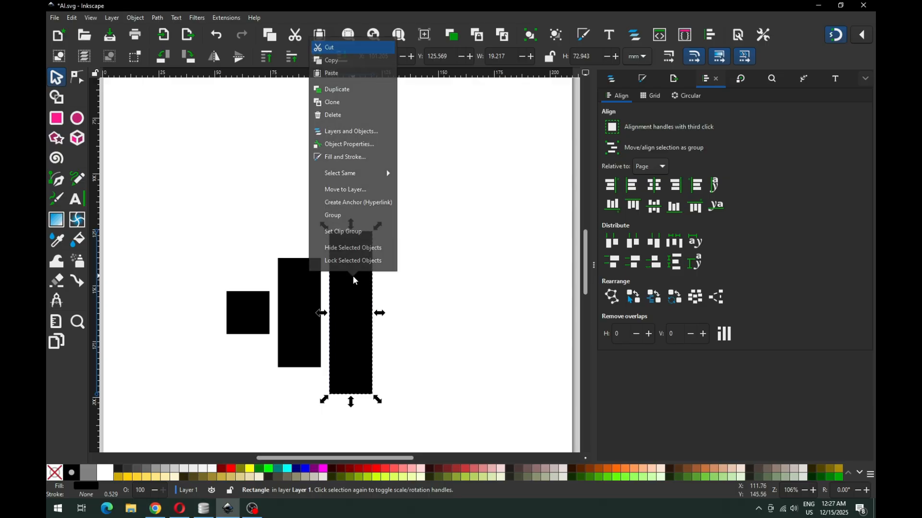
click(338, 89)
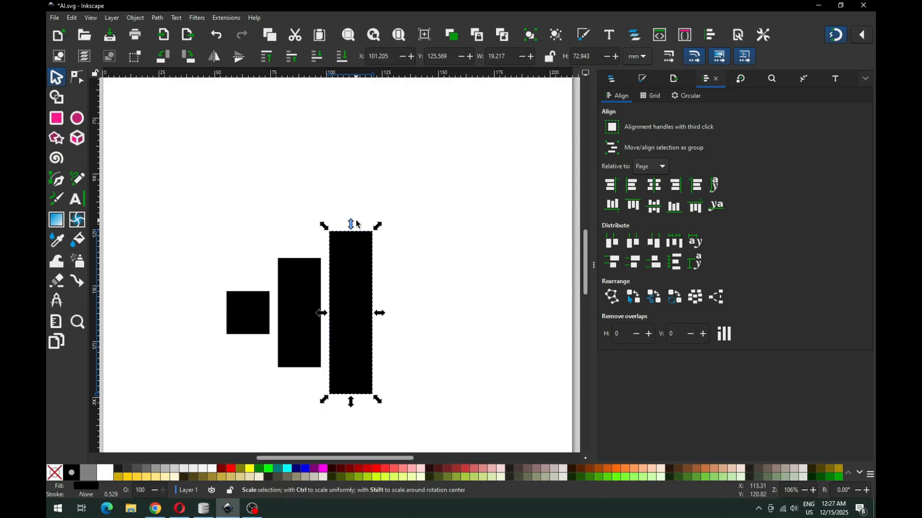
drag(358, 267, 419, 276)
click(473, 261)
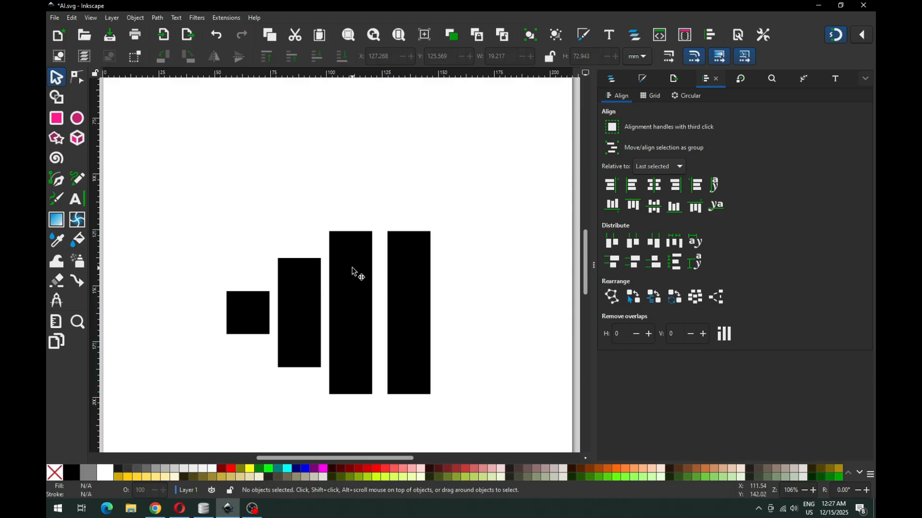
click(408, 346)
drag(407, 347, 403, 346)
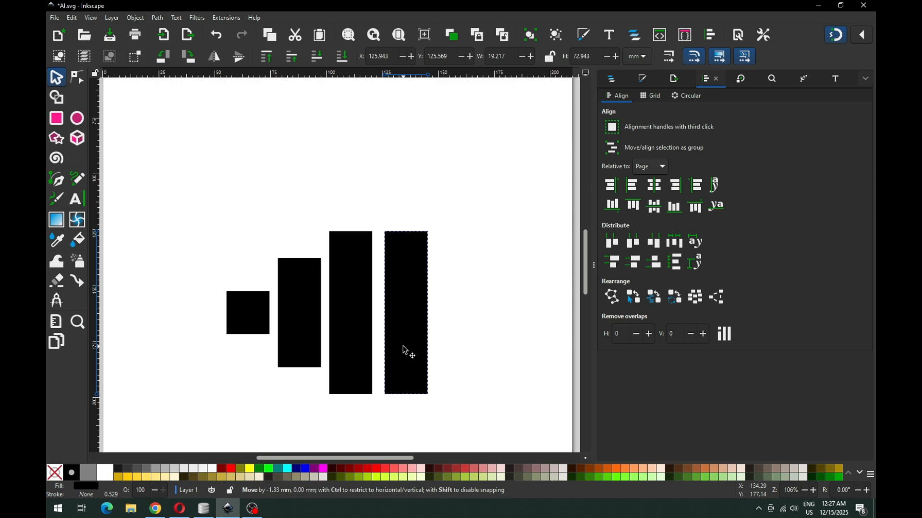
click(474, 315)
Step: Fully round the corners of the square and the next two bars, then save the document
click(354, 286)
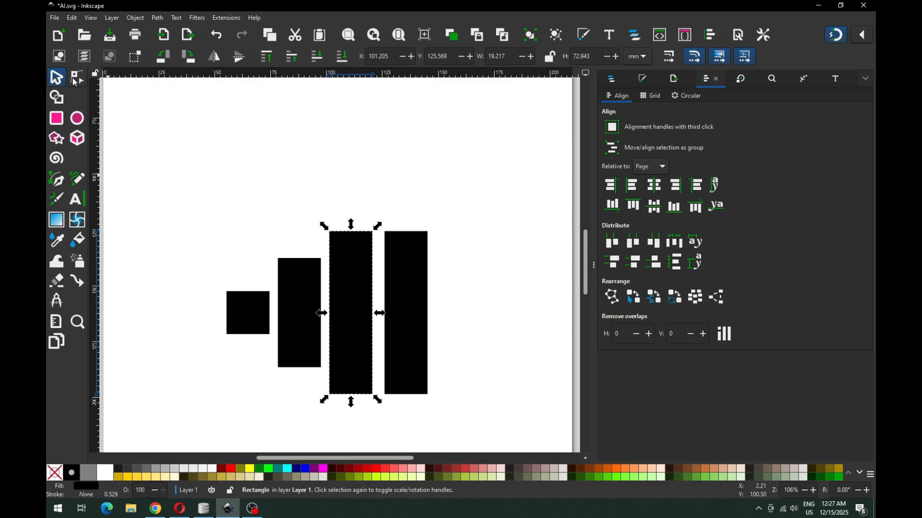
click(77, 77)
drag(373, 232, 277, 325)
click(311, 306)
click(246, 314)
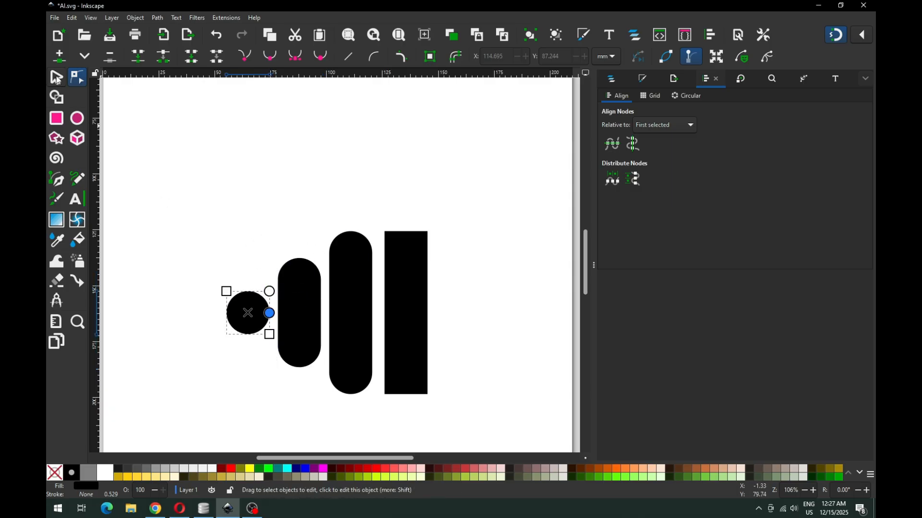
click(57, 79)
key(Escape)
key(ctrl+s)
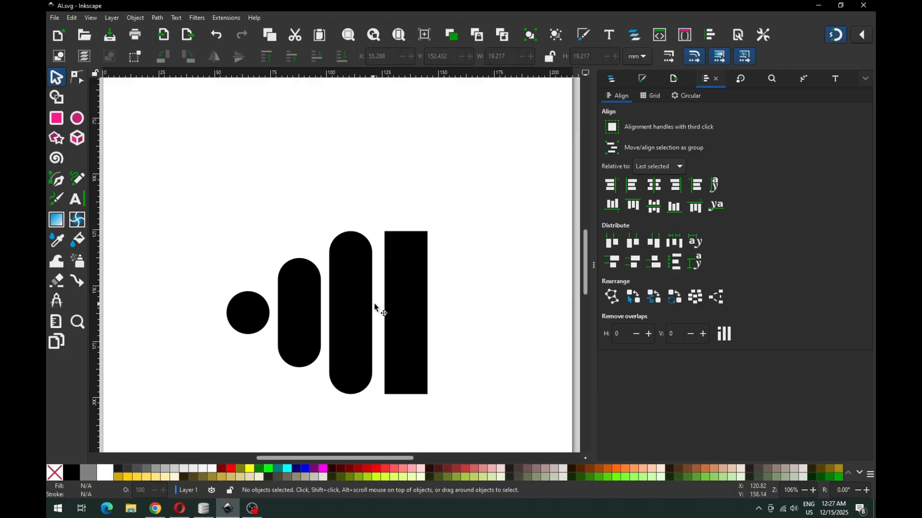
Step: Fully round the corners of the rightmost bar so that both its ends are semicircular
click(418, 308)
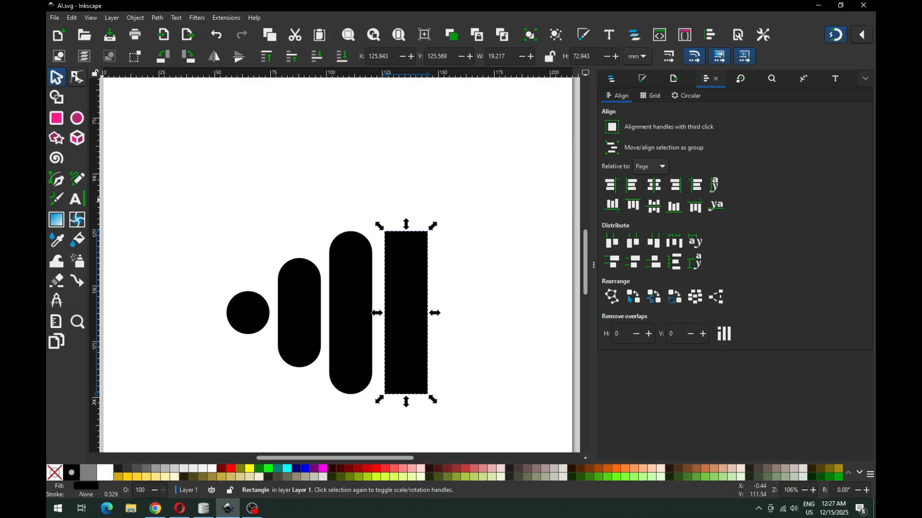
click(77, 77)
drag(427, 232, 436, 284)
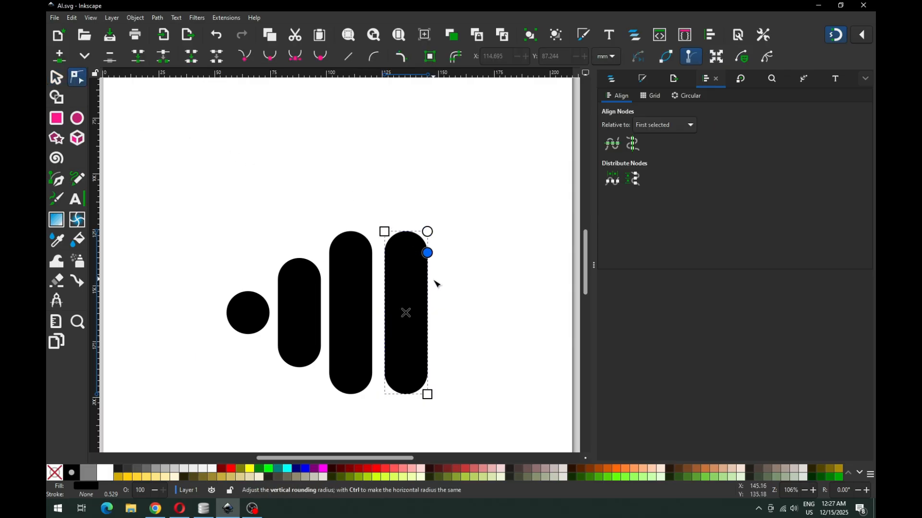
click(56, 77)
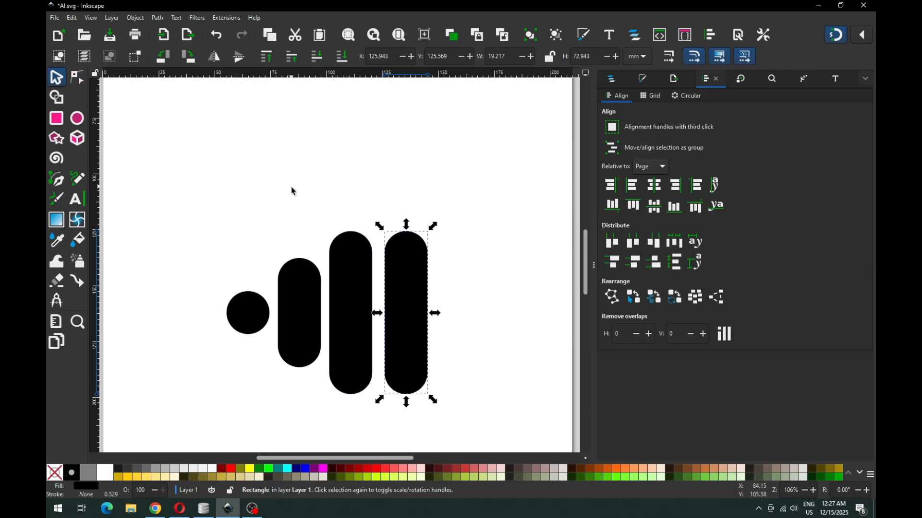
click(324, 217)
Step: Duplicate the circle, move the copy onto the upper end of the rightmost bar, and align their top edges
click(256, 305)
right_click(255, 306)
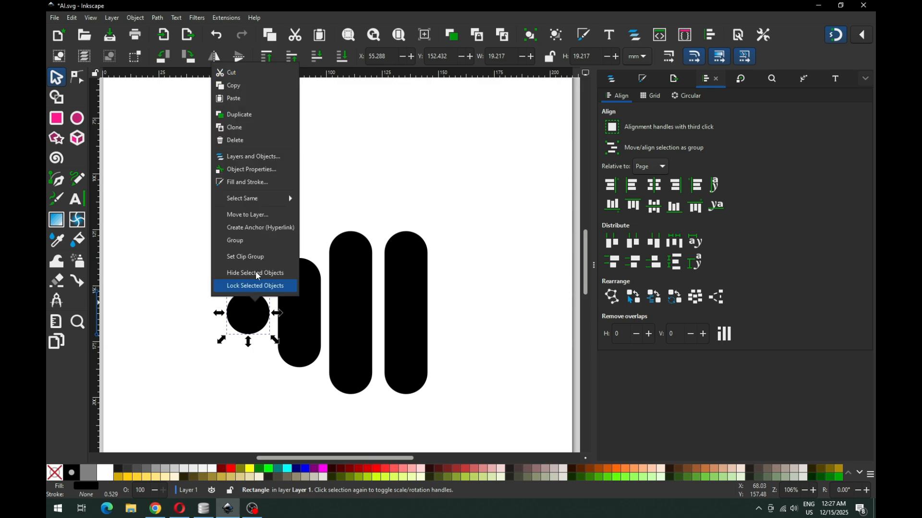
click(254, 121)
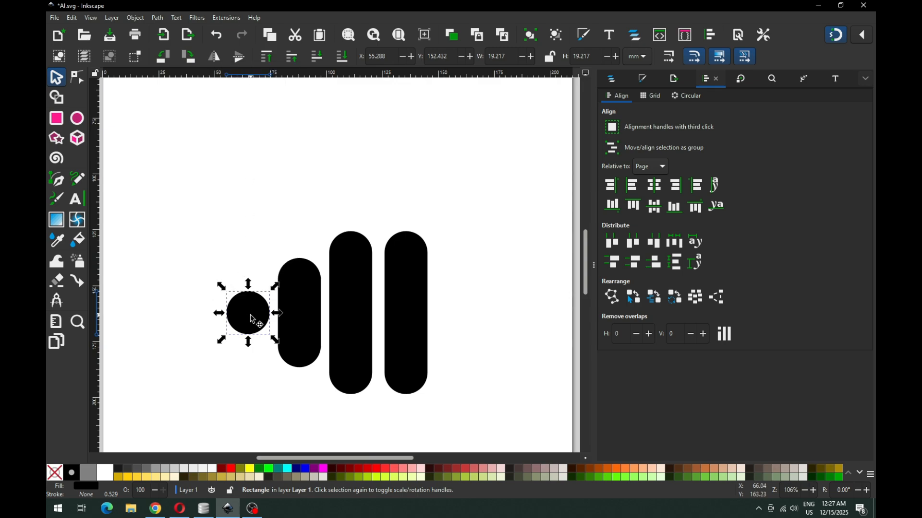
drag(253, 318, 409, 261)
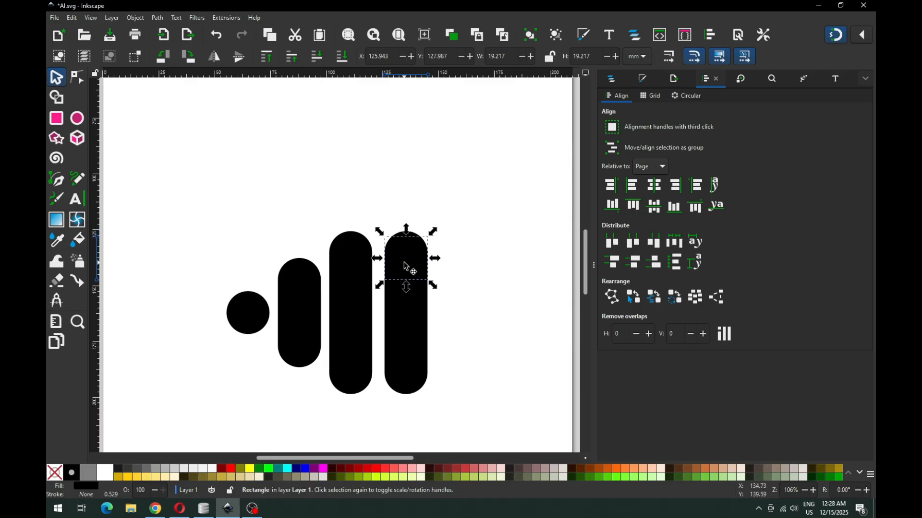
shift+click(413, 329)
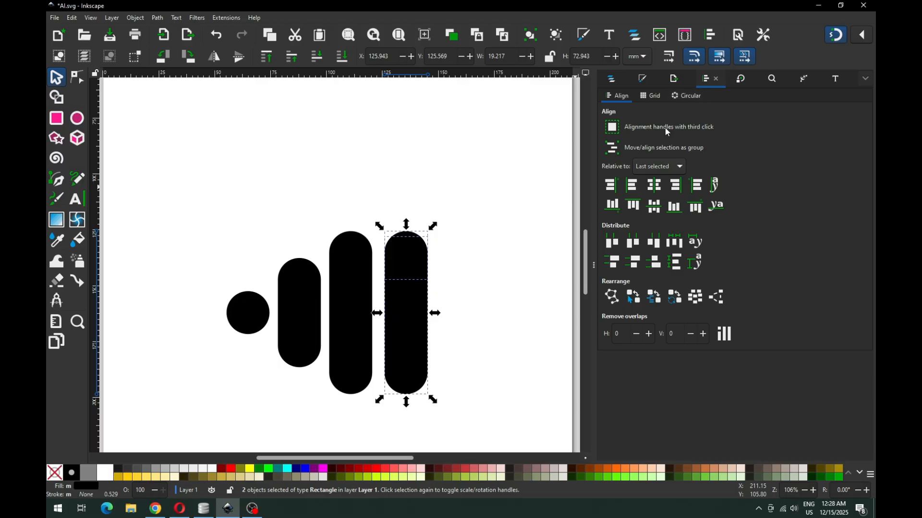
click(640, 207)
drag(482, 181, 358, 307)
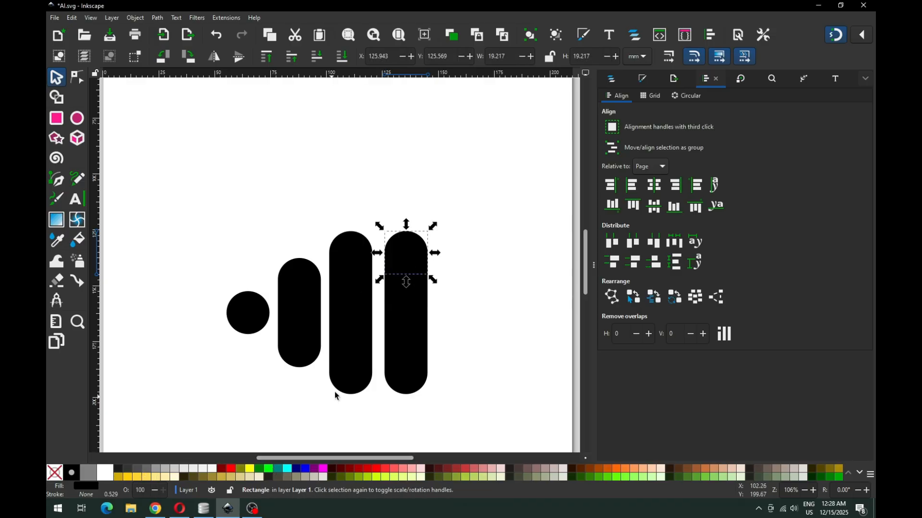
Step: Shorten the rightmost bar from its top to about 48.6 mm tall and fully round its corners again
click(410, 348)
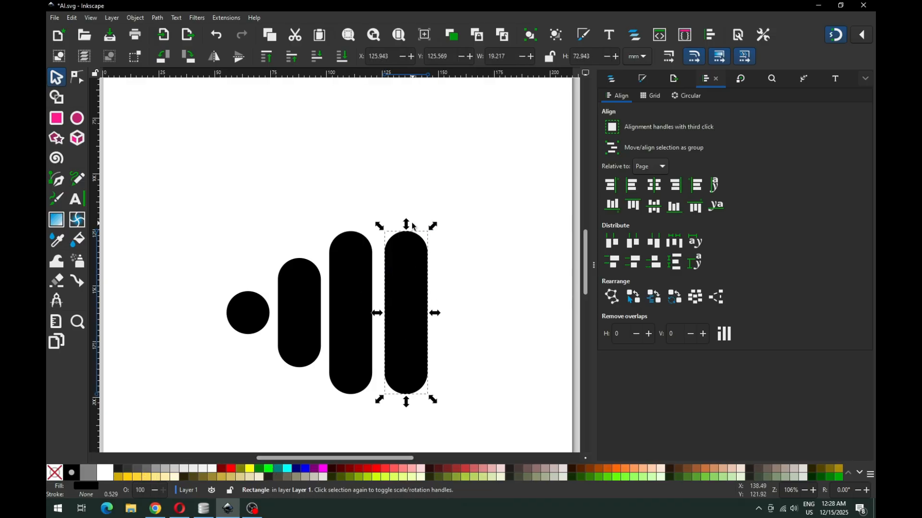
drag(406, 226, 413, 285)
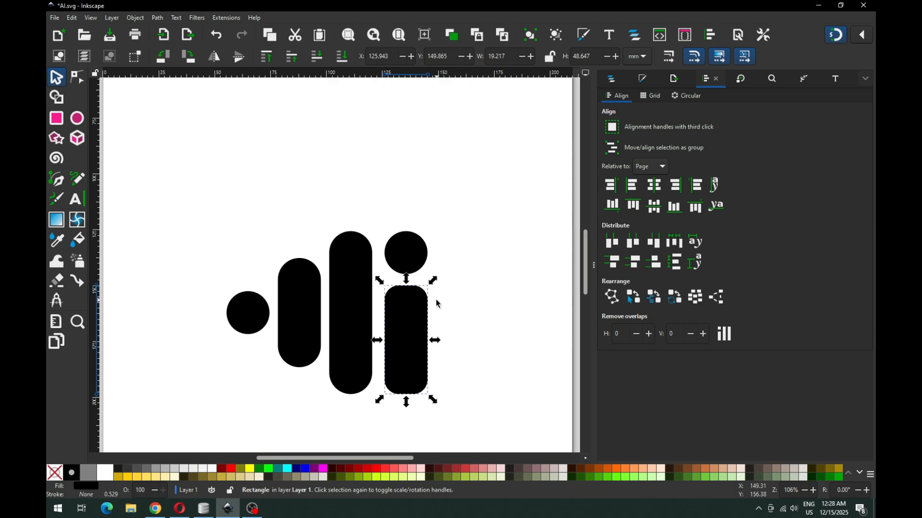
click(77, 80)
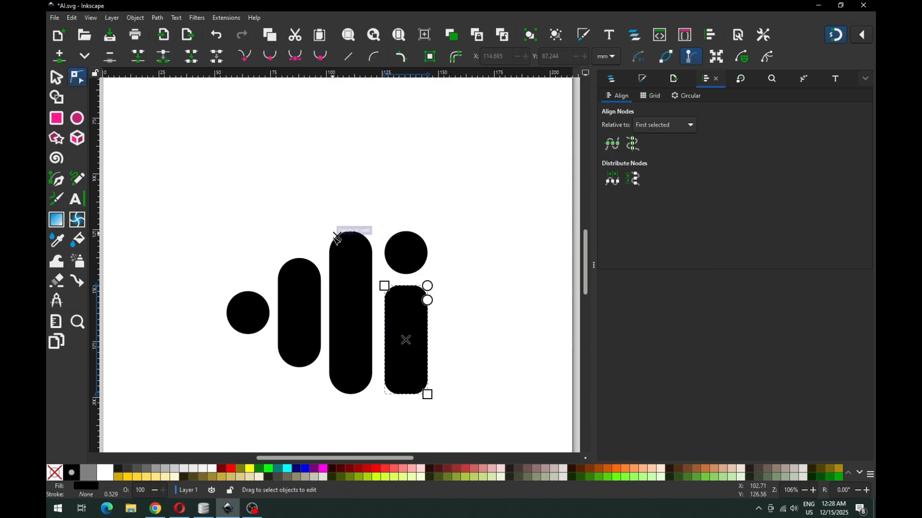
drag(429, 302, 427, 307)
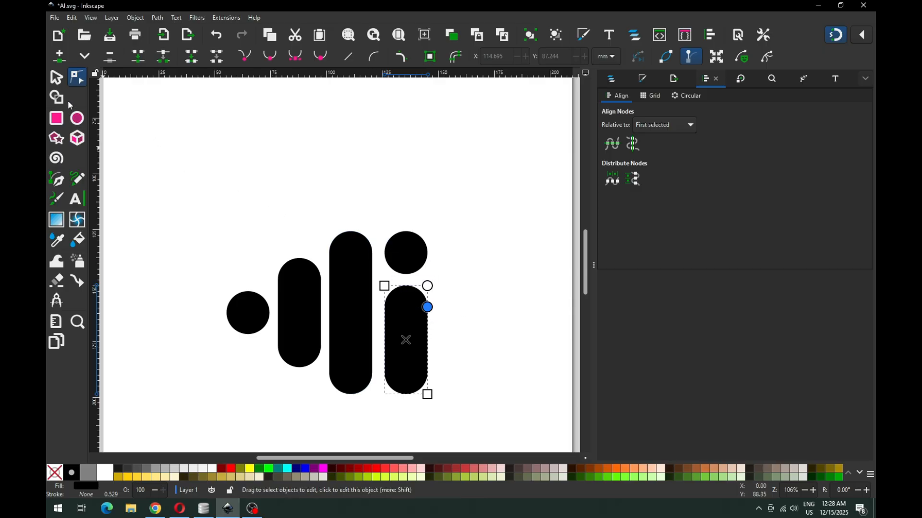
Step: Extend the lower bar upward to about 50.9 mm tall to narrow the gap below the dot, and save the document
key(z)
drag(307, 224, 496, 401)
click(60, 80)
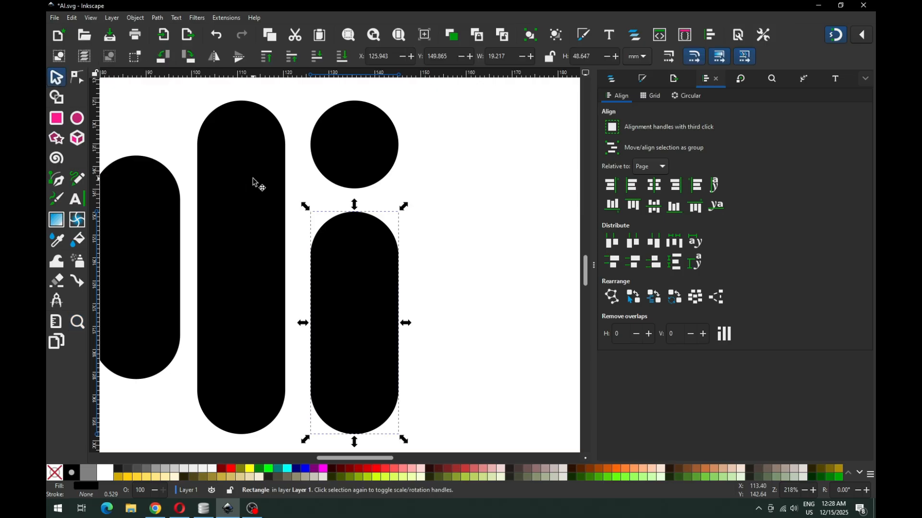
drag(355, 206, 354, 196)
click(418, 182)
key(minus)
key(minus)
key(minus)
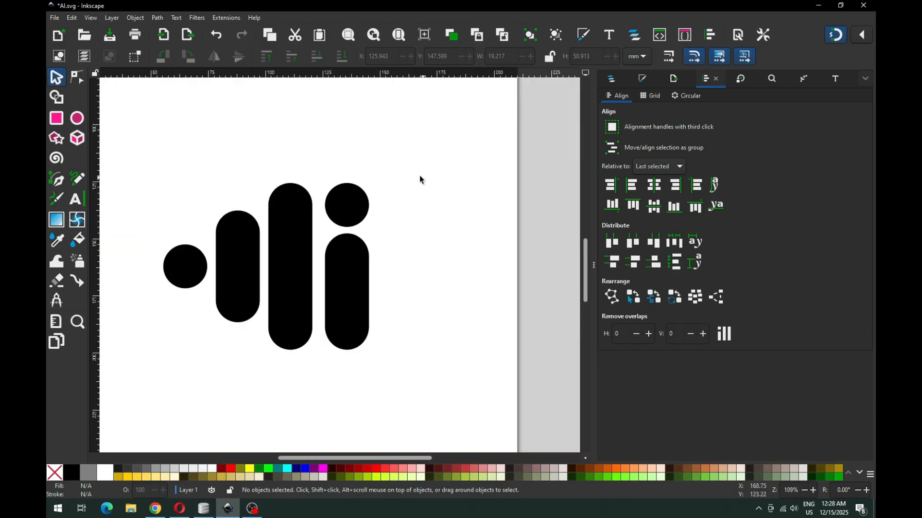
key(ctrl+s)
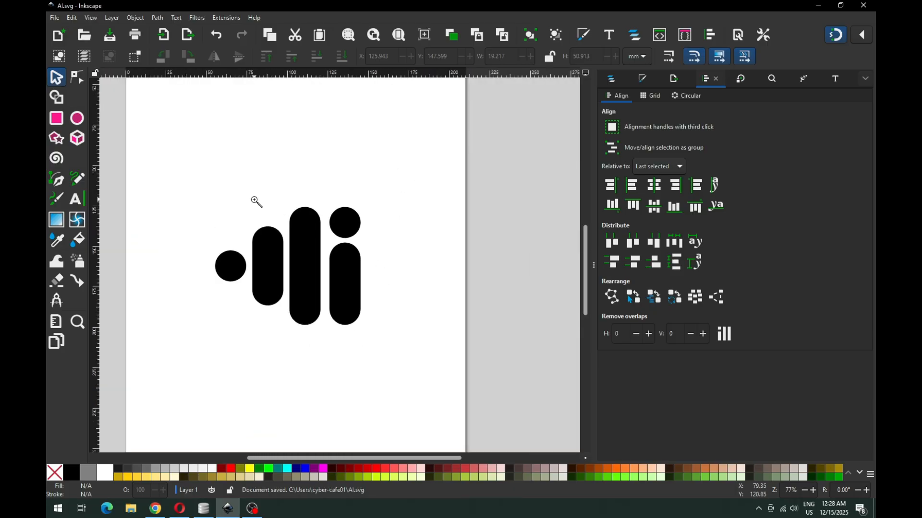
Step: Merge the dot and the bar below it into a single path forming the letter i, and save the document
key(z)
drag(204, 180, 403, 368)
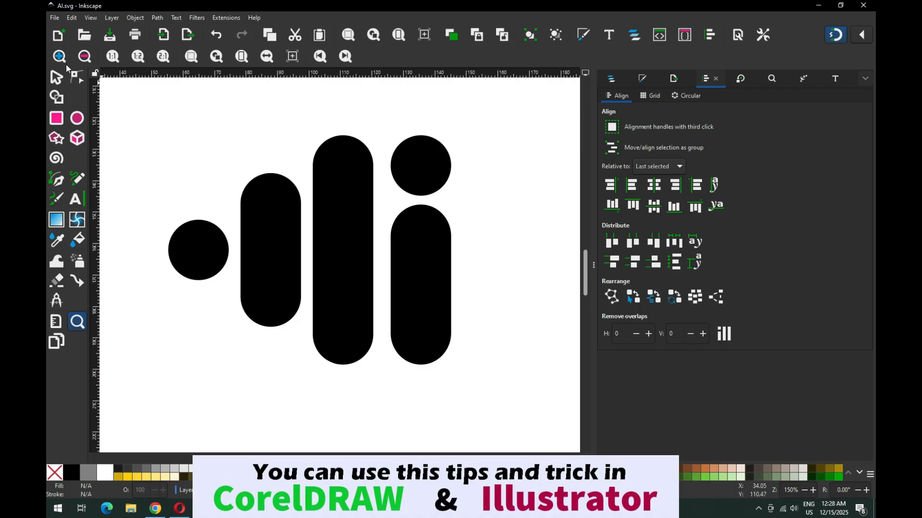
click(56, 77)
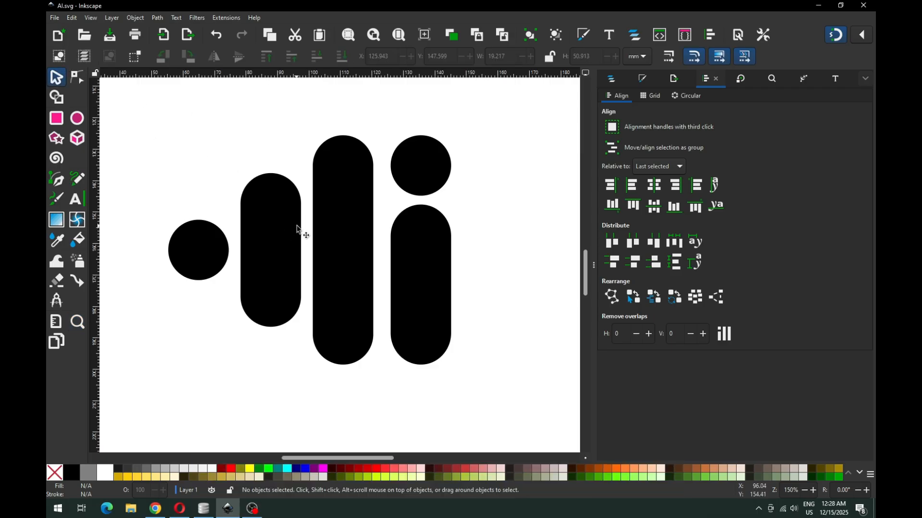
click(418, 174)
shift+click(423, 260)
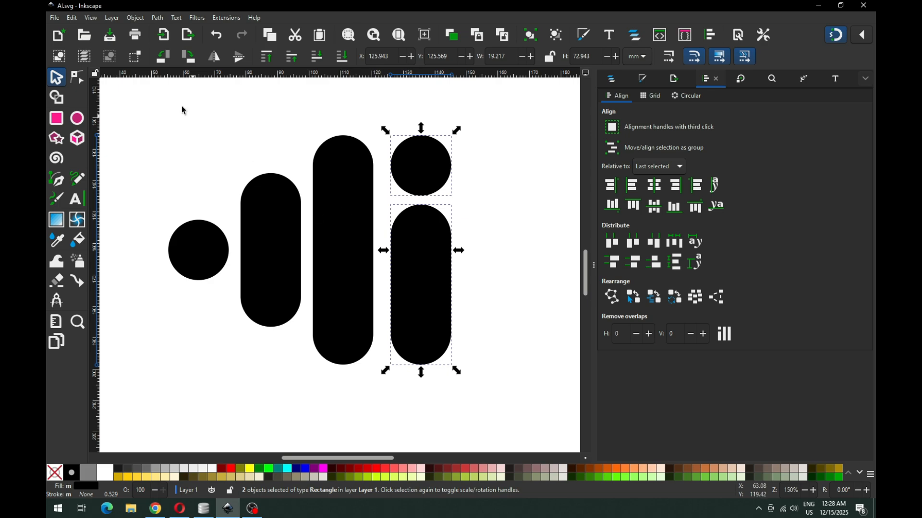
click(162, 18)
click(166, 80)
click(304, 135)
key(ctrl+s)
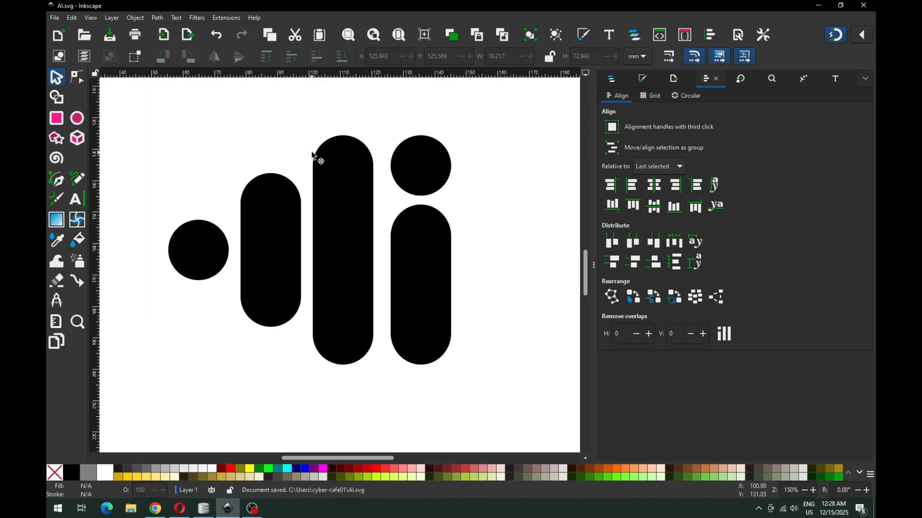
Step: Merge the left circle, both tall bars and the letter i into one path, and save the document
click(346, 193)
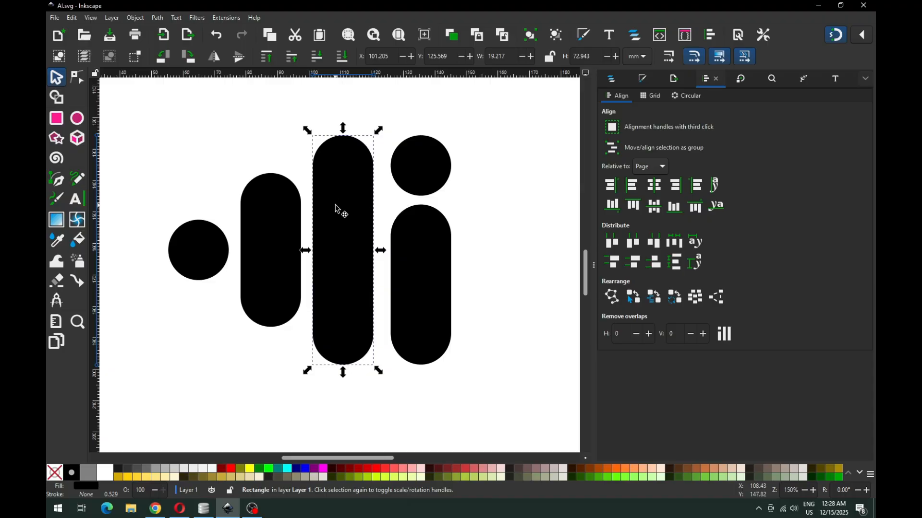
shift+click(276, 230)
shift+click(213, 242)
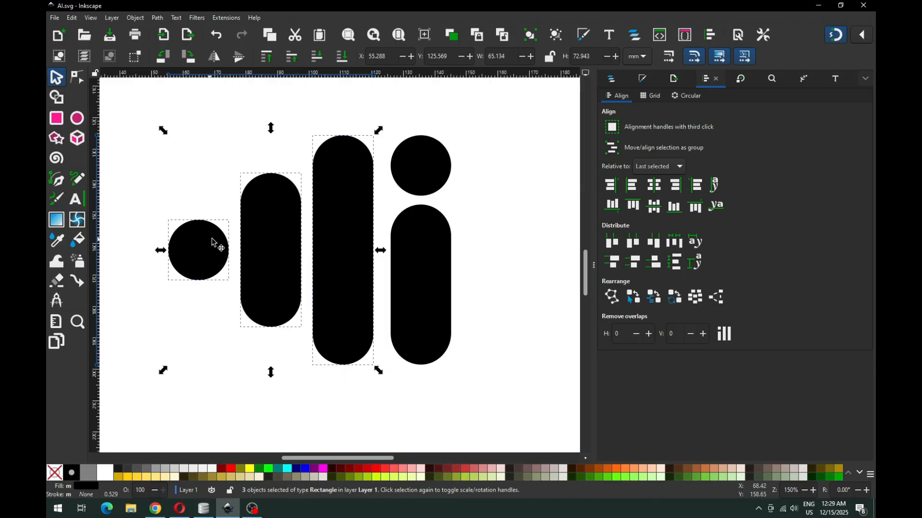
shift+click(413, 178)
click(157, 18)
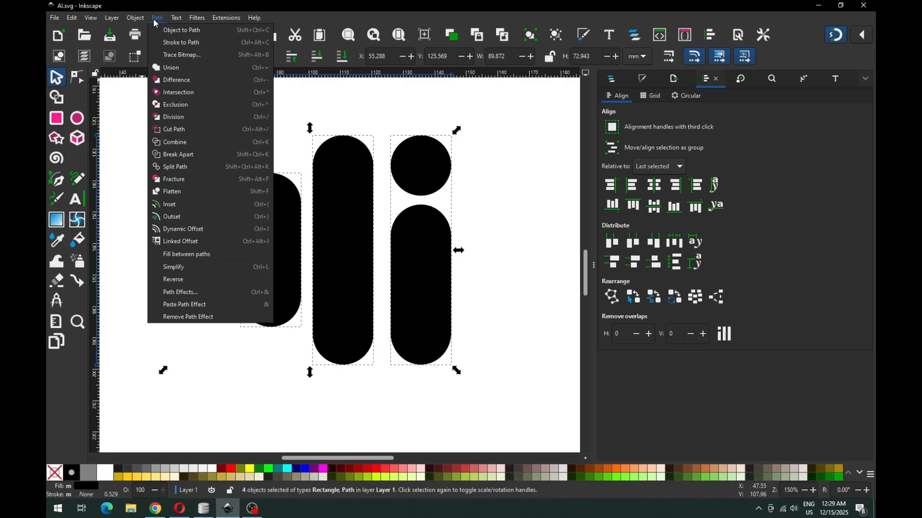
click(166, 92)
click(251, 118)
key(ctrl+s)
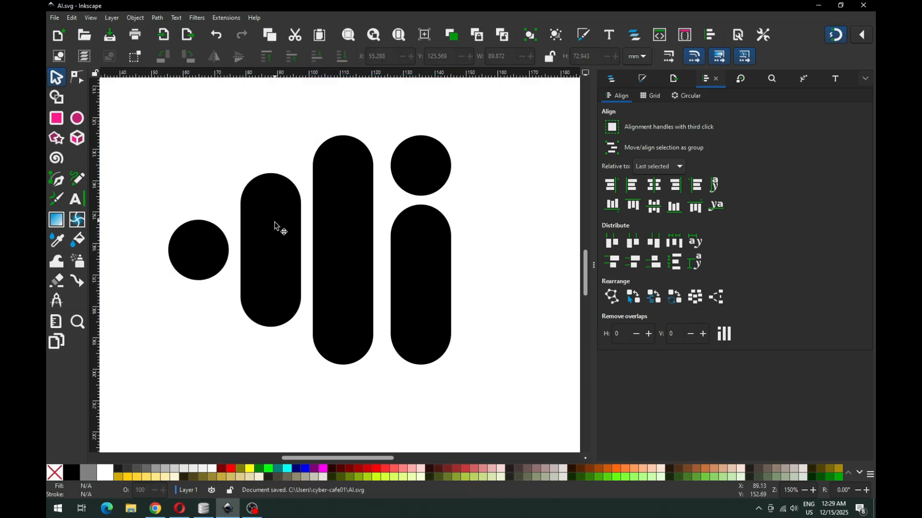
Step: Apply a horizontal linear gradient from the left edge to the right edge of the merged shape, and colour its end stop blue
click(275, 227)
click(57, 220)
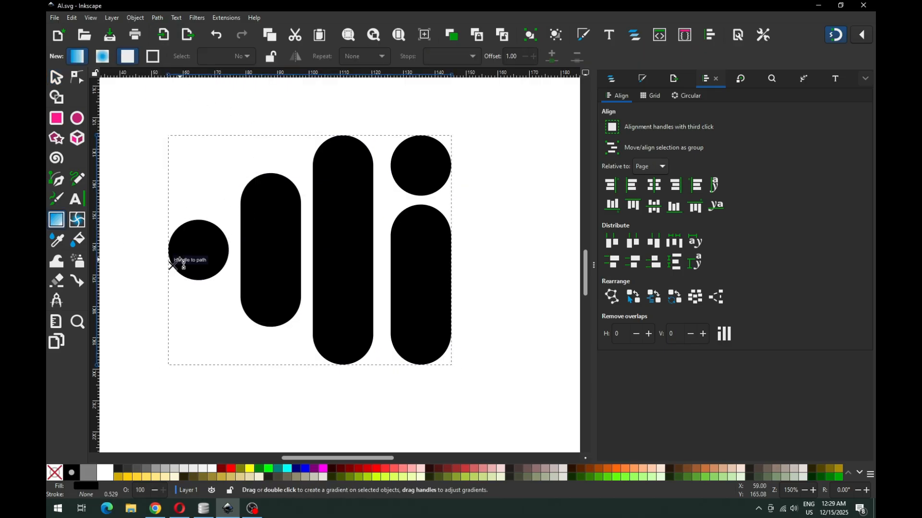
drag(168, 250, 456, 259)
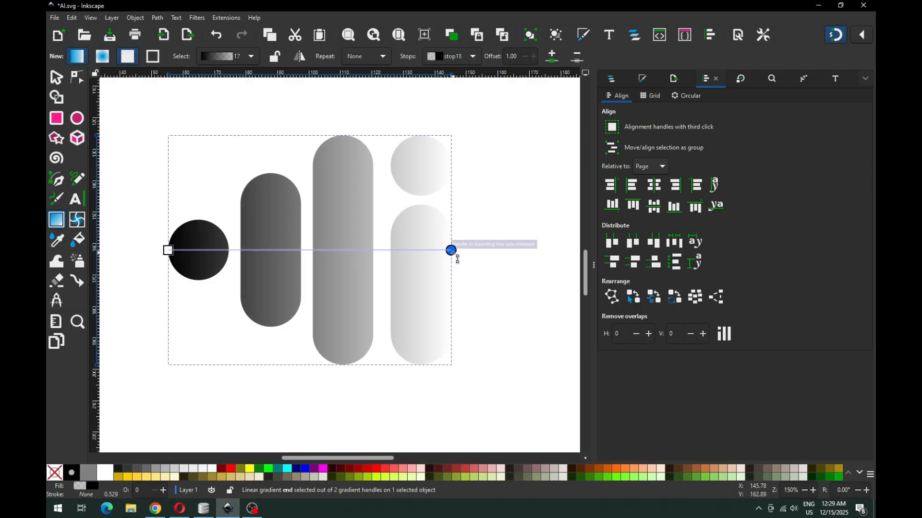
click(860, 473)
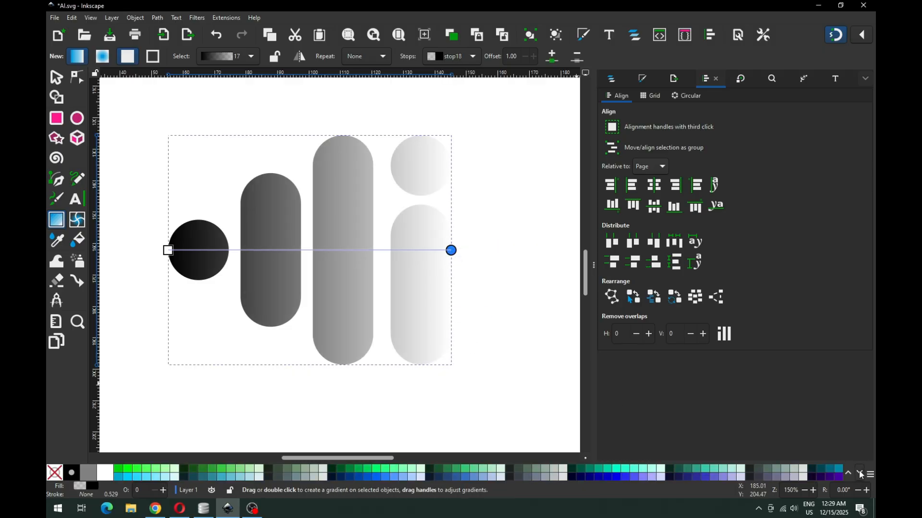
click(367, 477)
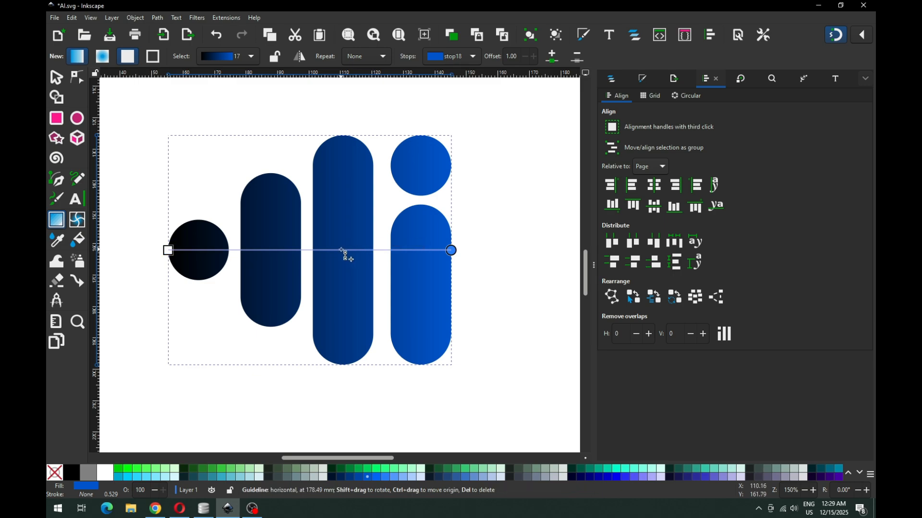
Step: Add a gradient stop just before the letter i and another inside the tallest bar, and colour the latter red (#D40000)
double_click(384, 250)
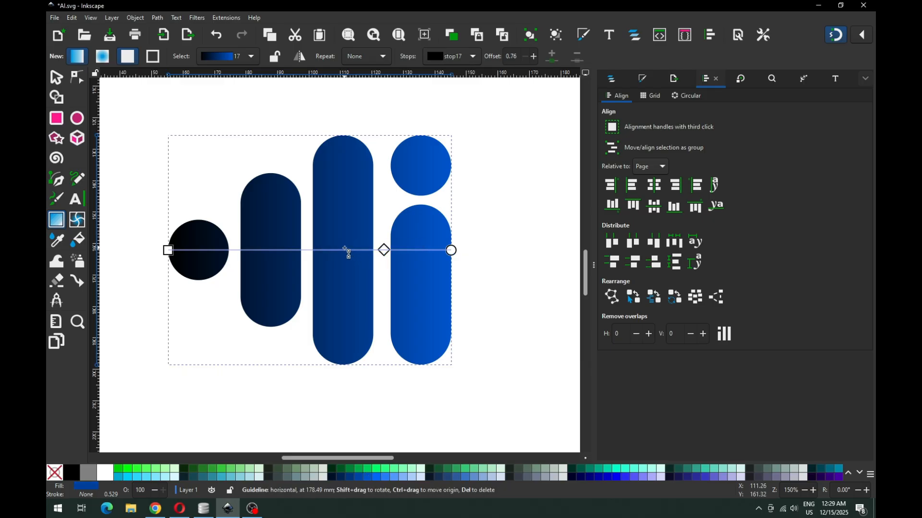
click(344, 248)
double_click(349, 252)
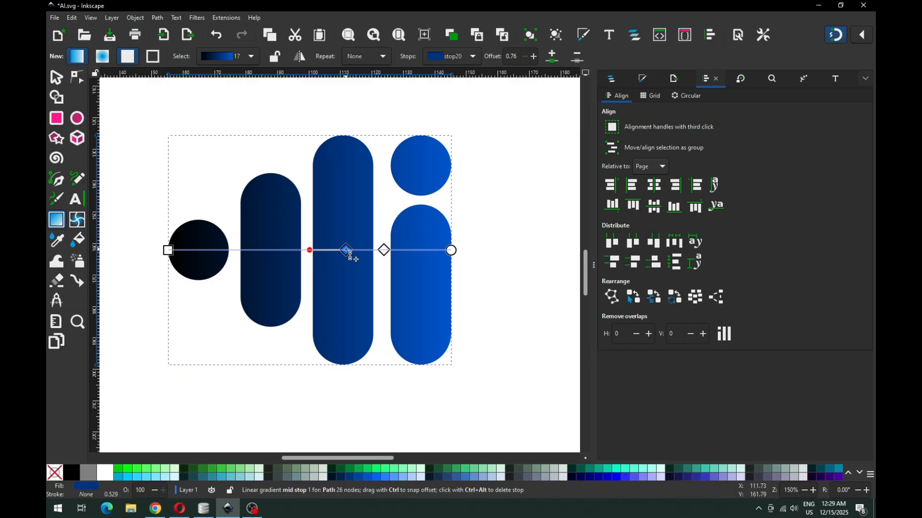
click(848, 472)
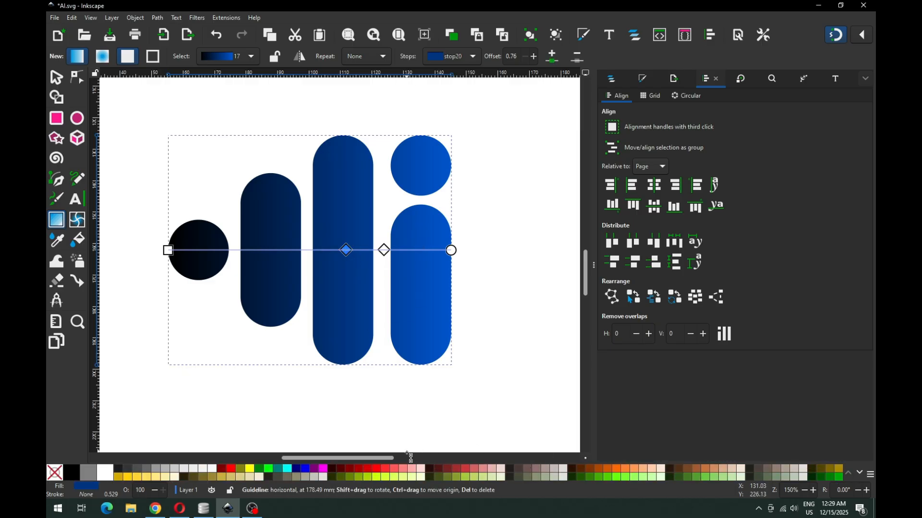
click(371, 473)
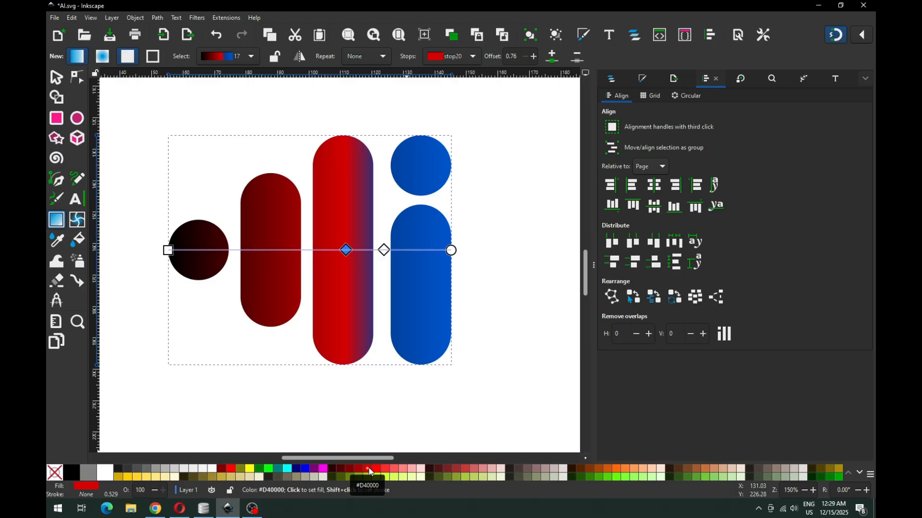
Step: Add a gradient stop in the gap between the two tall bars and colour it orange
click(308, 250)
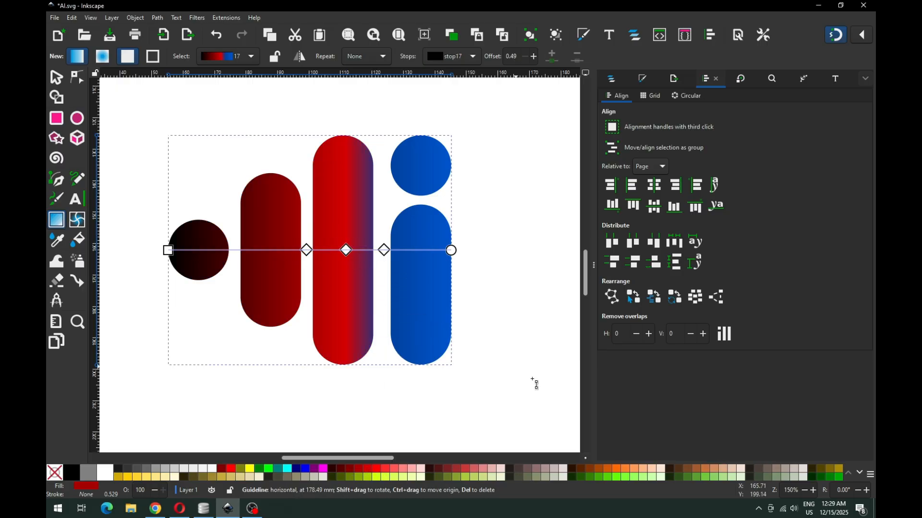
click(616, 469)
key(ctrl+z)
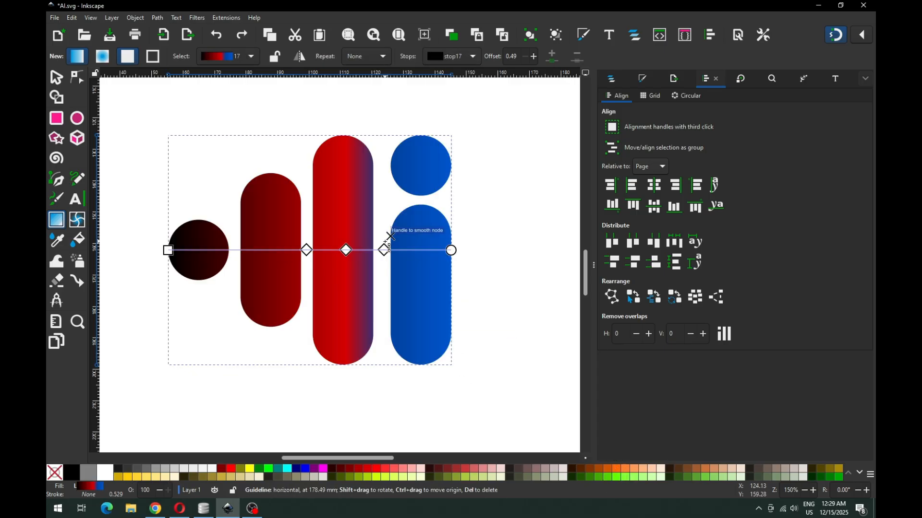
click(307, 250)
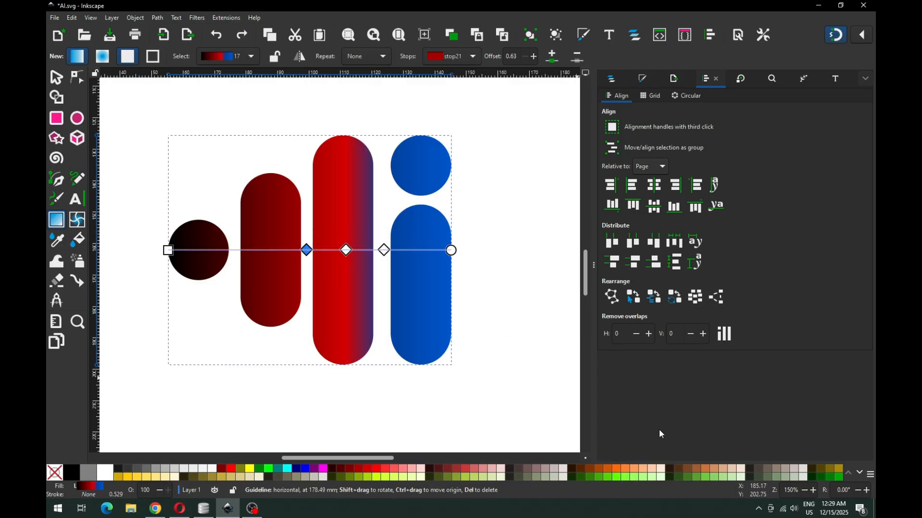
click(615, 468)
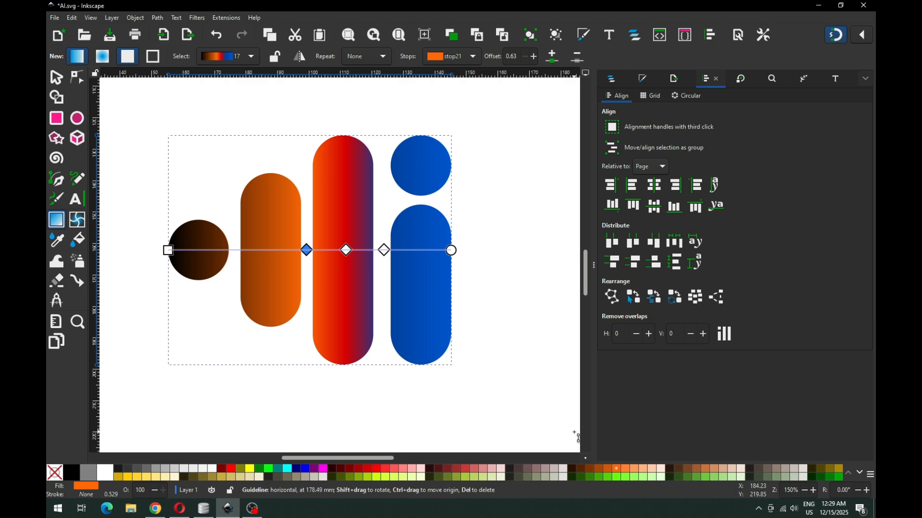
Step: Add a yellow gradient stop near the left edge of the second bar, and colour the gradient's start stop green
double_click(251, 250)
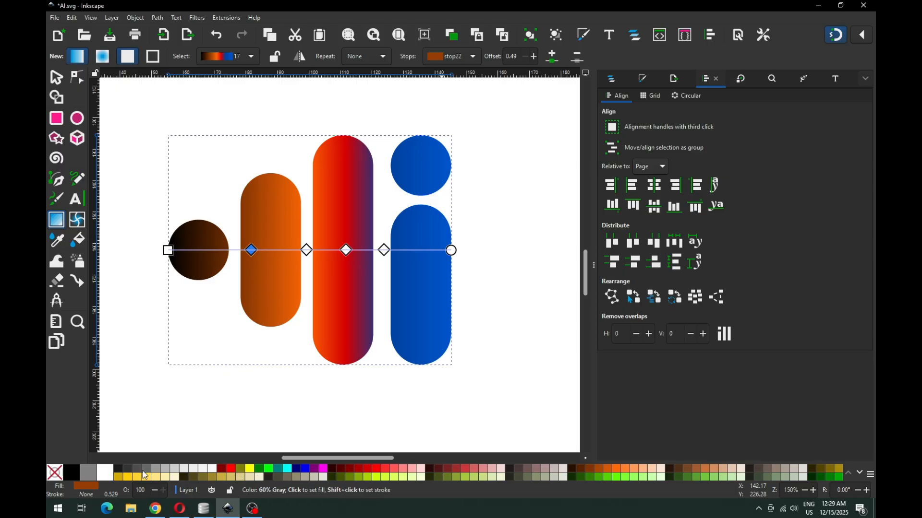
click(128, 482)
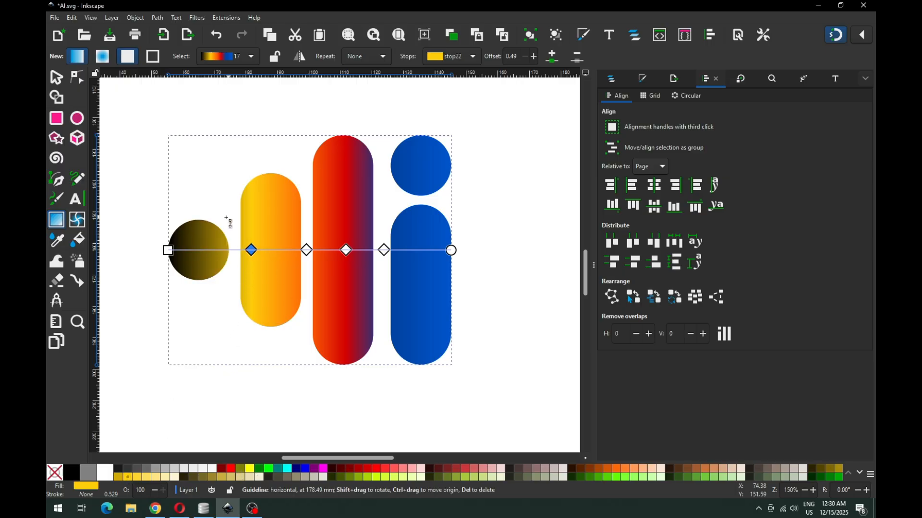
click(168, 250)
click(838, 477)
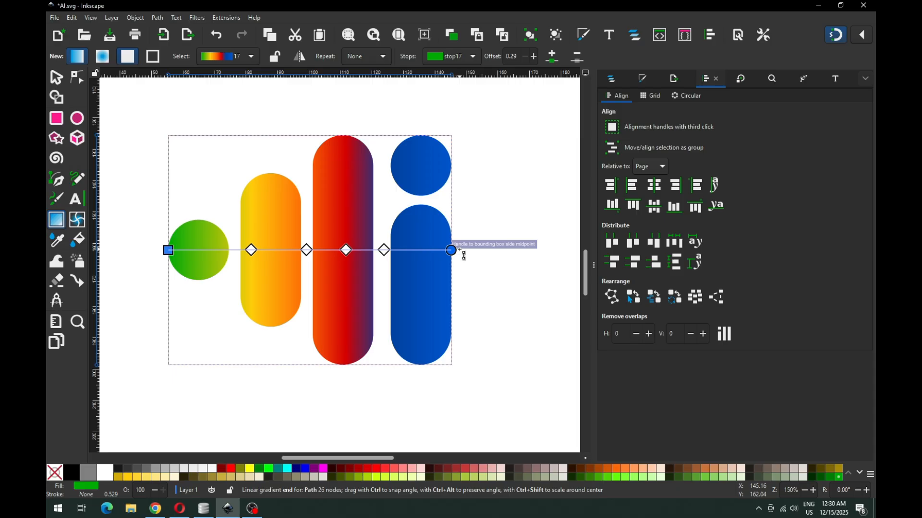
Step: Extend the gradient's end slightly past the letter i, shift the nearby blue stop and the red stop rightward, and save the document
drag(462, 253, 463, 251)
click(394, 251)
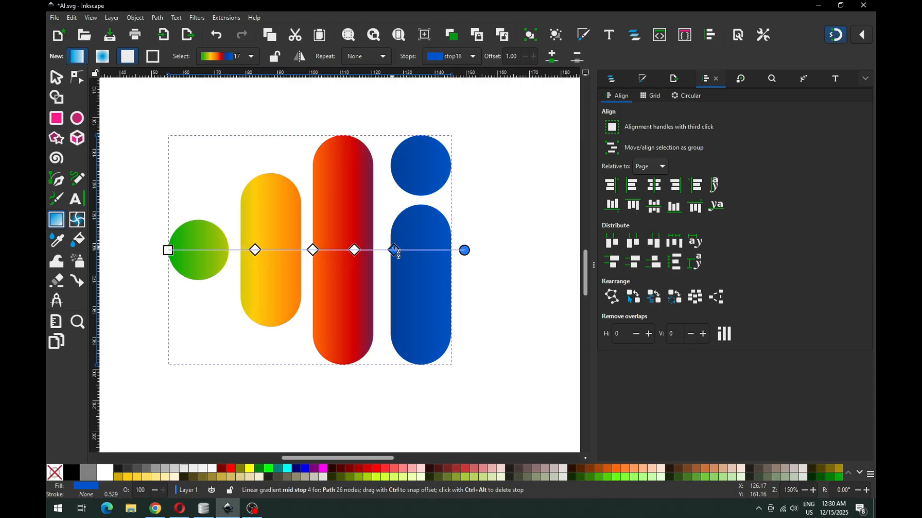
drag(395, 249, 415, 250)
click(355, 250)
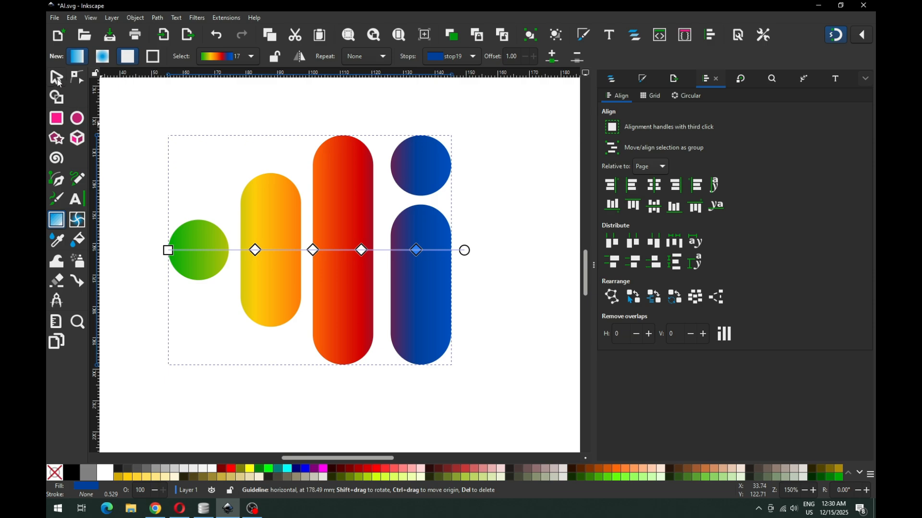
click(58, 82)
click(488, 196)
key(ctrl+s)
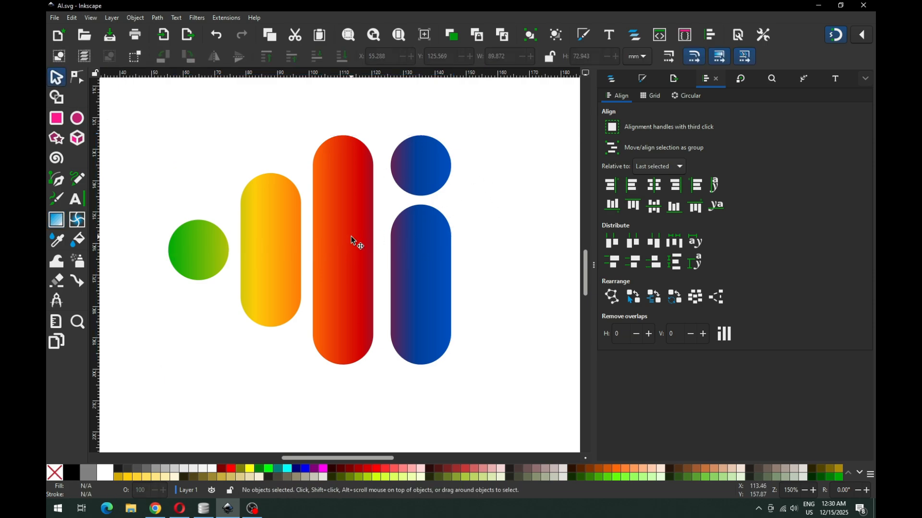
Step: Break the gradient-filled logo path apart into separate shapes, and save the document
click(343, 218)
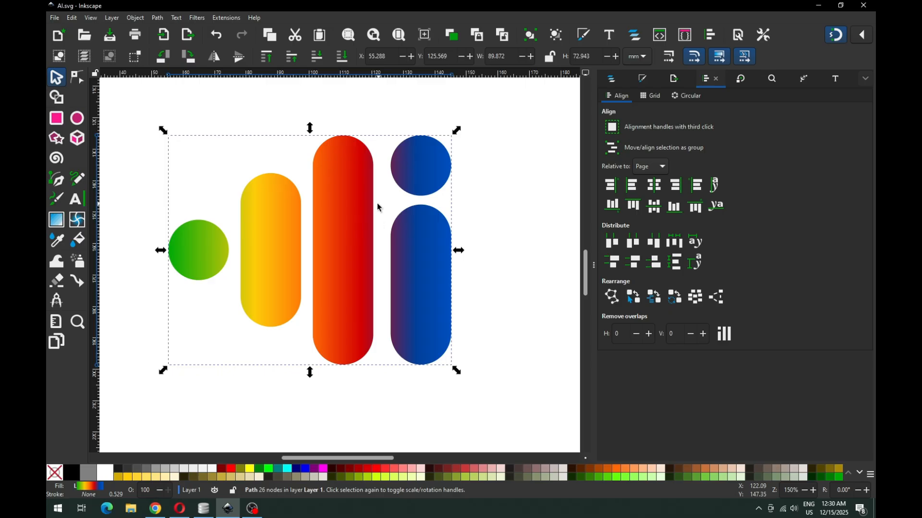
click(137, 18)
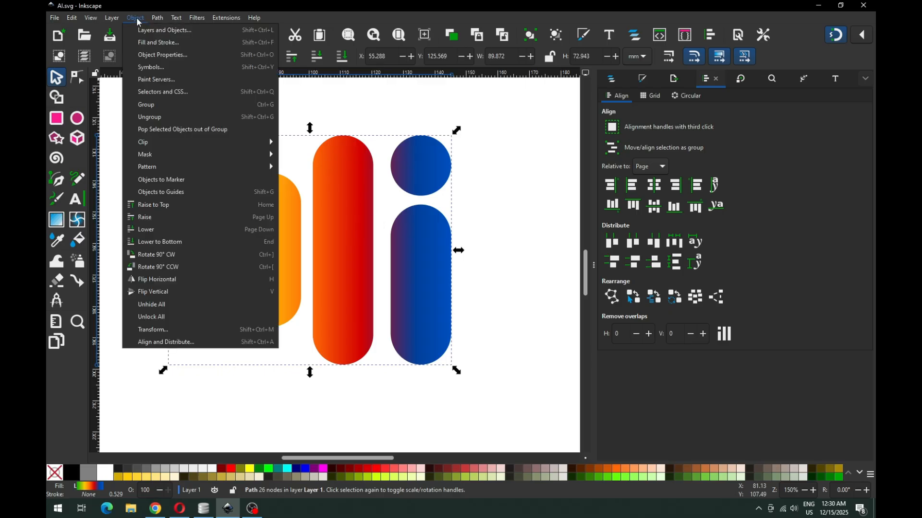
mouse_move(157, 18)
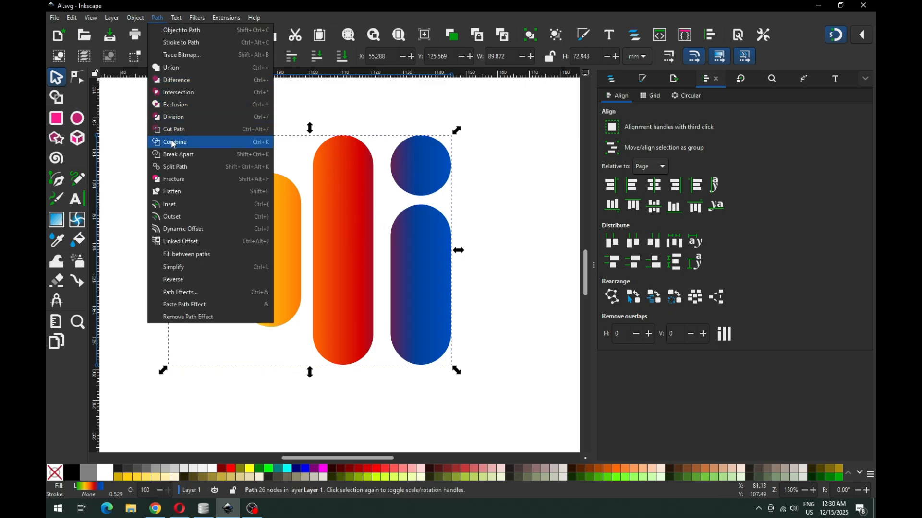
click(174, 155)
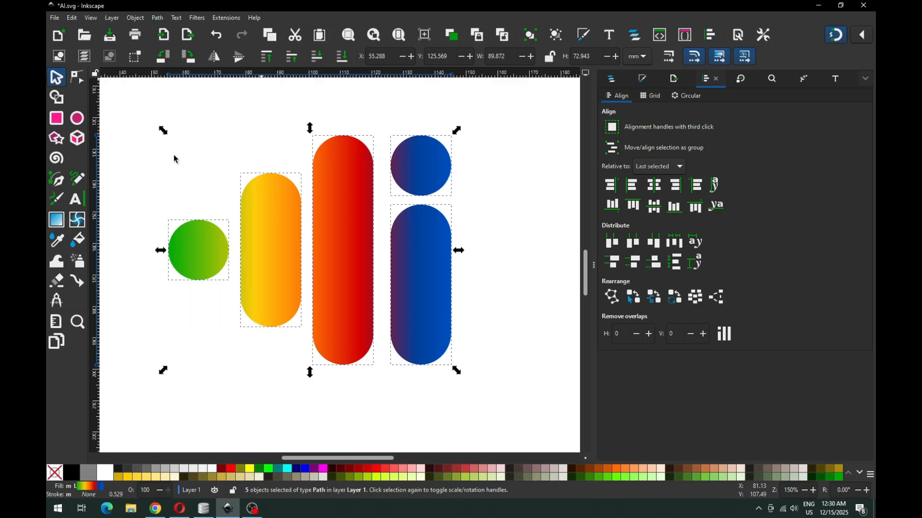
click(233, 127)
key(ctrl+s)
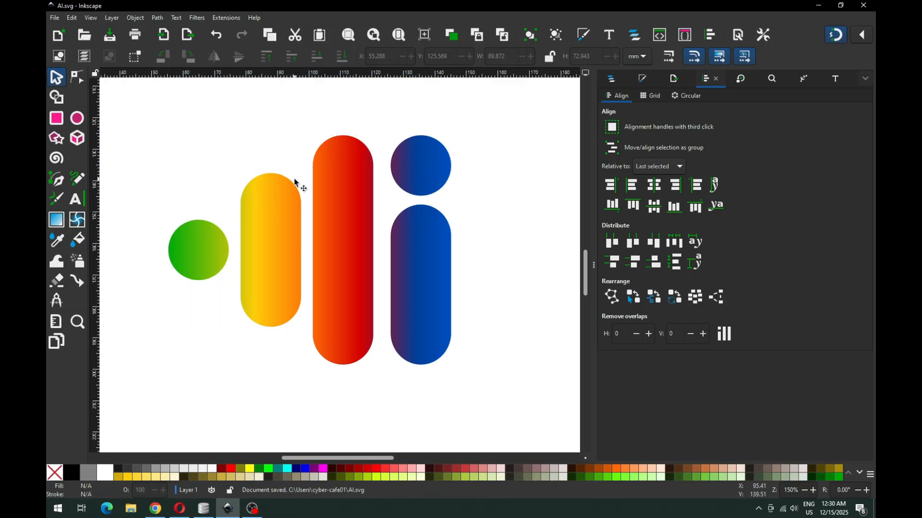
Step: Select the green circle with the yellow and red bars, and try a rotation angle of -45 degrees
drag(158, 123, 388, 382)
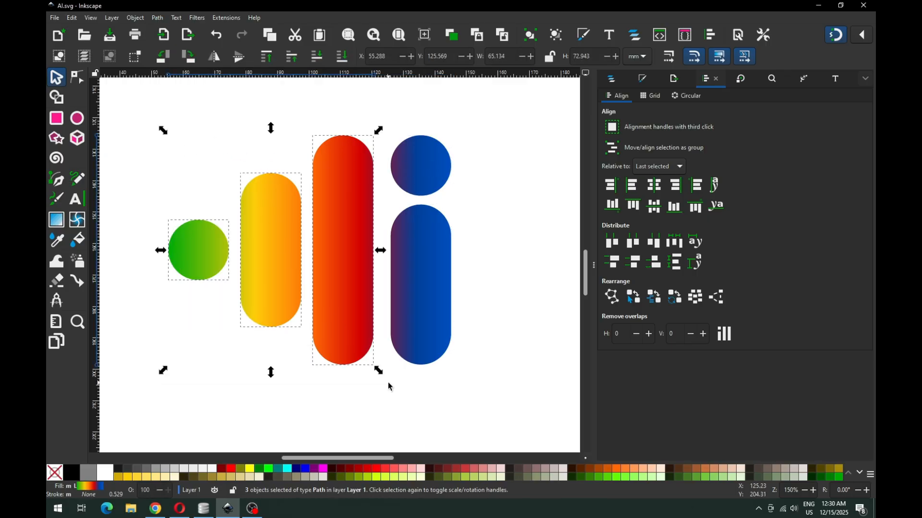
click(346, 277)
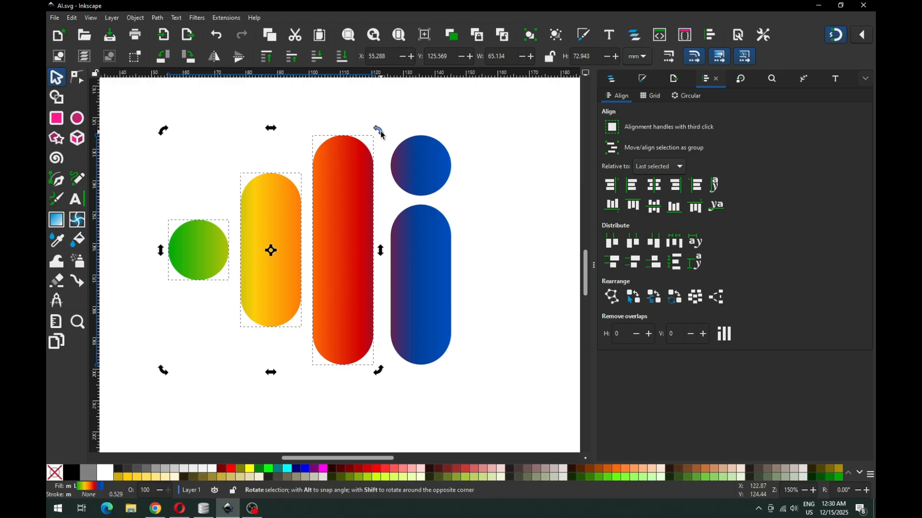
click(742, 80)
click(665, 97)
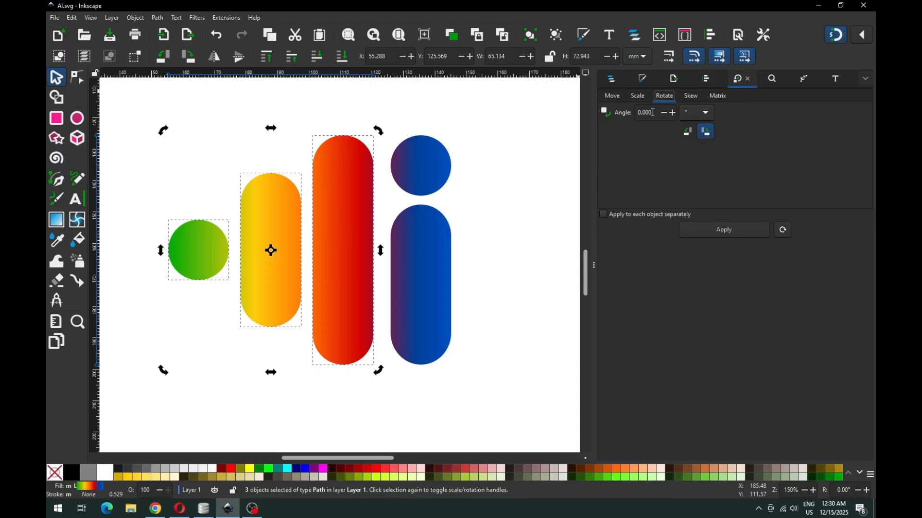
click(653, 113)
text(-45)
Step: Rotate the circle and two bars counterclockwise until about 72.4 mm wide overall, move them left to X about 47.2 mm, and save
drag(372, 126, 317, 112)
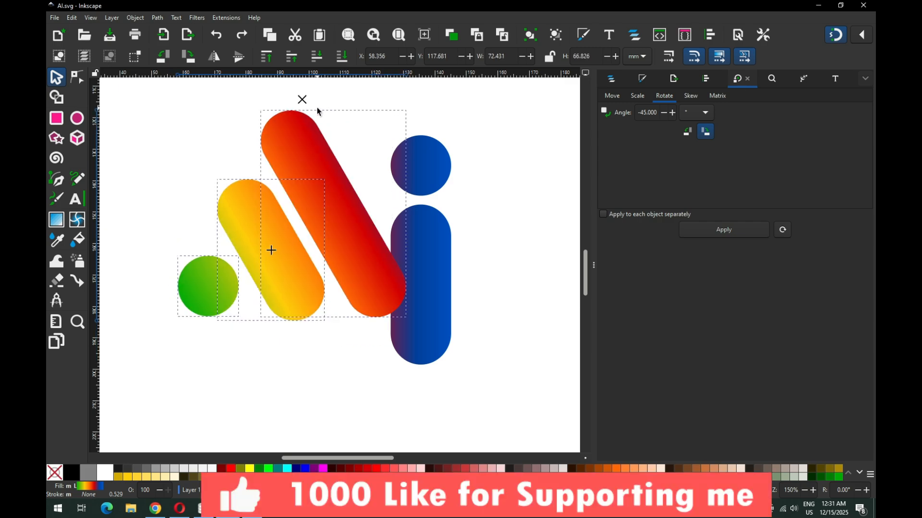
drag(317, 112, 317, 111)
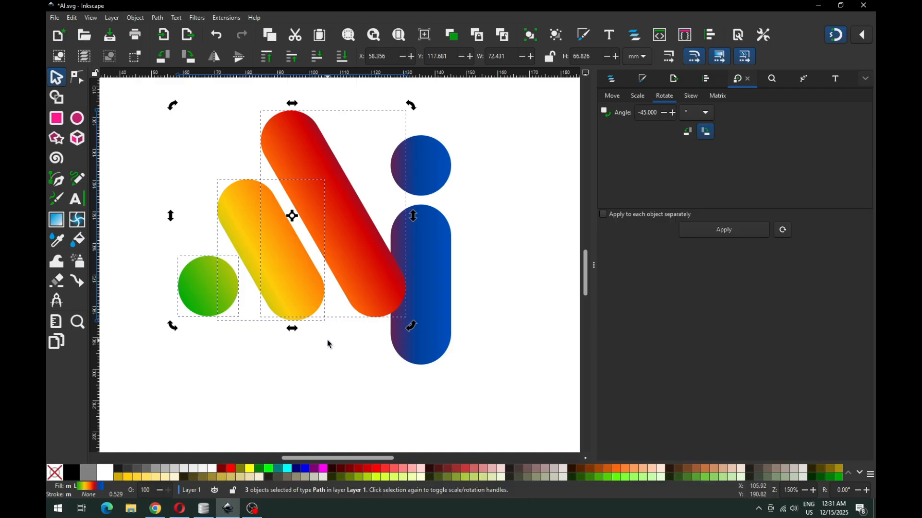
drag(359, 286, 324, 280)
click(309, 349)
key(ctrl+s)
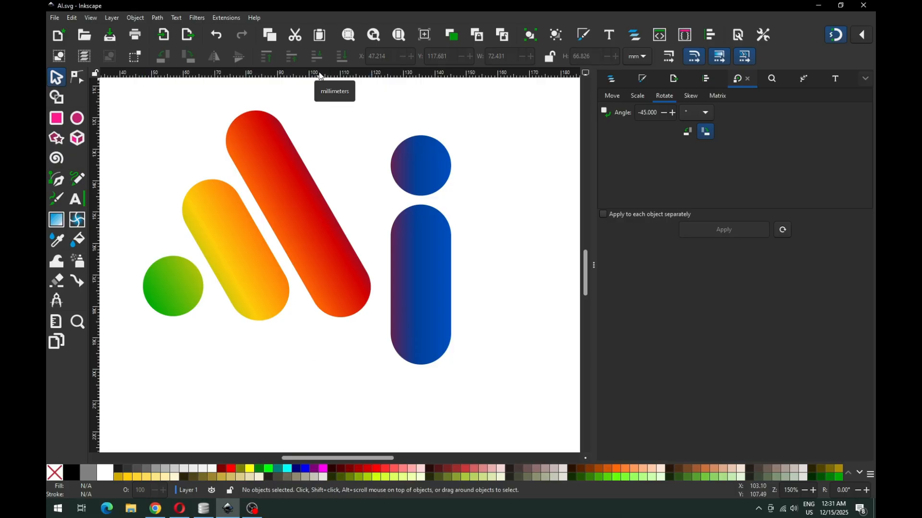
Step: Place a horizontal guide along the red bar's bottom edge, and raise the yellow bar so its base rests on the guide
drag(321, 76, 320, 319)
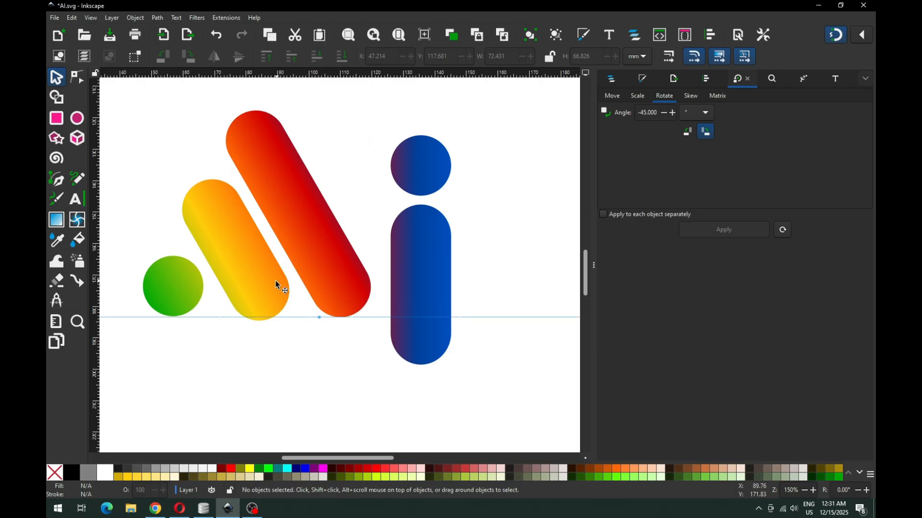
click(258, 289)
drag(259, 291, 259, 288)
Step: Nudge the green circle closer to the yellow bar, to X about 48.0 mm, keeping its base at the guide
click(170, 301)
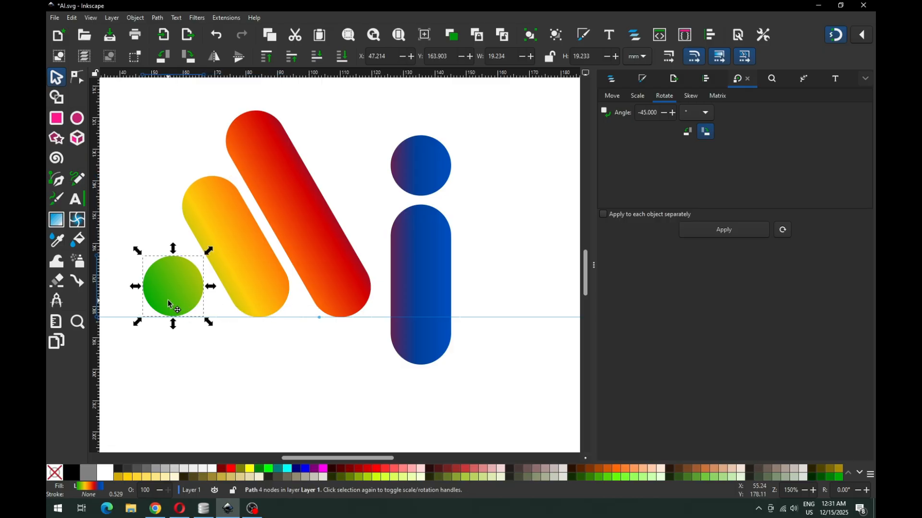
drag(169, 301, 175, 306)
click(370, 320)
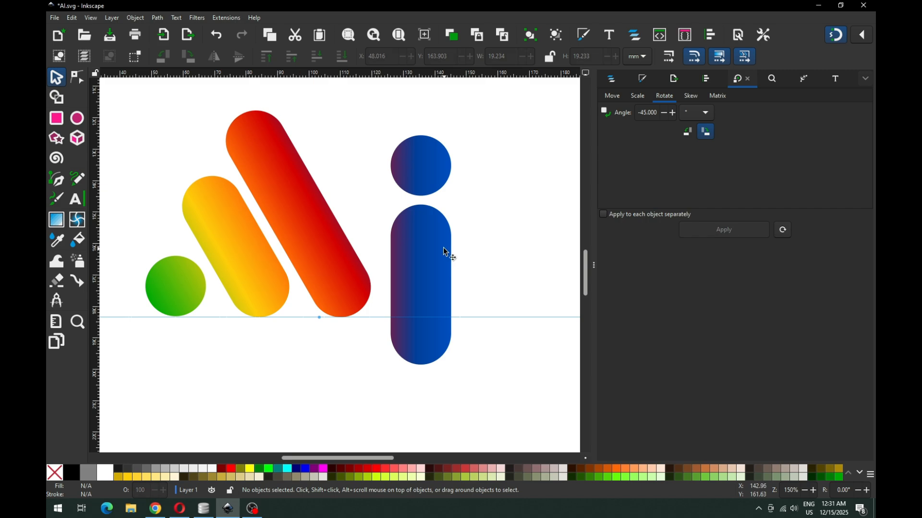
Step: Move the dot and bar of the letter i up together so the bar's base rests on the horizontal guide
click(428, 281)
shift+click(429, 196)
drag(426, 277, 416, 222)
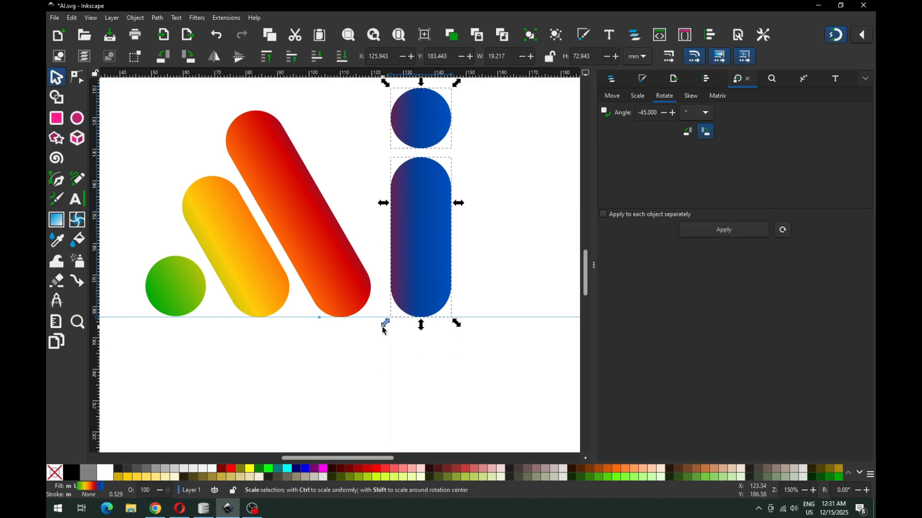
click(354, 134)
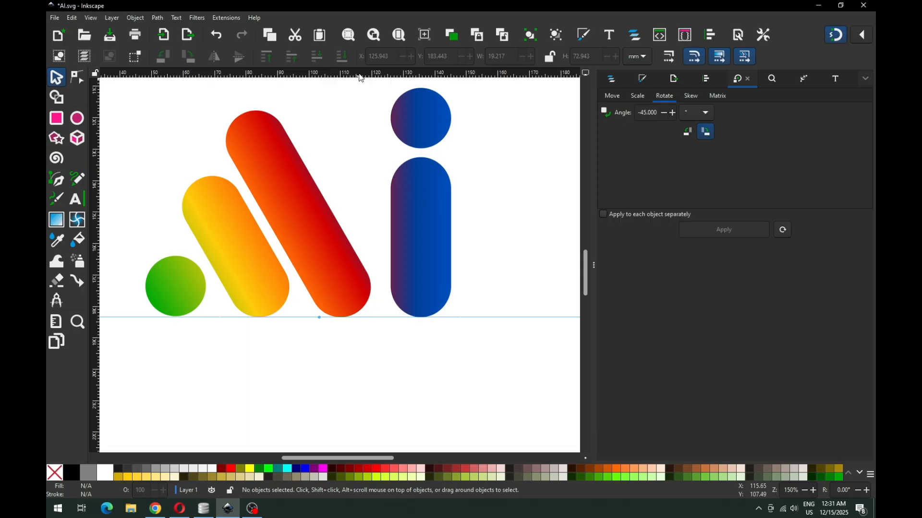
Step: Place a second horizontal guide along the top edge of the red bar
drag(361, 76, 323, 111)
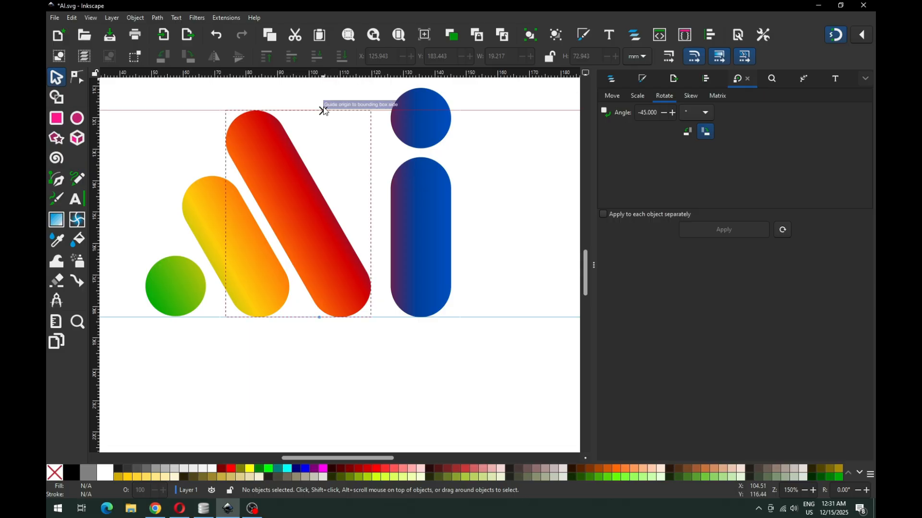
click(428, 214)
shift+click(440, 136)
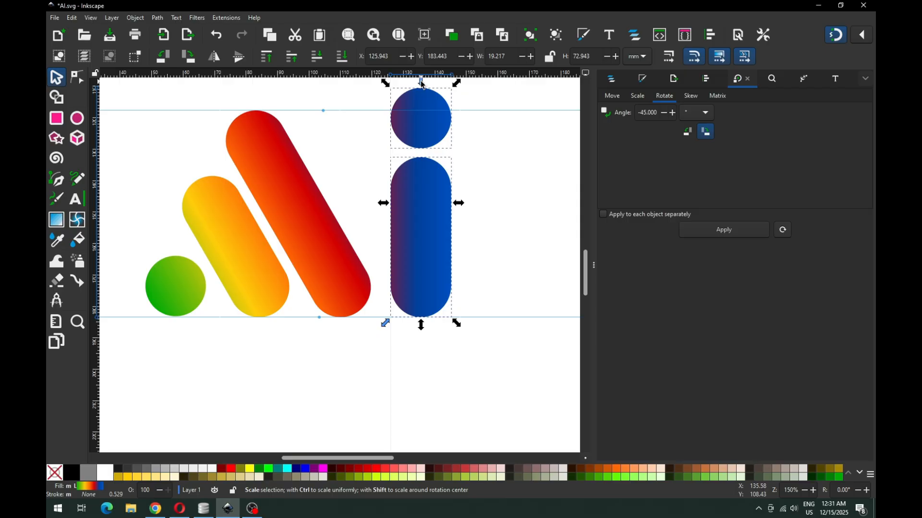
click(459, 123)
click(438, 195)
Step: Lower the dot of the i so its top meets the upper guide, and shorten the bar below it to about 42.9 mm tall
click(431, 118)
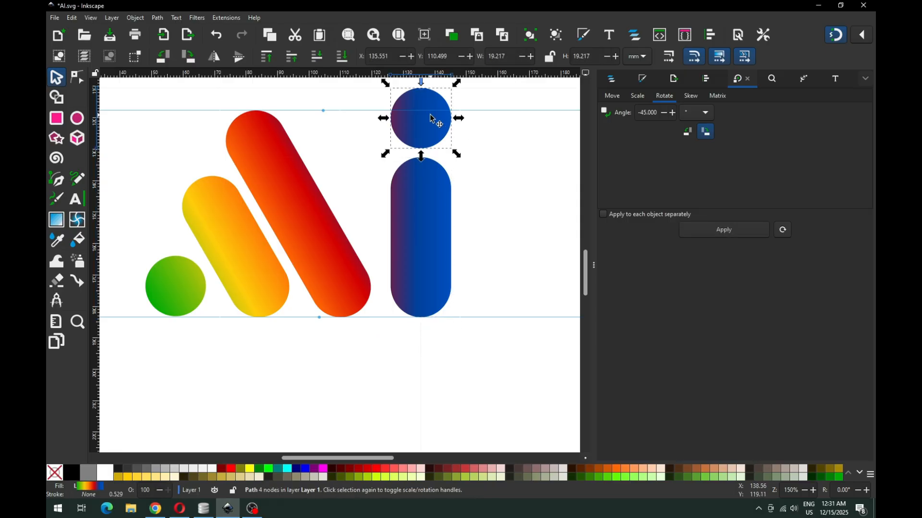
click(431, 118)
drag(432, 123, 422, 177)
click(425, 212)
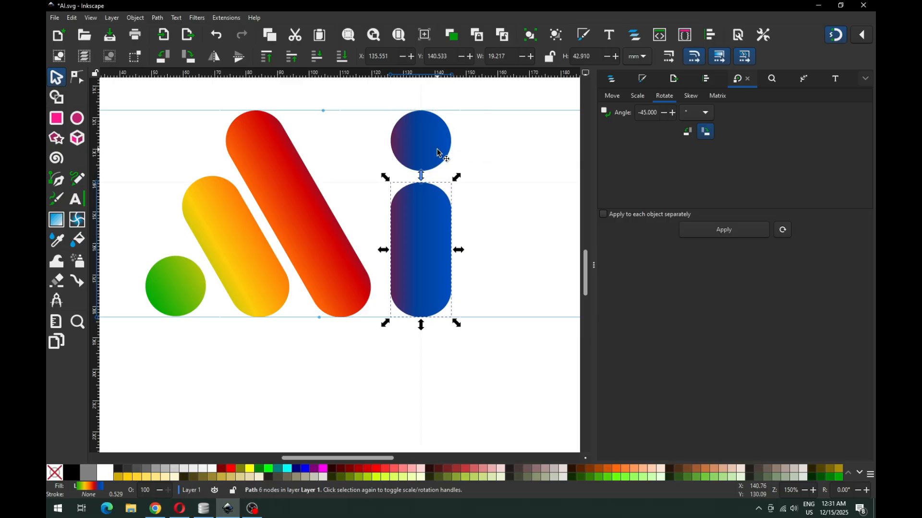
key(z)
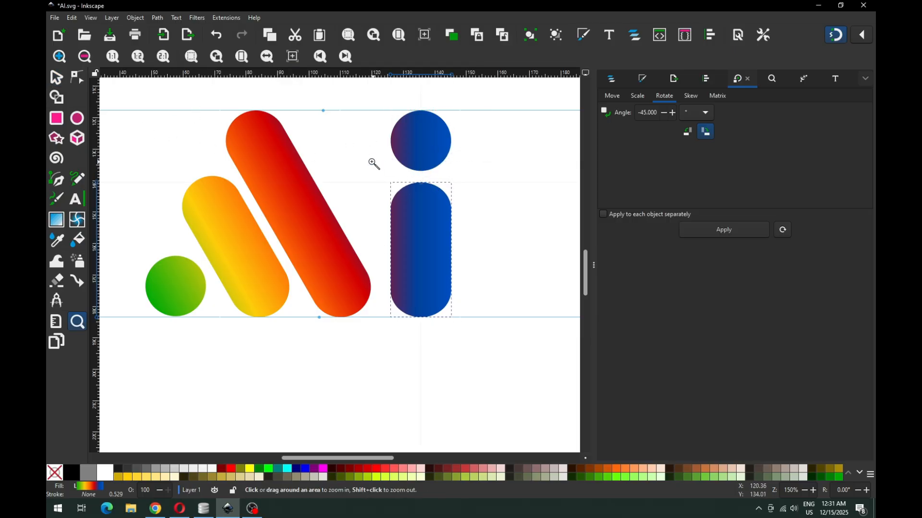
Step: Stretch the bar of the i upward to about 44.2 mm tall, closer to its dot, and save the document
drag(372, 162, 493, 239)
click(56, 77)
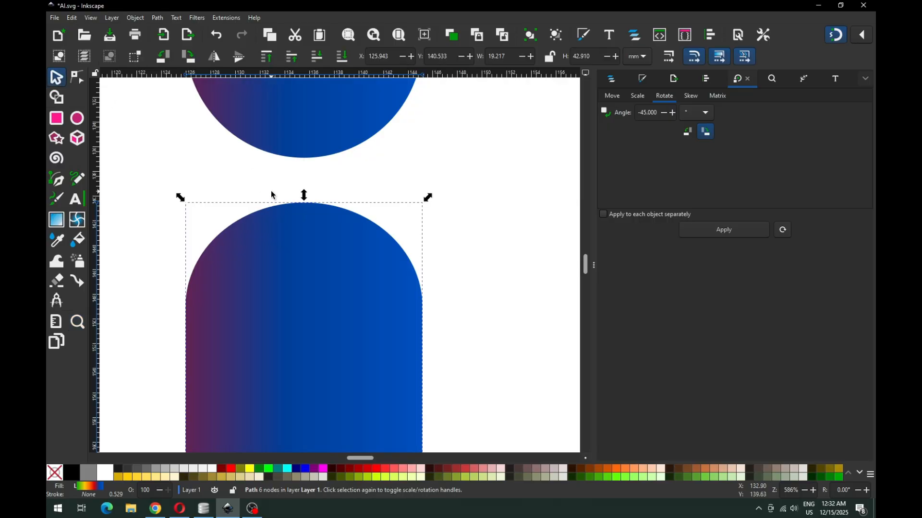
drag(305, 196, 304, 186)
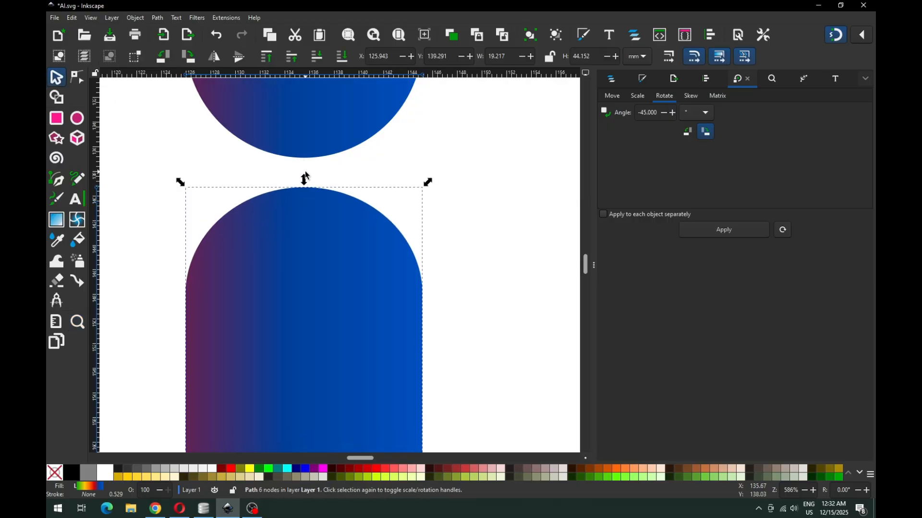
key(minus)
key(minus)
key(minus)
key(minus)
key(minus)
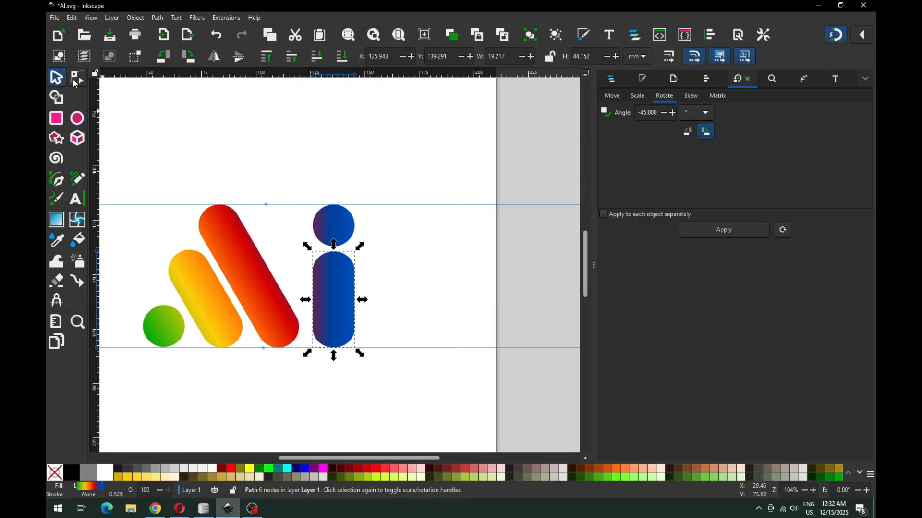
click(76, 82)
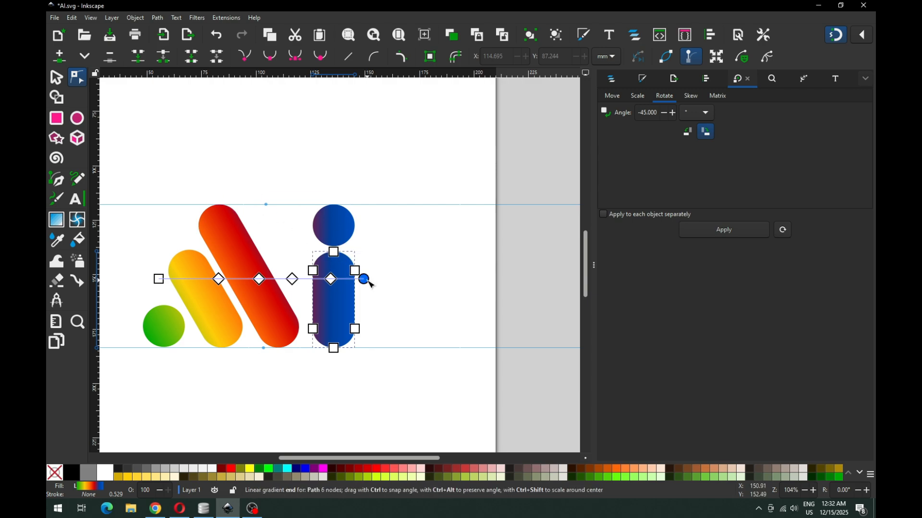
click(56, 78)
click(408, 290)
key(ctrl+s)
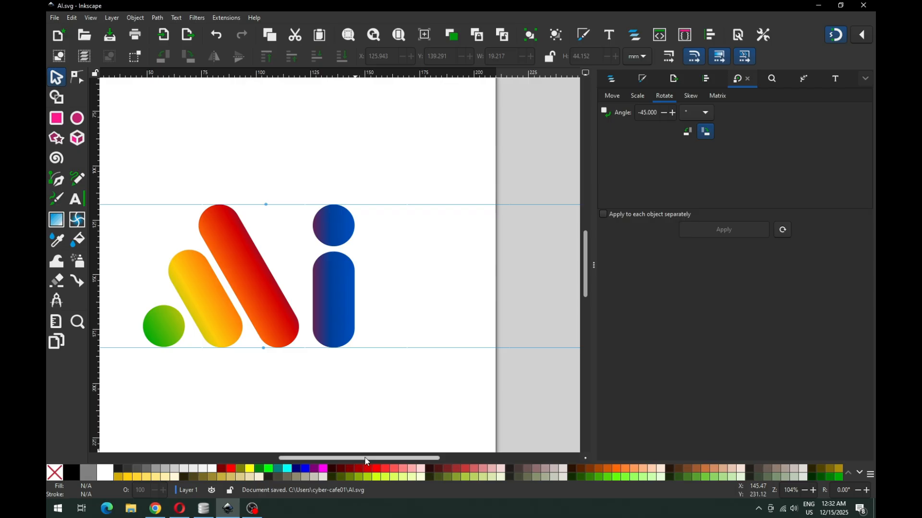
Step: Delete the upper and lower horizontal guides around the logo and save the document
drag(366, 457, 339, 455)
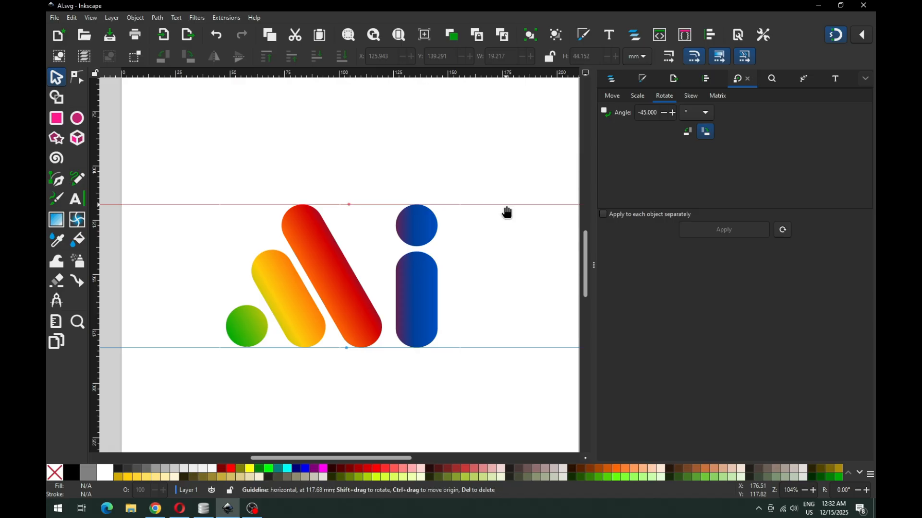
key(Delete)
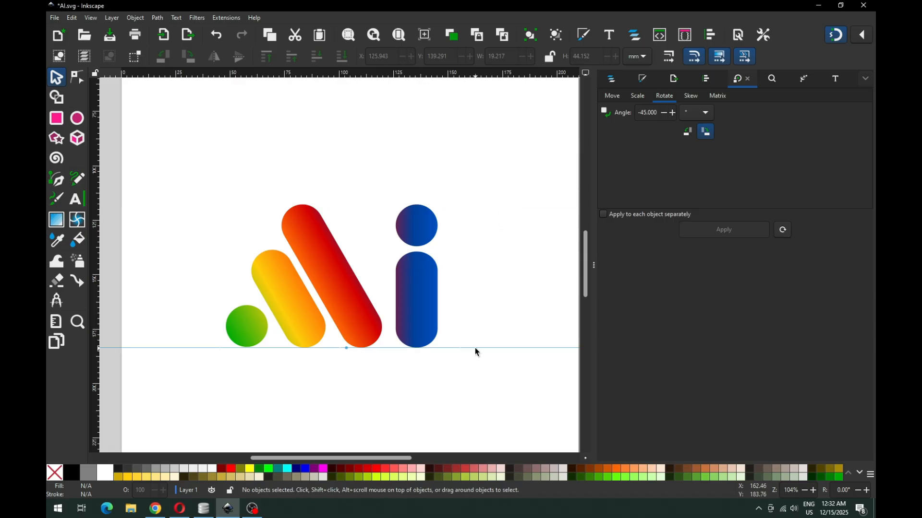
key(Delete)
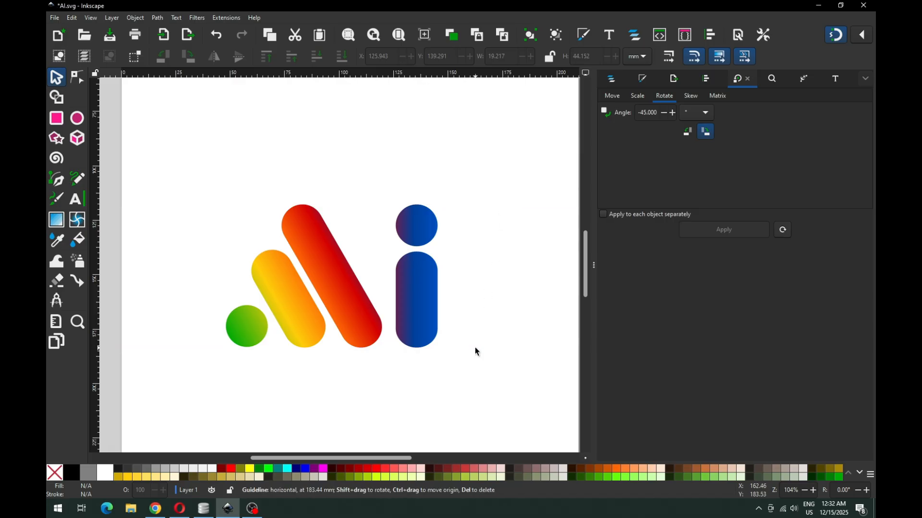
key(ctrl+s)
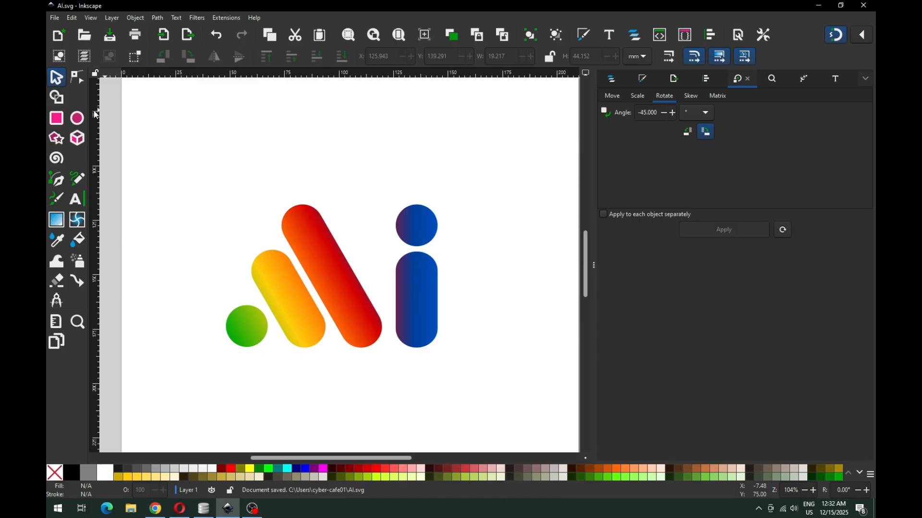
Step: Draw a rectangle about 170.6 × 128.9 mm covering the whole logo and fill it with black
click(63, 119)
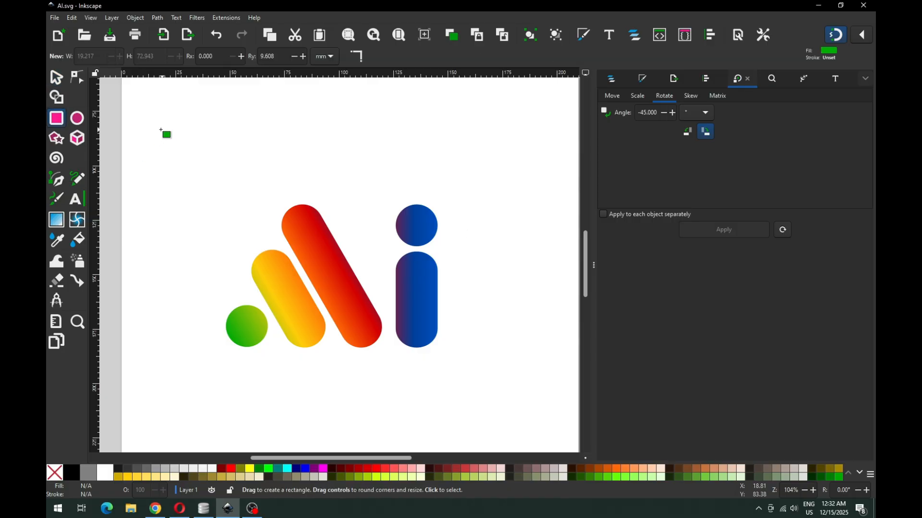
drag(159, 128, 530, 408)
drag(530, 148, 530, 128)
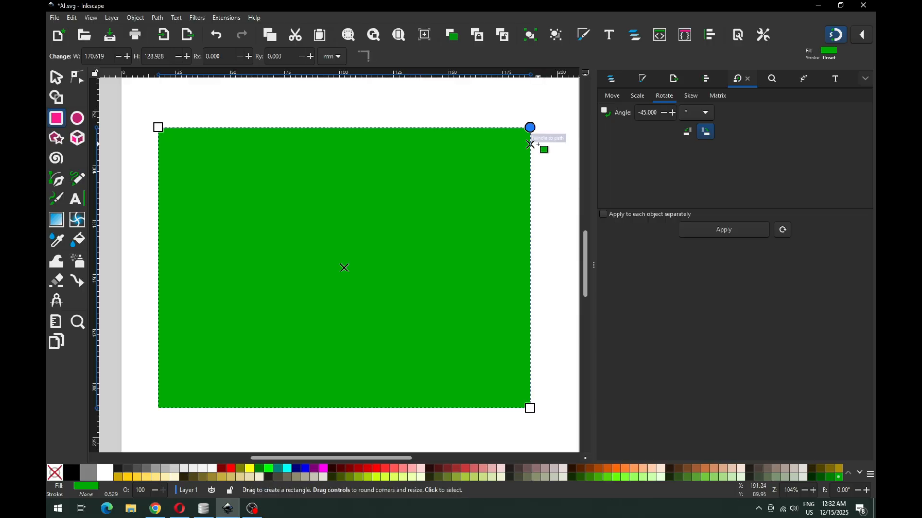
click(72, 472)
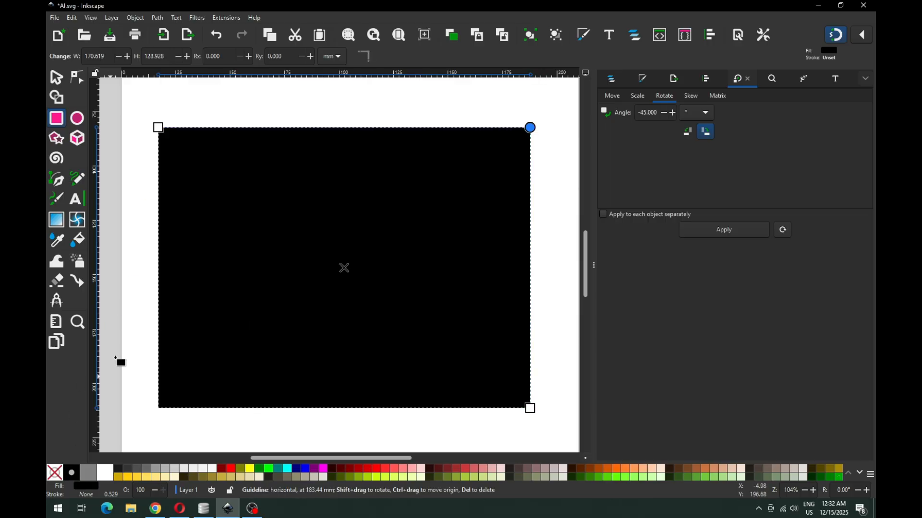
Step: Send the black rectangle behind the logo shapes and lock it as the background
key(s)
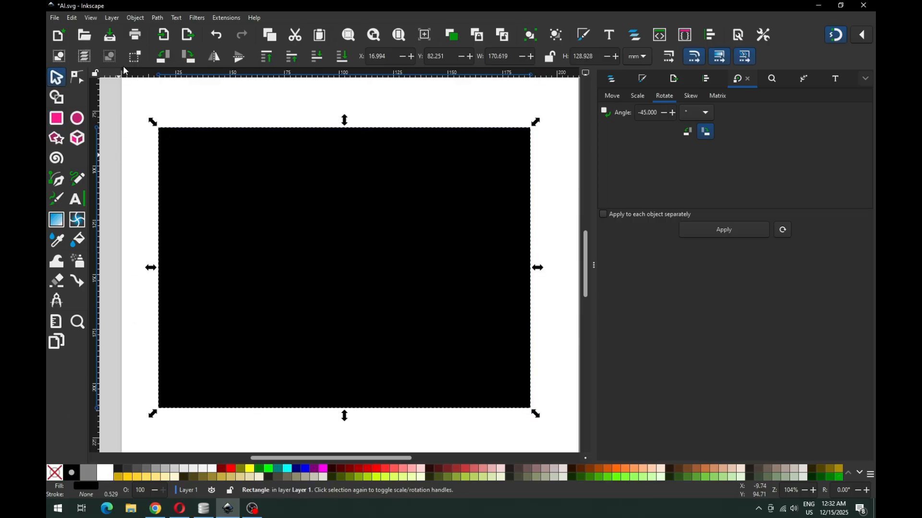
click(143, 20)
click(163, 246)
right_click(196, 172)
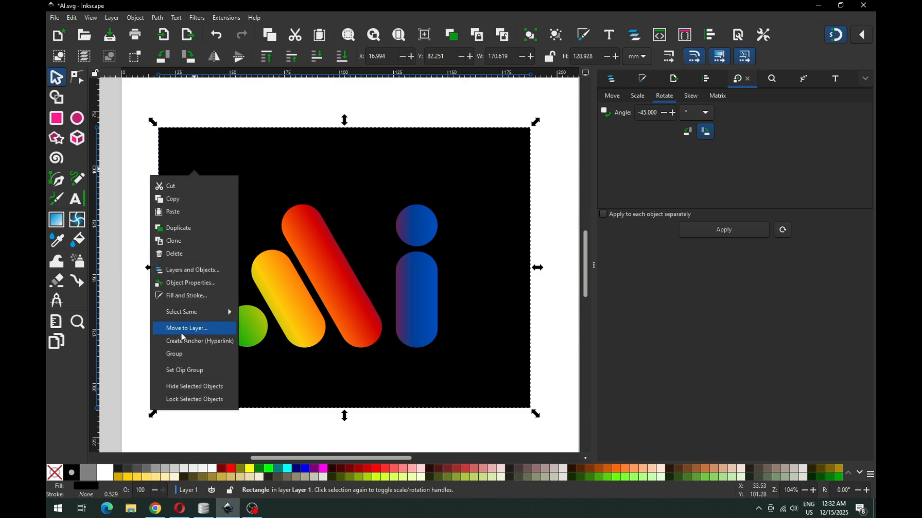
click(182, 400)
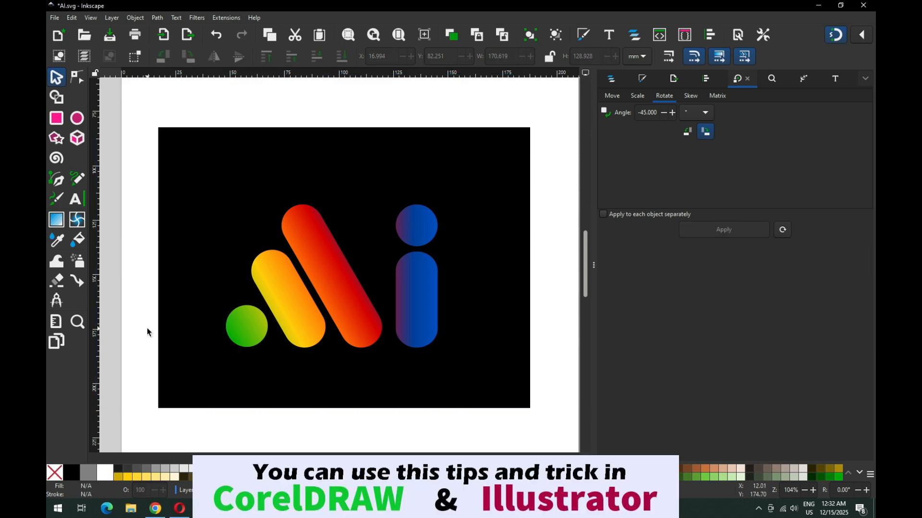
Step: Hide the docked dialogs to widen the canvas and save the document
click(594, 263)
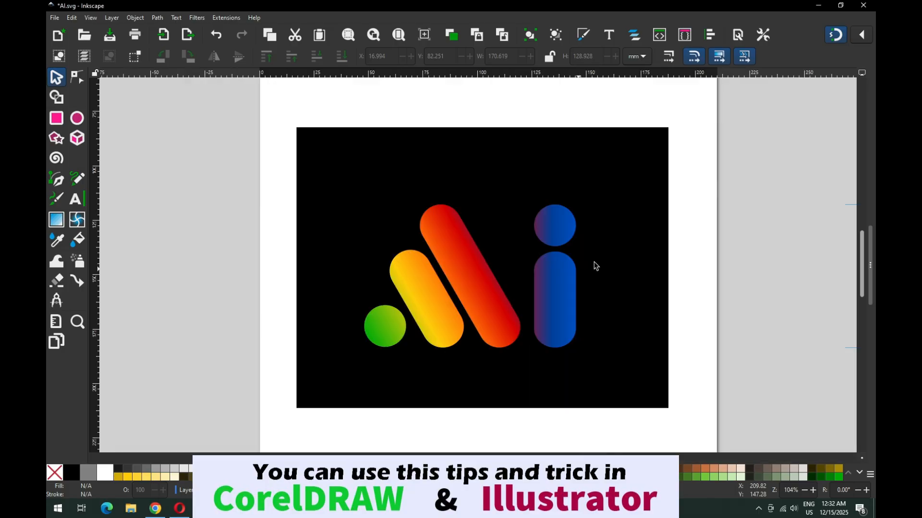
key(z)
drag(342, 198, 699, 403)
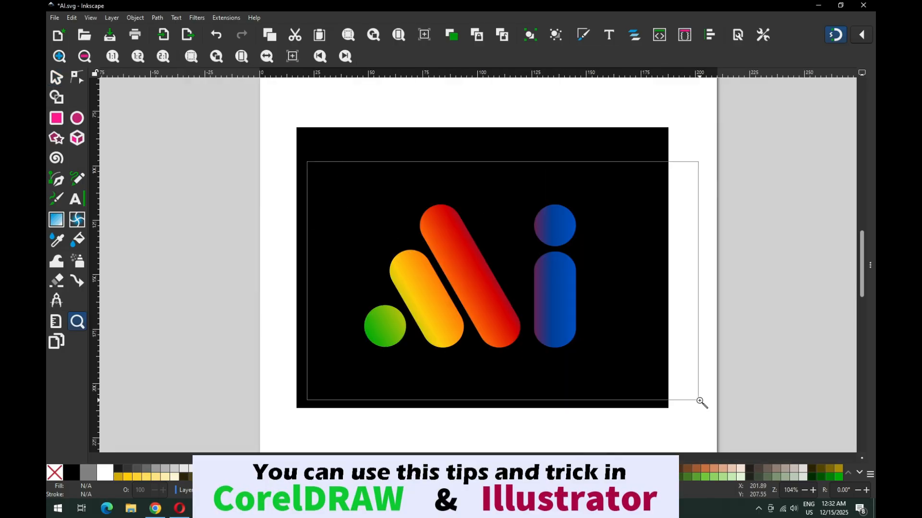
key(ctrl+s)
Step: Scale all the logo shapes down together around their centre to about 81.2 × 55.0 mm and group them
click(55, 82)
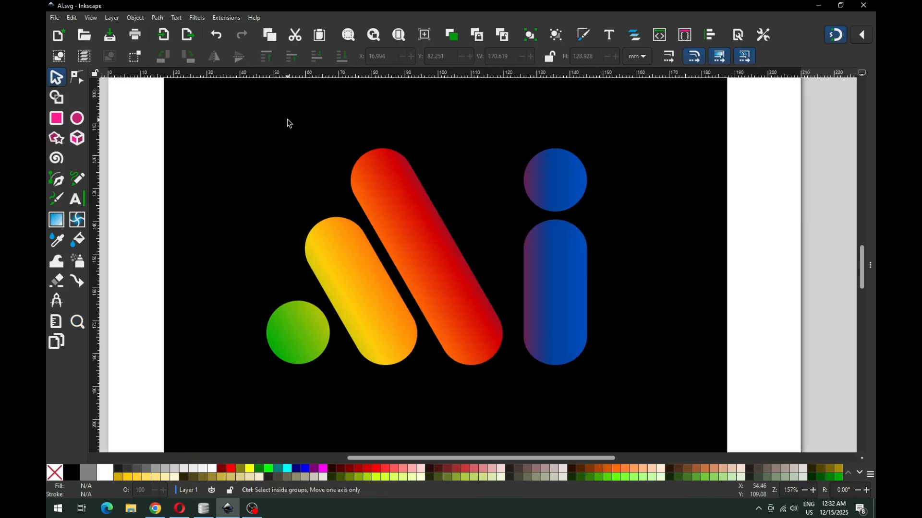
key(ctrl+a)
drag(593, 371, 568, 354)
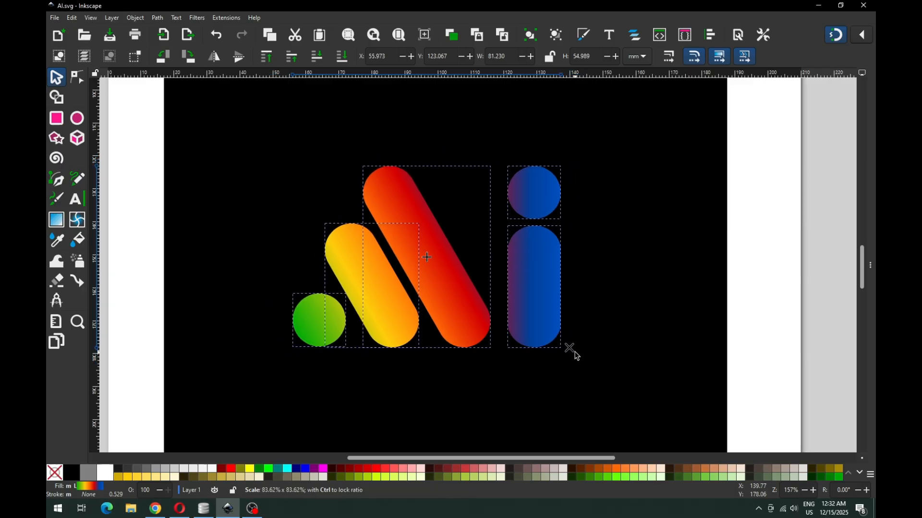
key(ctrl+g)
Step: Duplicate the logo group, offset the copy slightly down and left to X about 53.9, Y about 125.5 mm, and turn off snapping
right_click(535, 275)
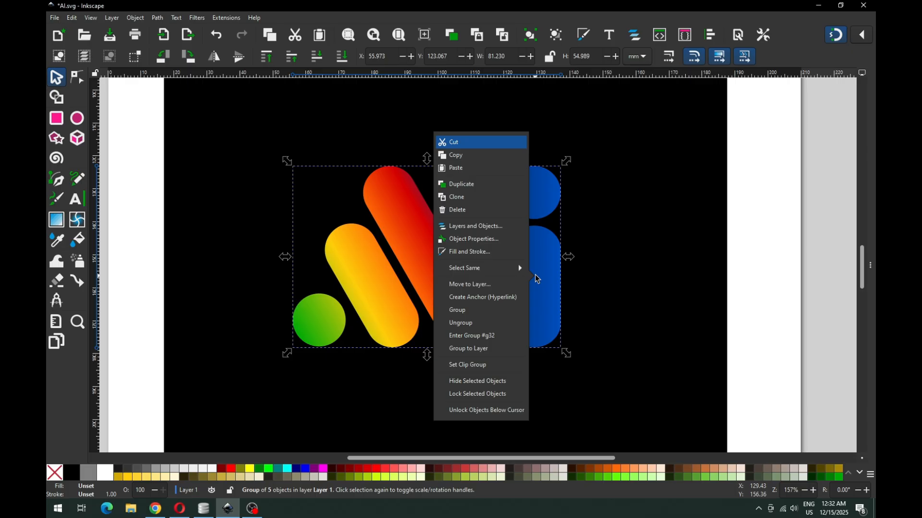
click(478, 188)
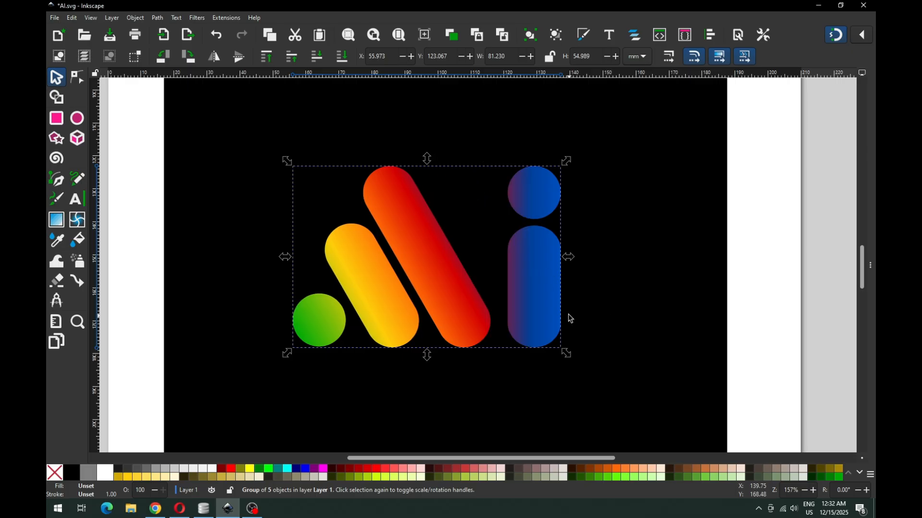
drag(547, 317, 539, 321)
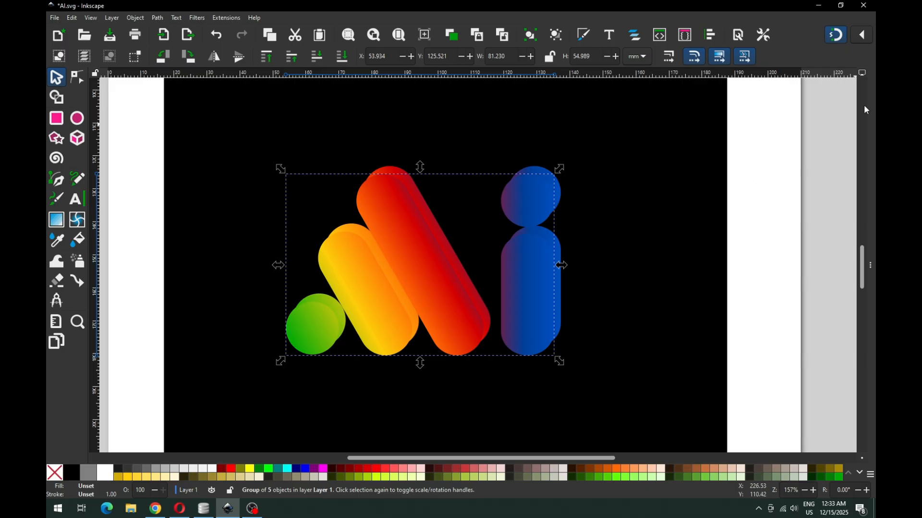
click(837, 35)
Step: Blur the offset copy of the logo by 47.0% to make a coloured glow
drag(862, 268, 602, 253)
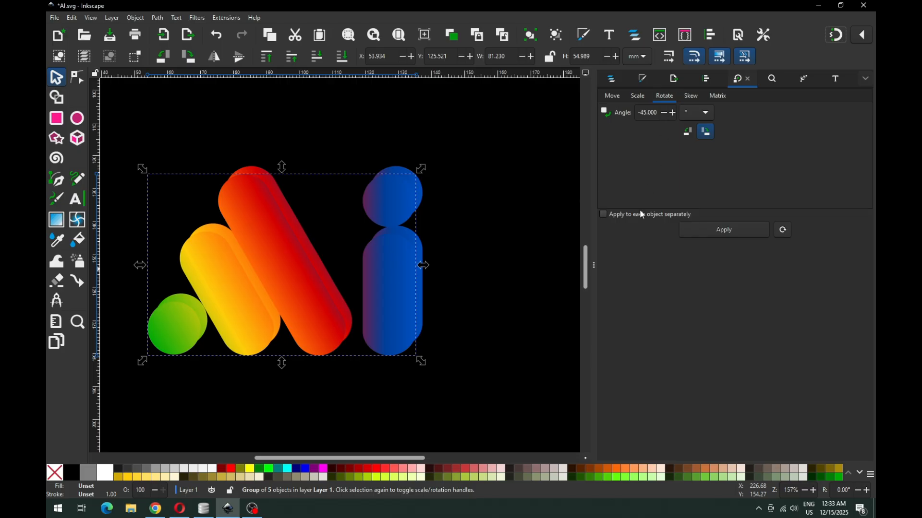
click(645, 81)
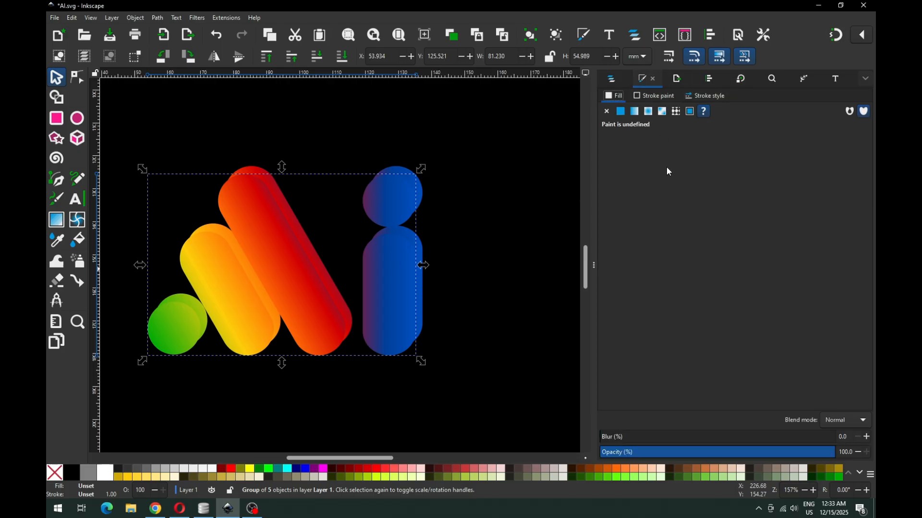
drag(608, 436, 711, 437)
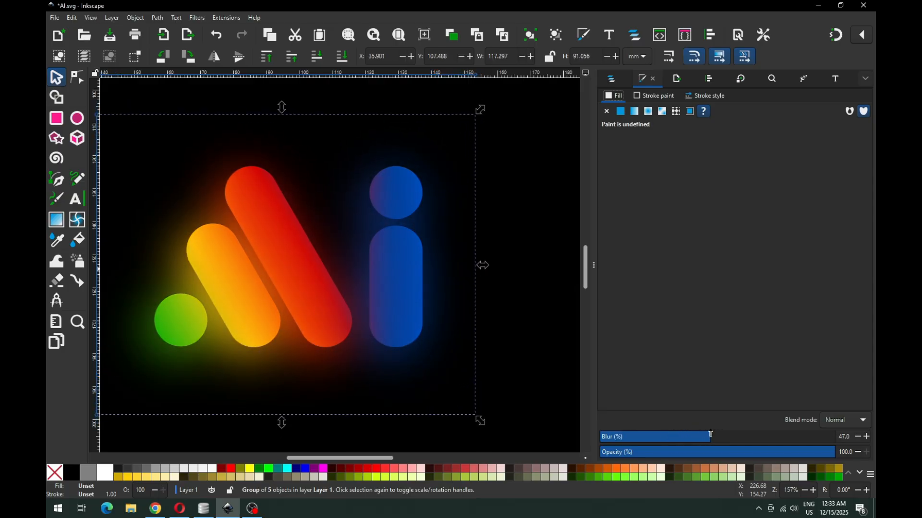
Step: Fine-tune the glow copy to 44.9% blur and 58.7% opacity
click(594, 267)
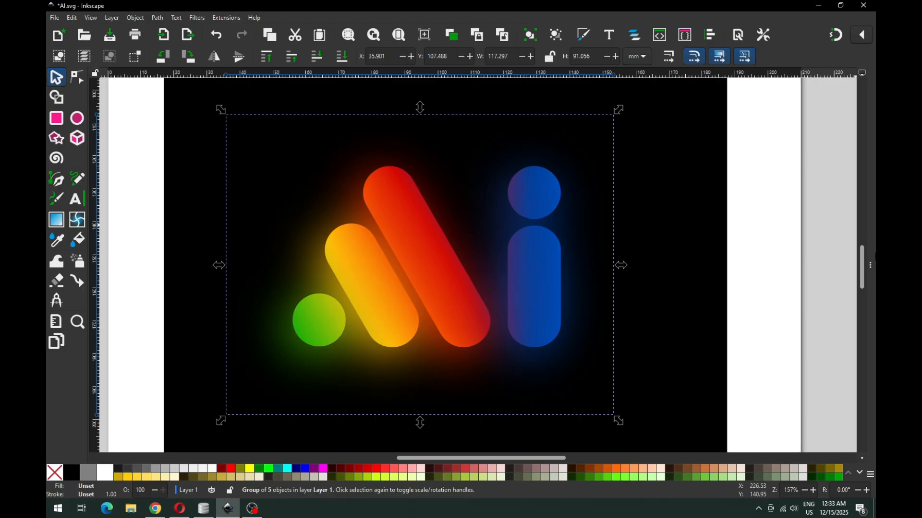
click(870, 266)
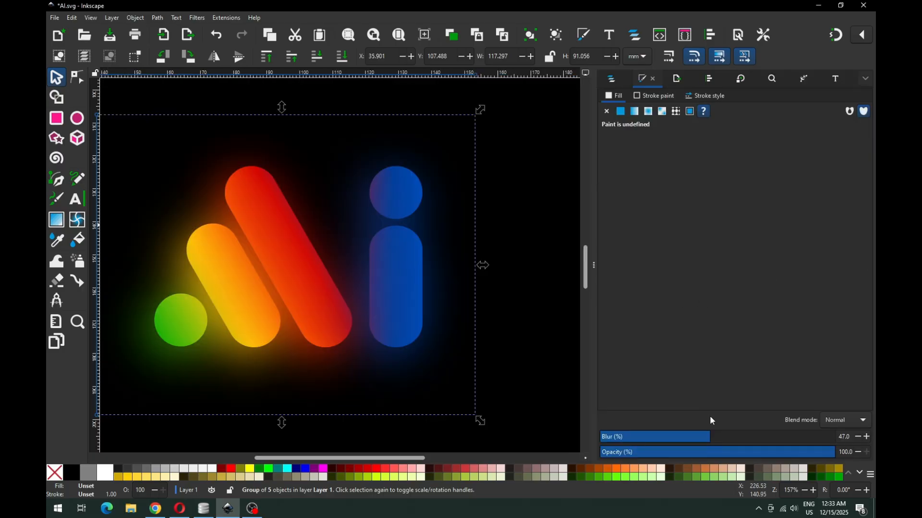
click(747, 452)
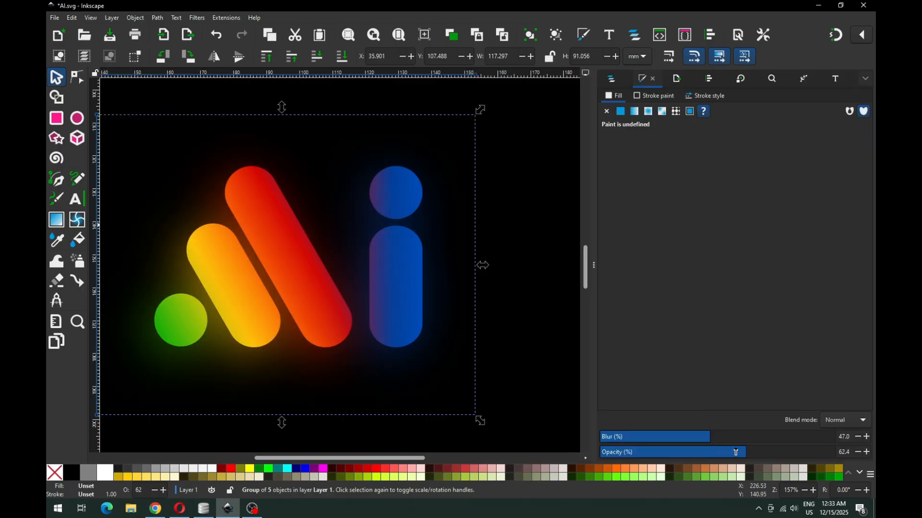
click(726, 452)
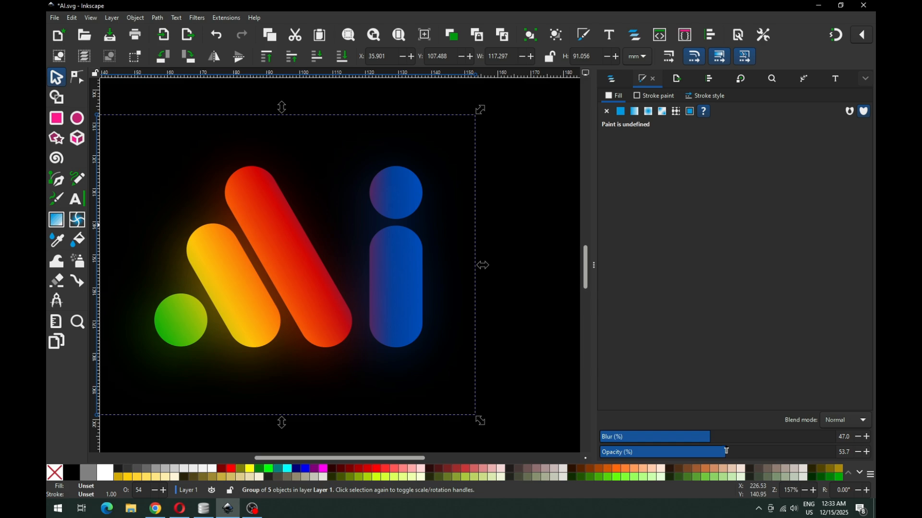
click(697, 440)
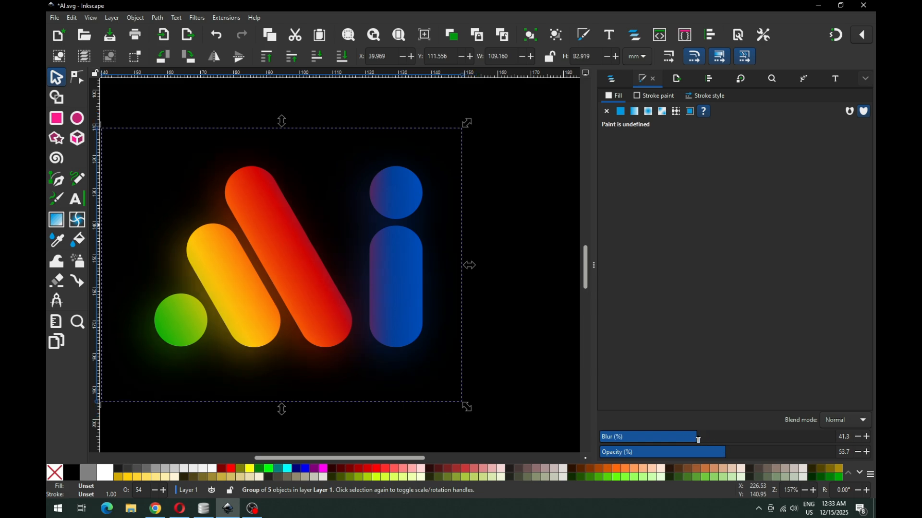
click(598, 252)
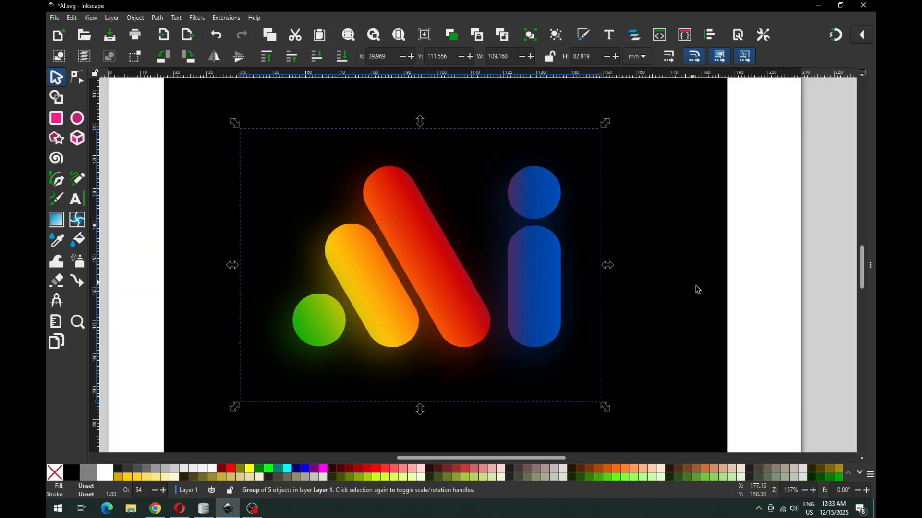
click(864, 268)
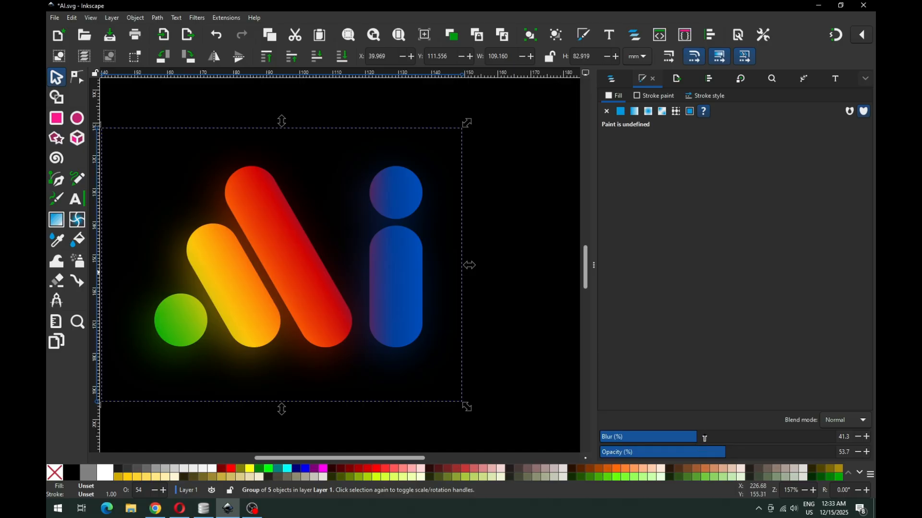
drag(700, 437, 730, 406)
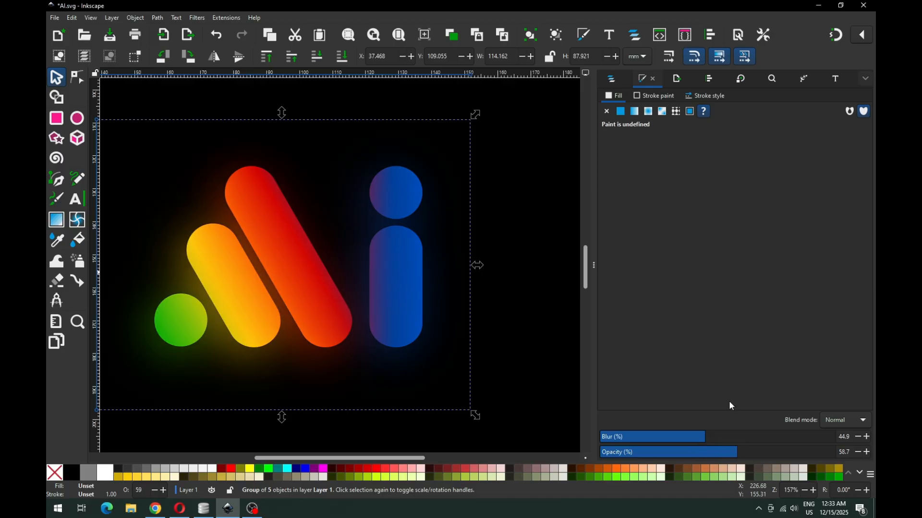
Step: Hide the docked dialogs, deselect the glow copy and save the document
key(F12)
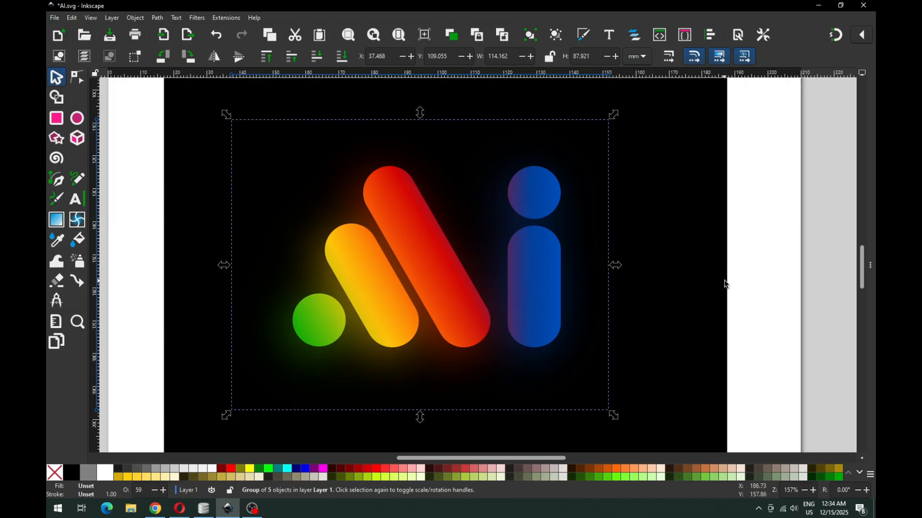
click(745, 288)
key(ctrl+s)
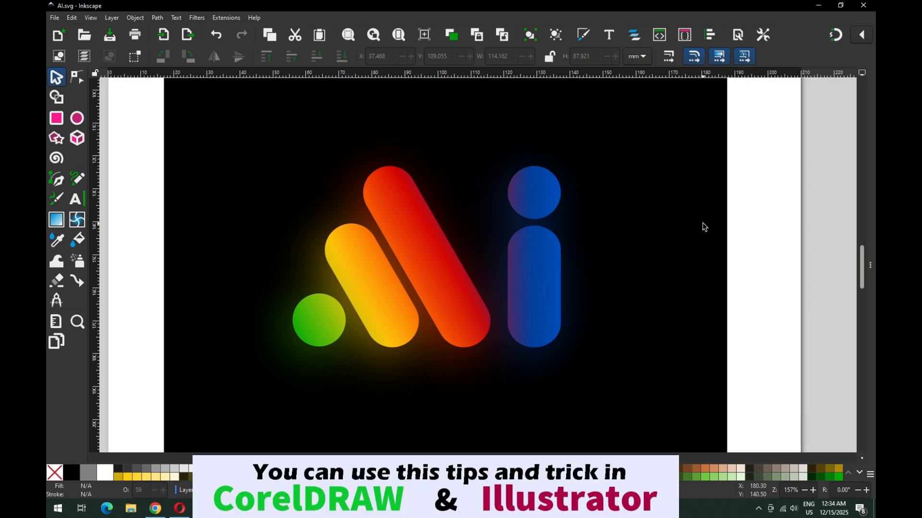
Step: Move the yellow bar of the glowing logo slightly down and left to X about 113.8, Y about 106.2 mm, and save the document
key(minus)
key(minus)
key(minus)
key(minus)
key(minus)
key(minus)
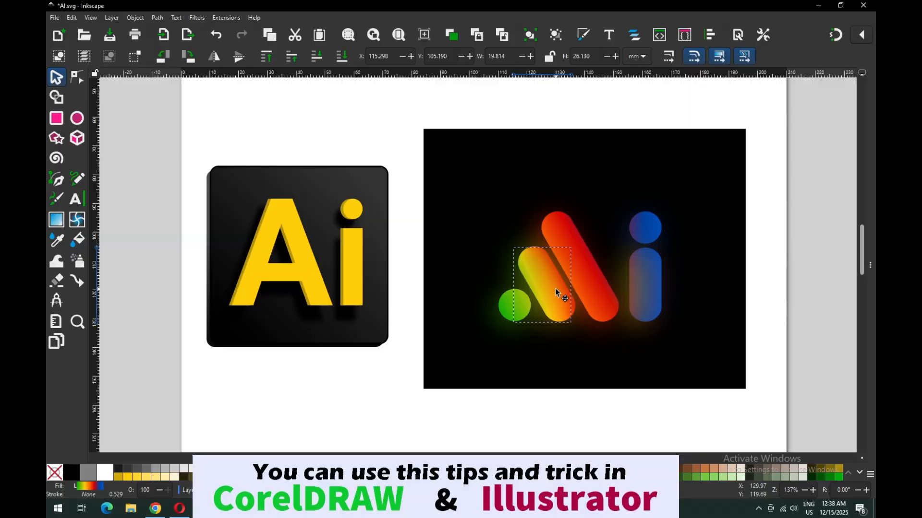
drag(555, 288, 551, 292)
click(790, 291)
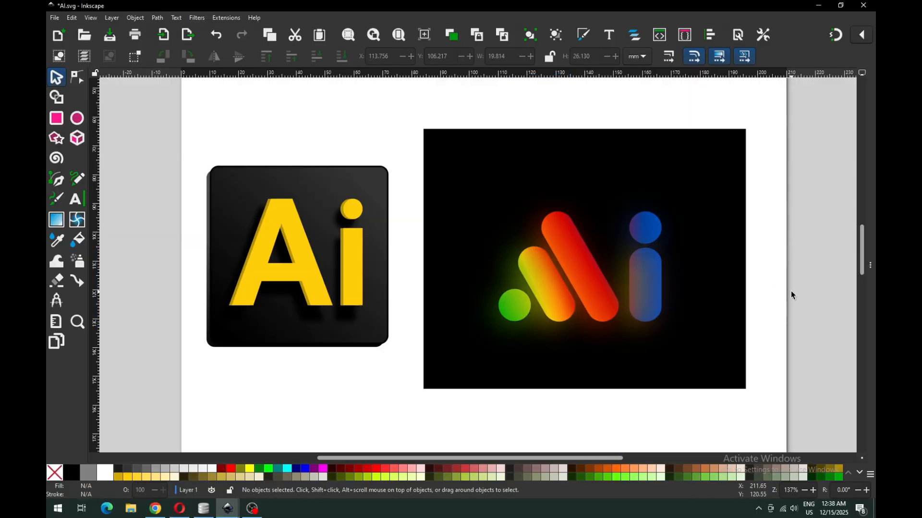
key(ctrl+s)
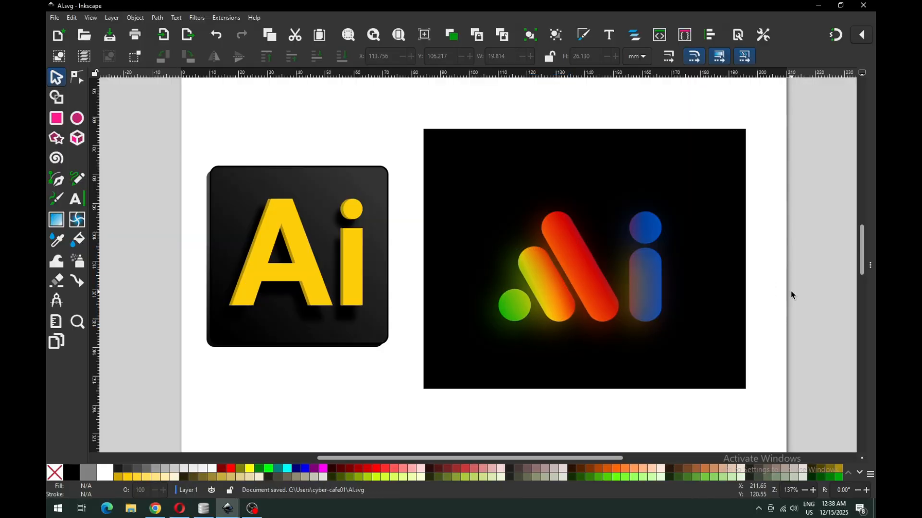